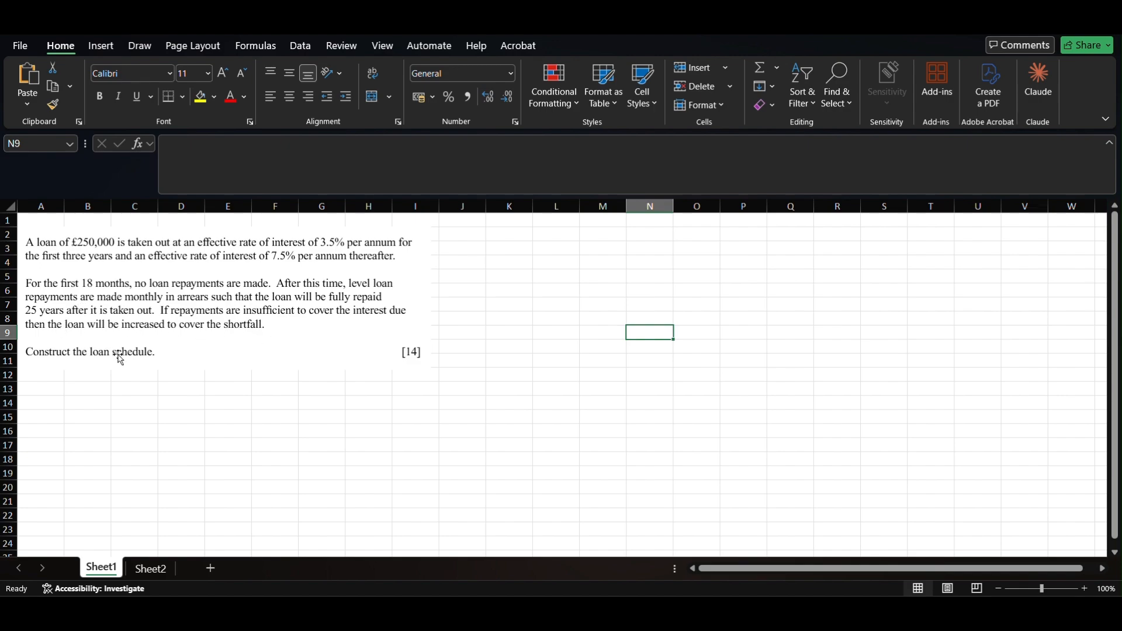
- Enter the 'term' label in A13 with 25 years in B13
click(49, 392)
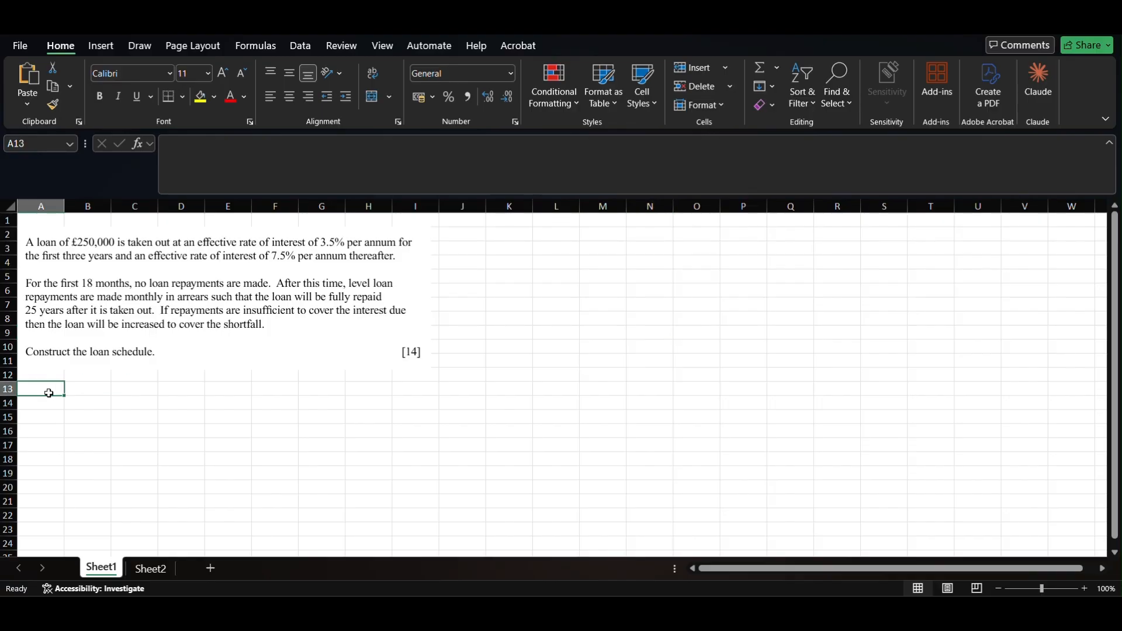
key(Right)
key(Up)
key(Left)
key(Down)
key(Right)
key(Left)
key(Right)
key(Left)
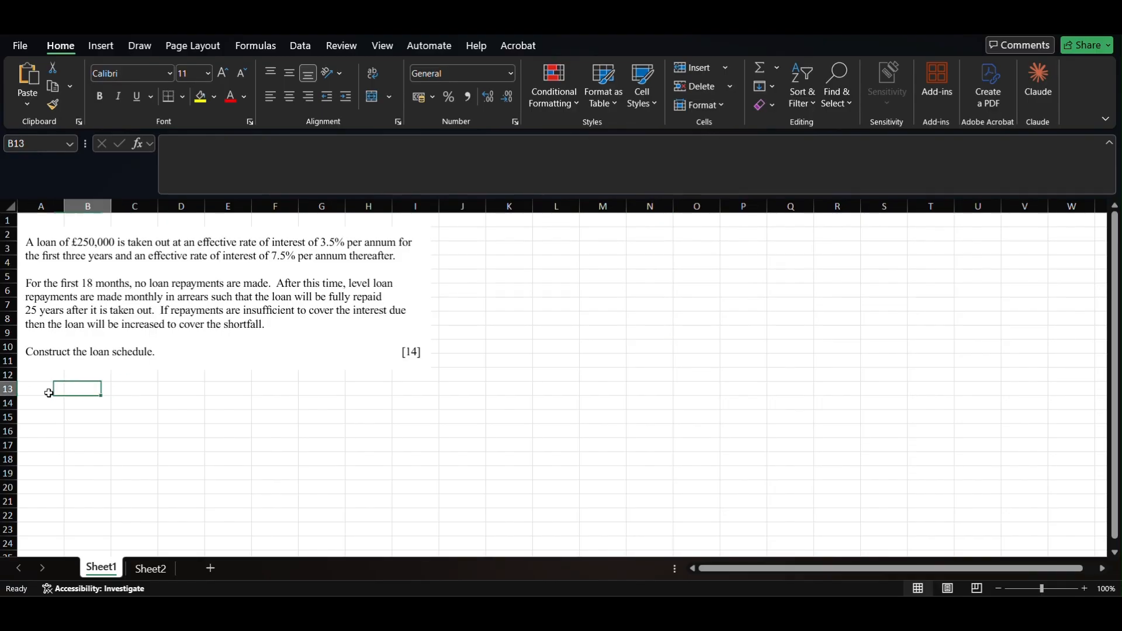
key(Right)
key(Left)
key(Right)
drag(510, 220, 936, 471)
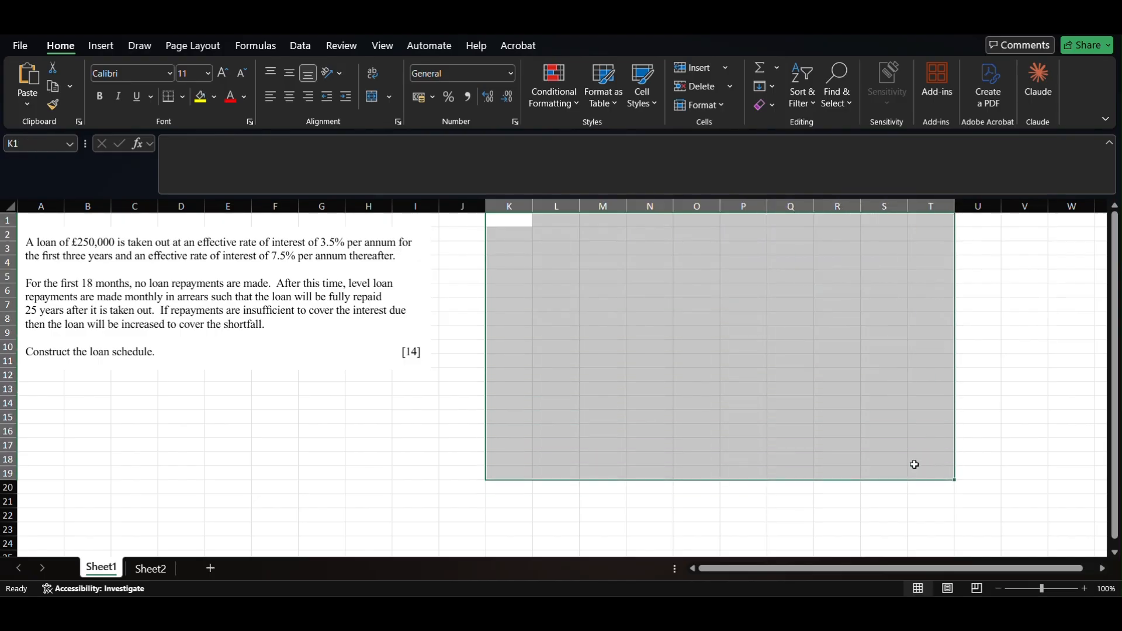
click(48, 388)
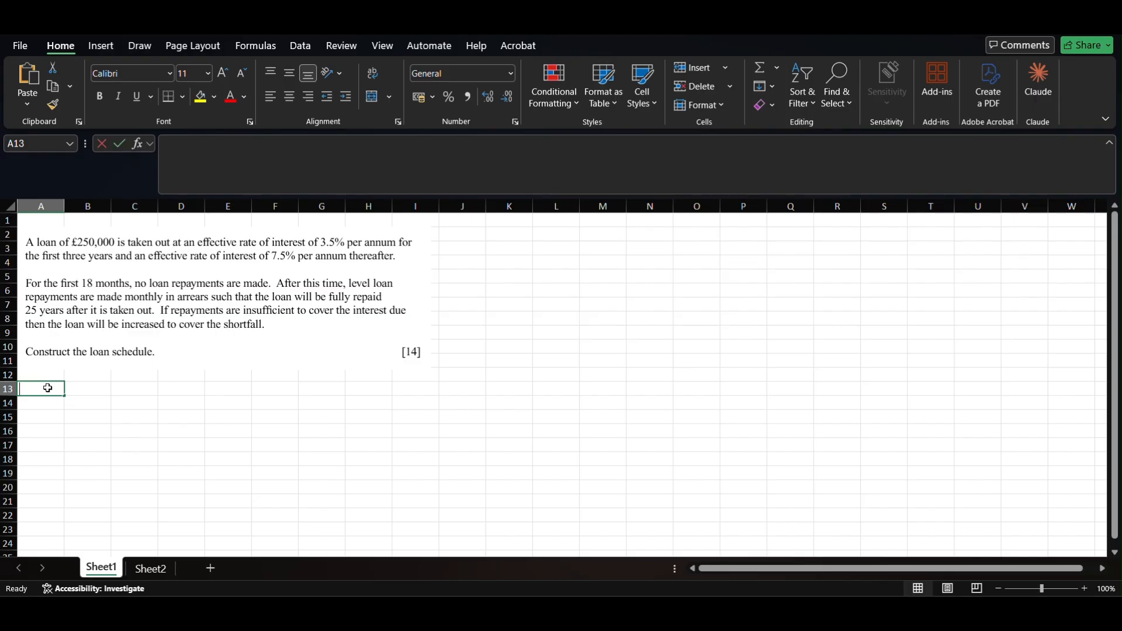
text(term)
key(Return)
key(Right)
key(Up)
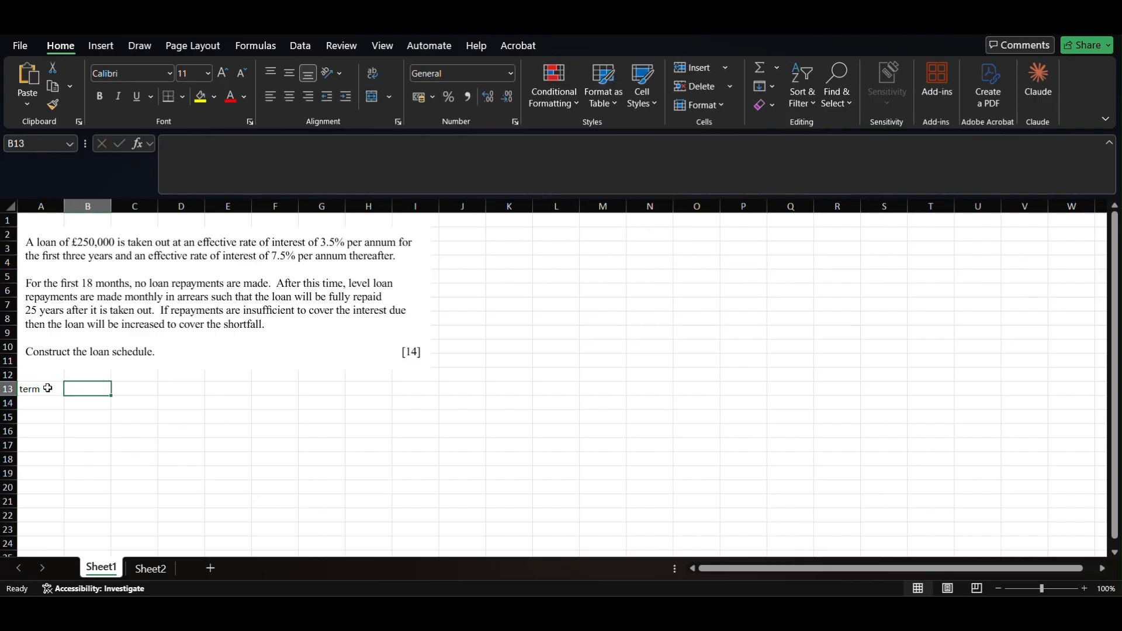
text(25)
key(Return)
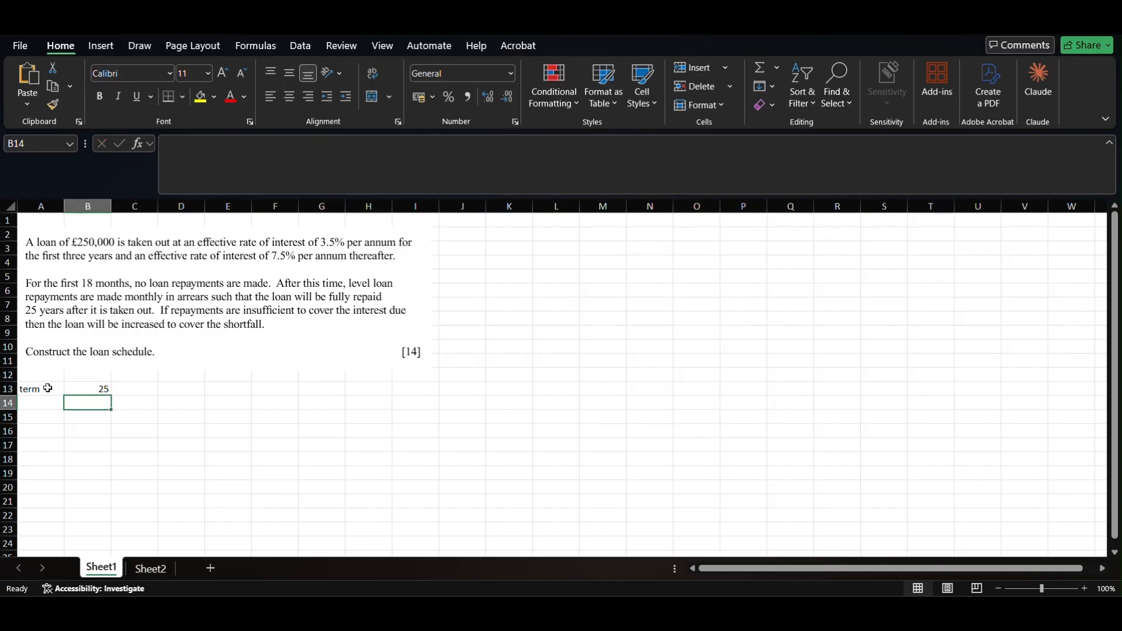
- Add =B13*12 in C13 to give 300 months, labelled 'mnths' in D13
key(Right)
key(Up)
text(=)
key(Left)
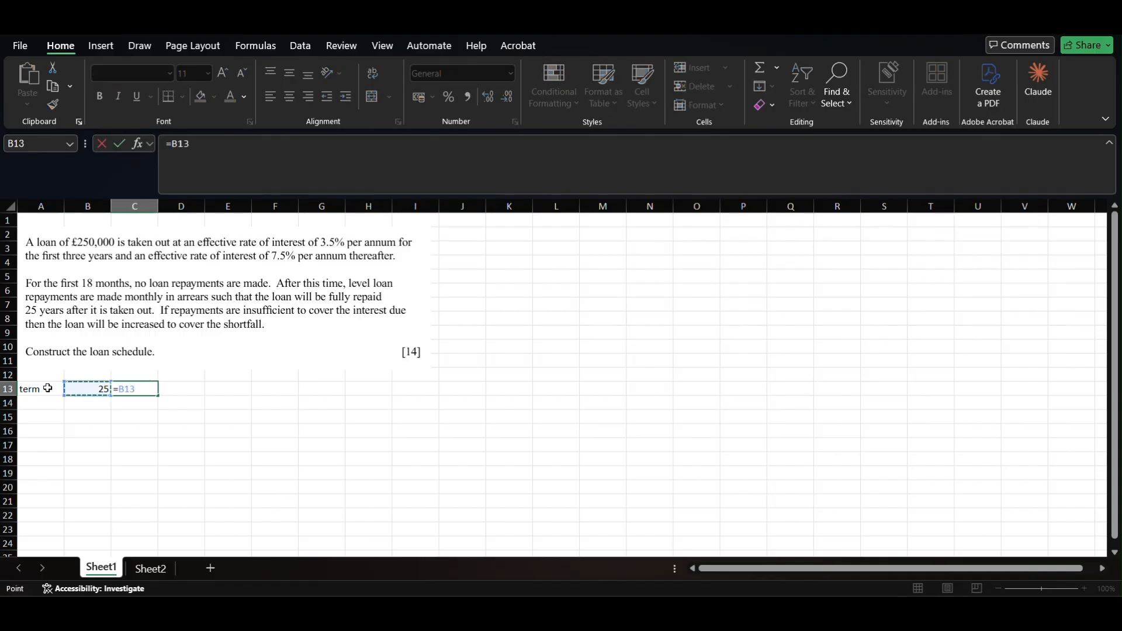
text(*12)
key(Return)
key(Right)
key(Up)
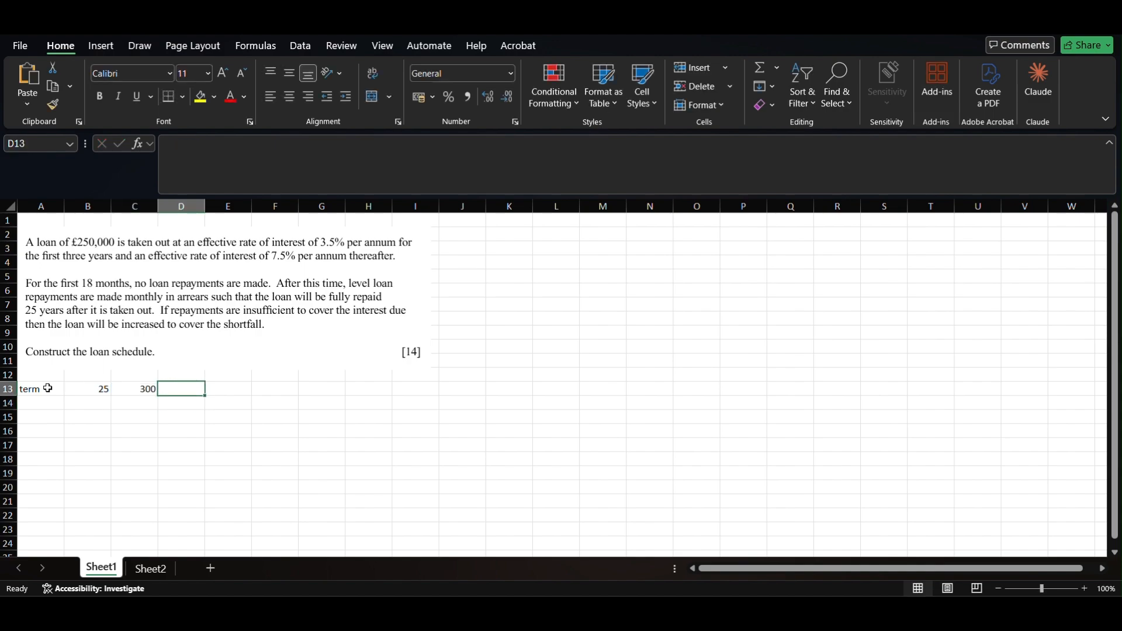
text(mnths)
key(Return)
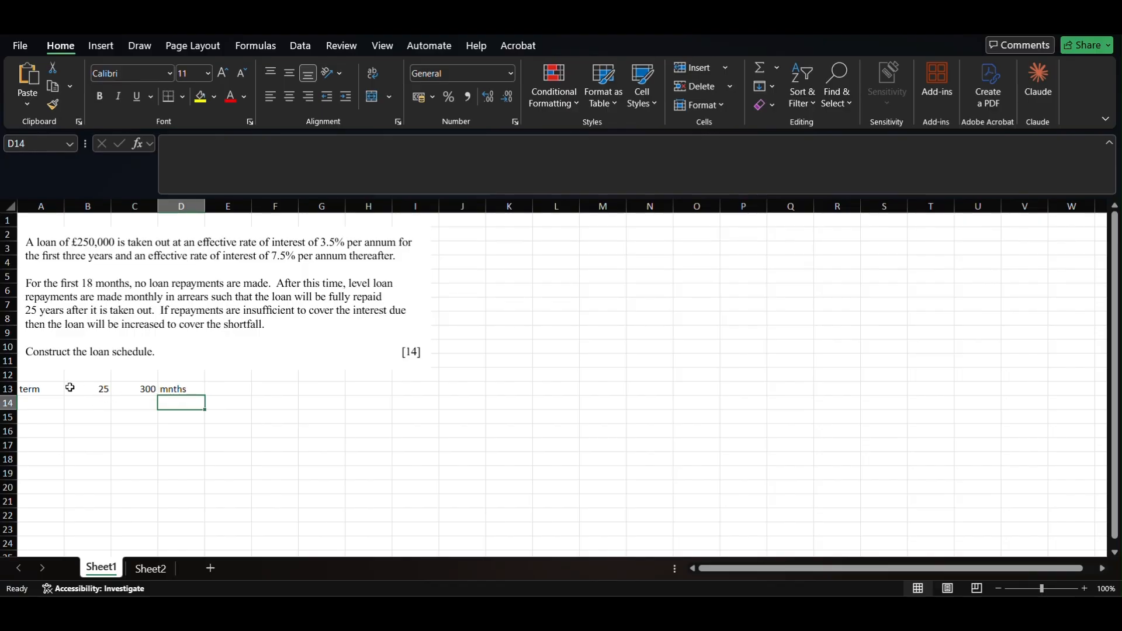
- Enter the loan label in A14 with the amount 250000 in B14
click(40, 405)
text(le)
text(oan)
key(Tab)
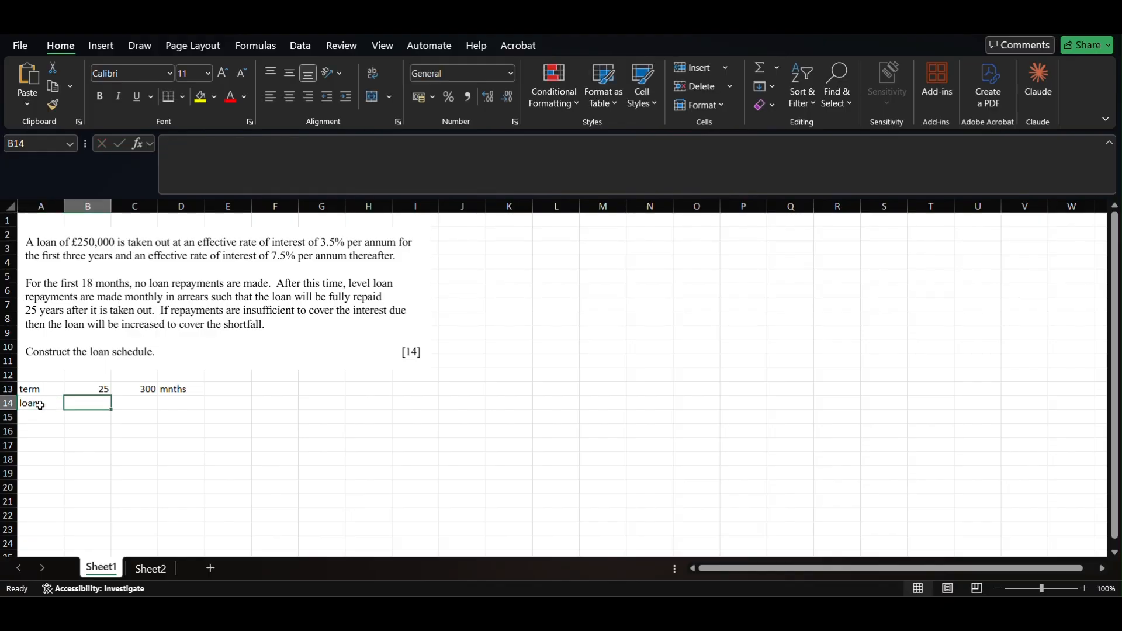
text(15)
key(BackSpace)
key(BackSpace)
key(BackSpace)
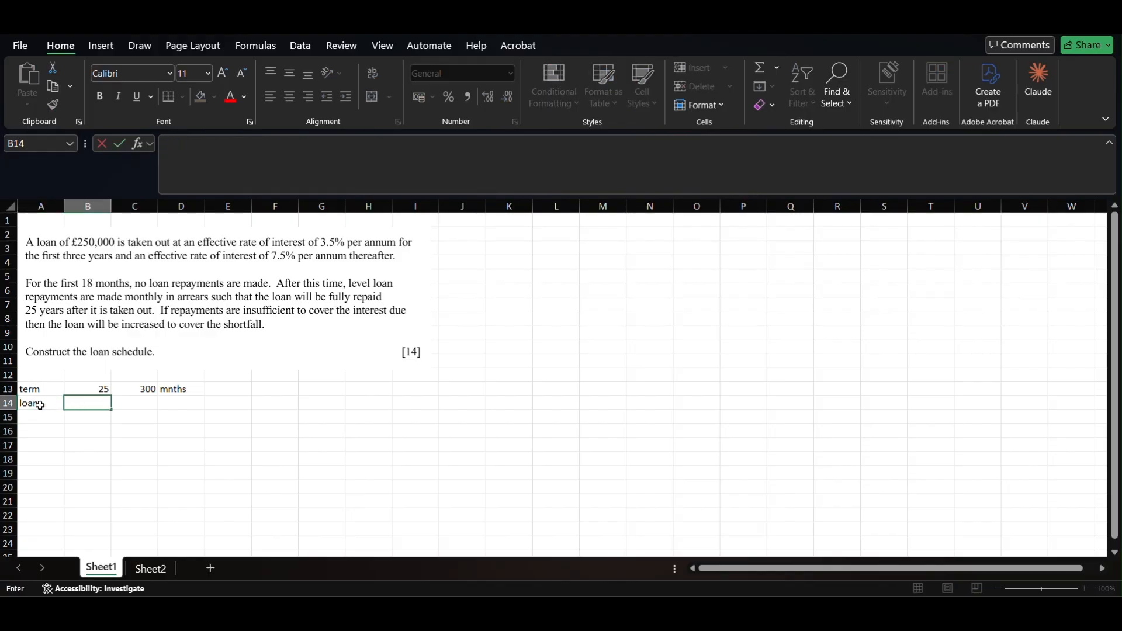
text(250000)
key(Return)
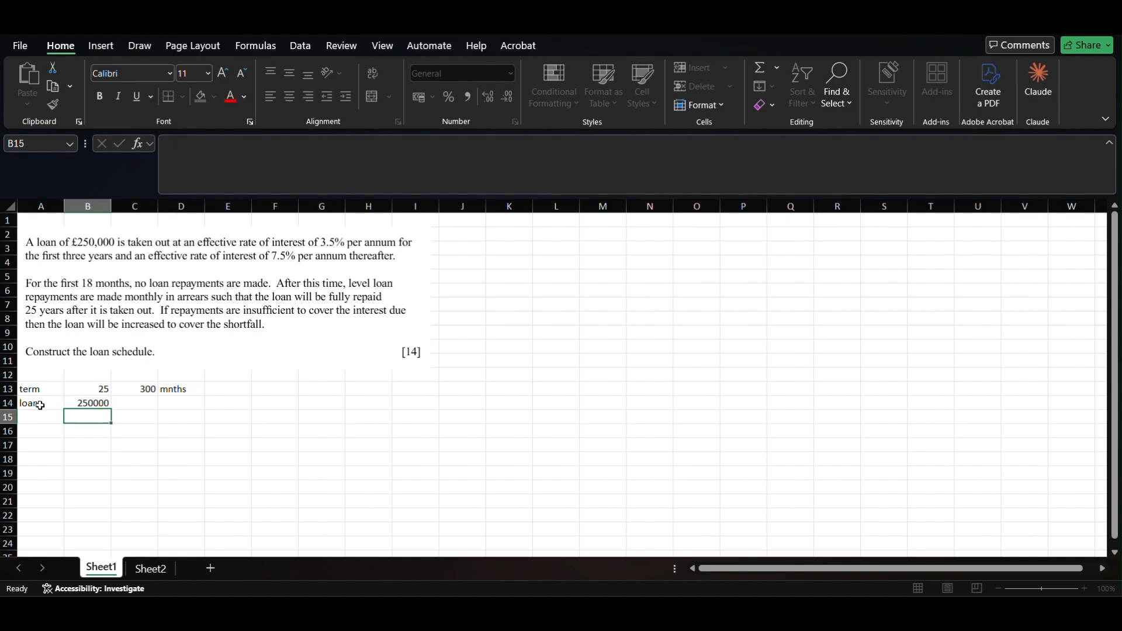
key(Up)
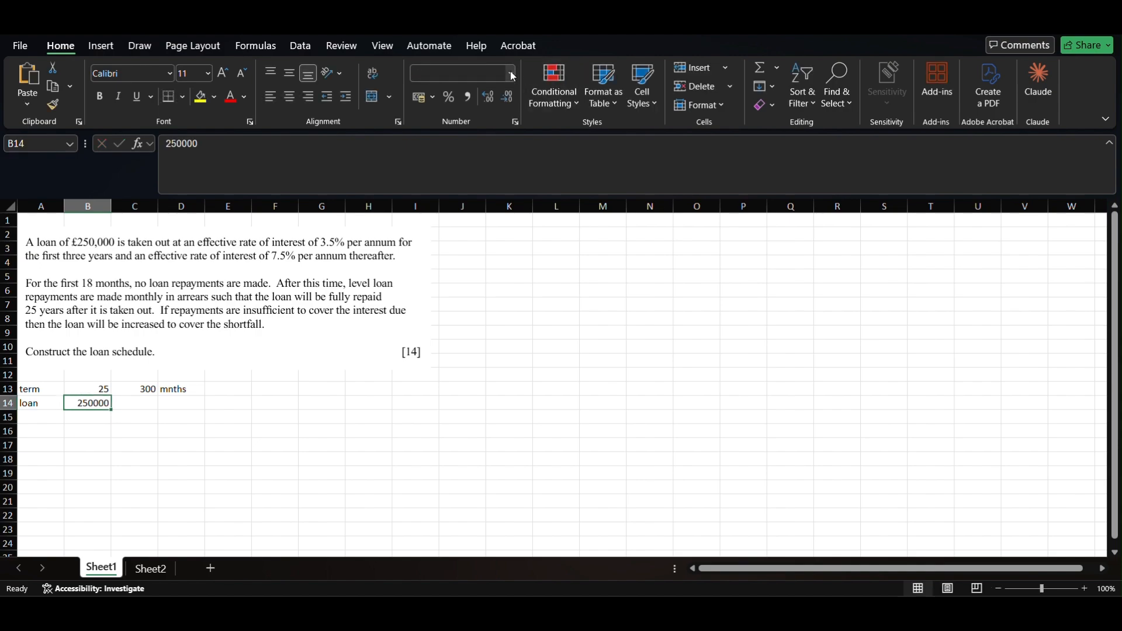
- Apply Currency number format to the loan amount in B14
click(511, 73)
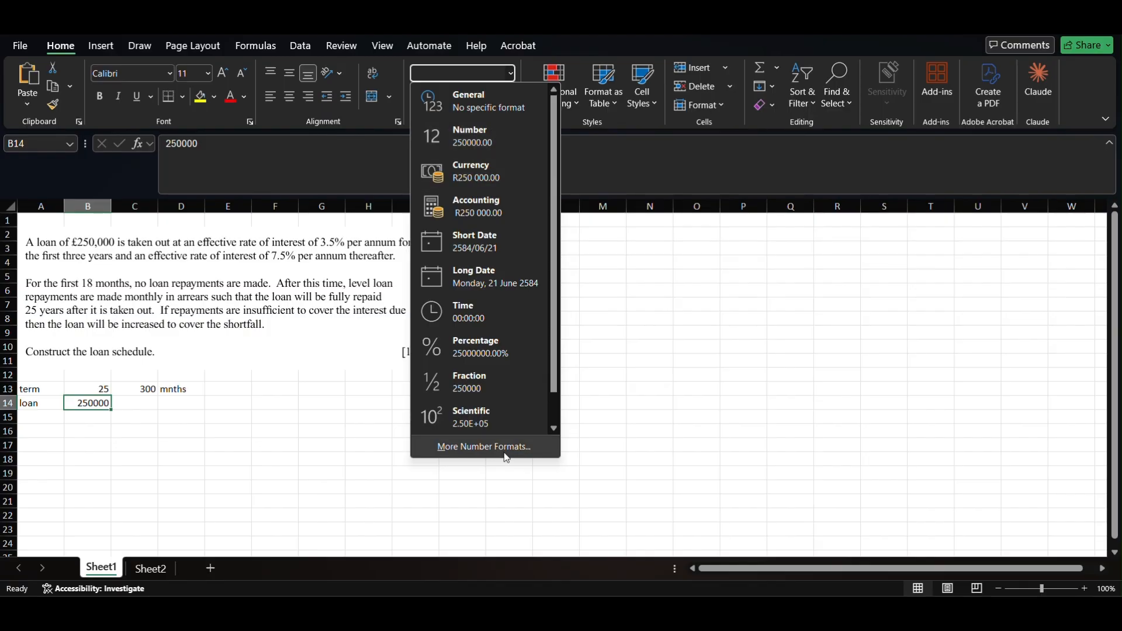
click(484, 166)
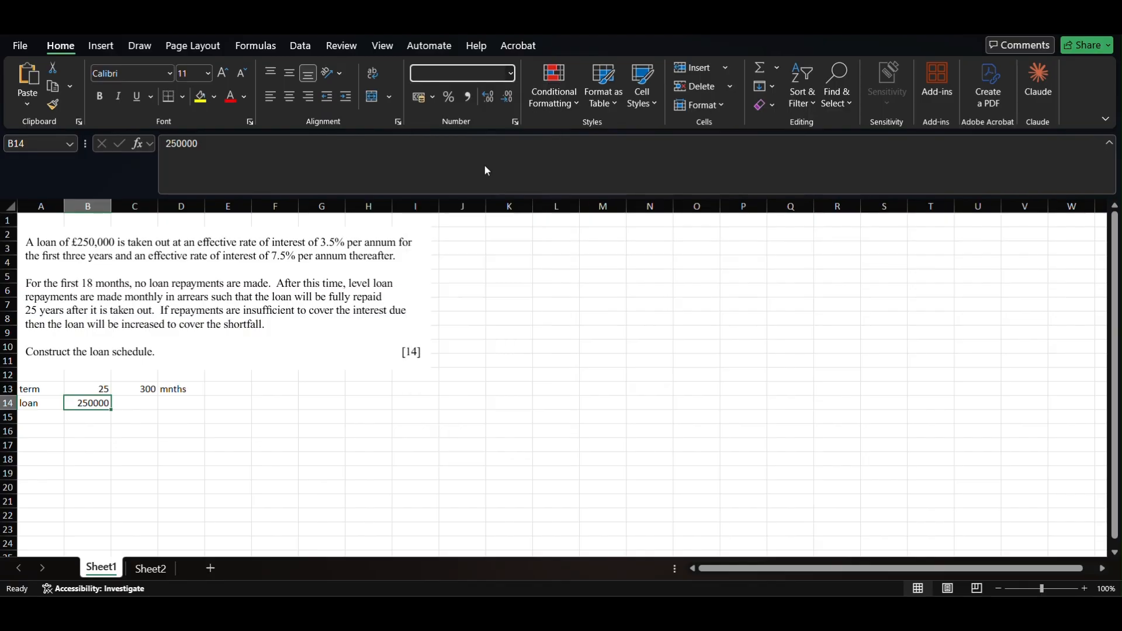
click(512, 75)
click(506, 448)
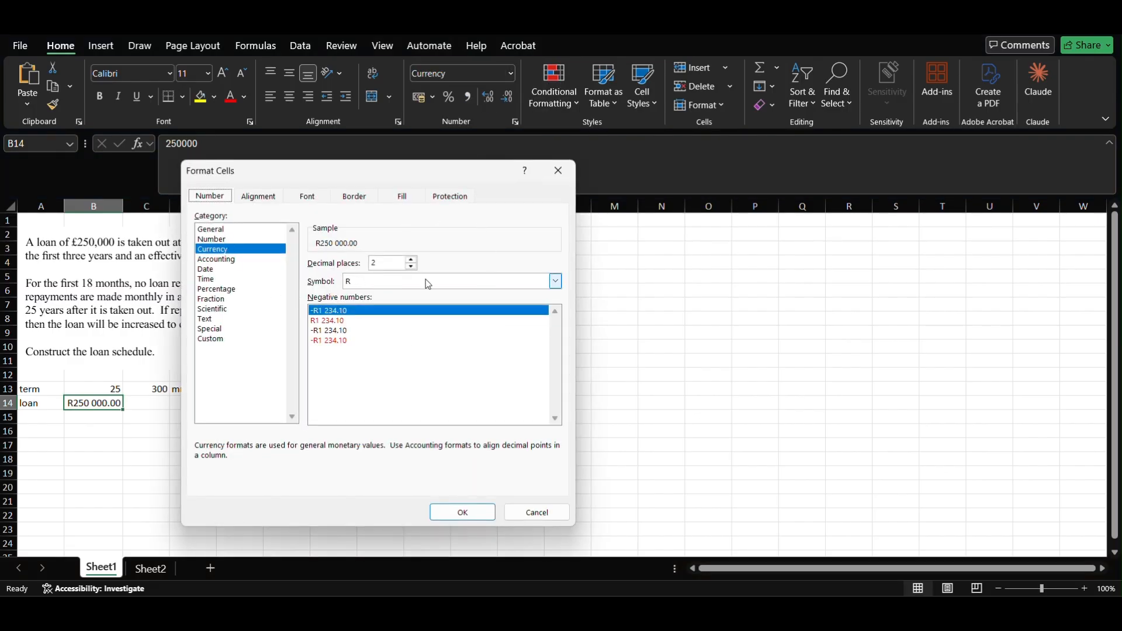
- Set the currency symbol to £ English (United Kingdom), showing £250 000.00
click(555, 281)
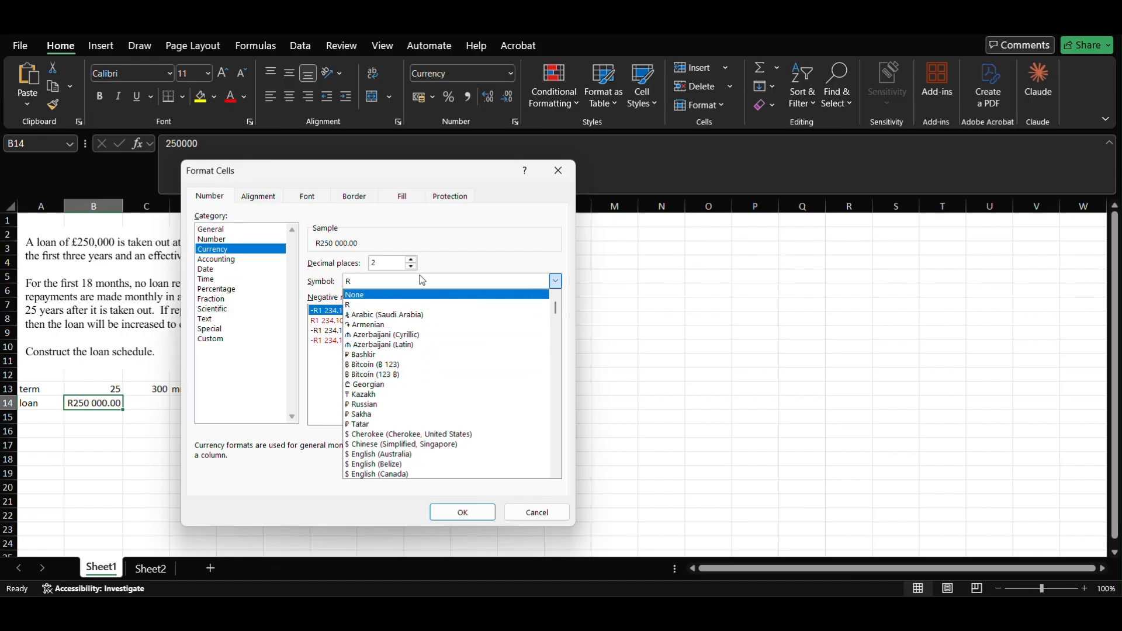
key(p)
key(u)
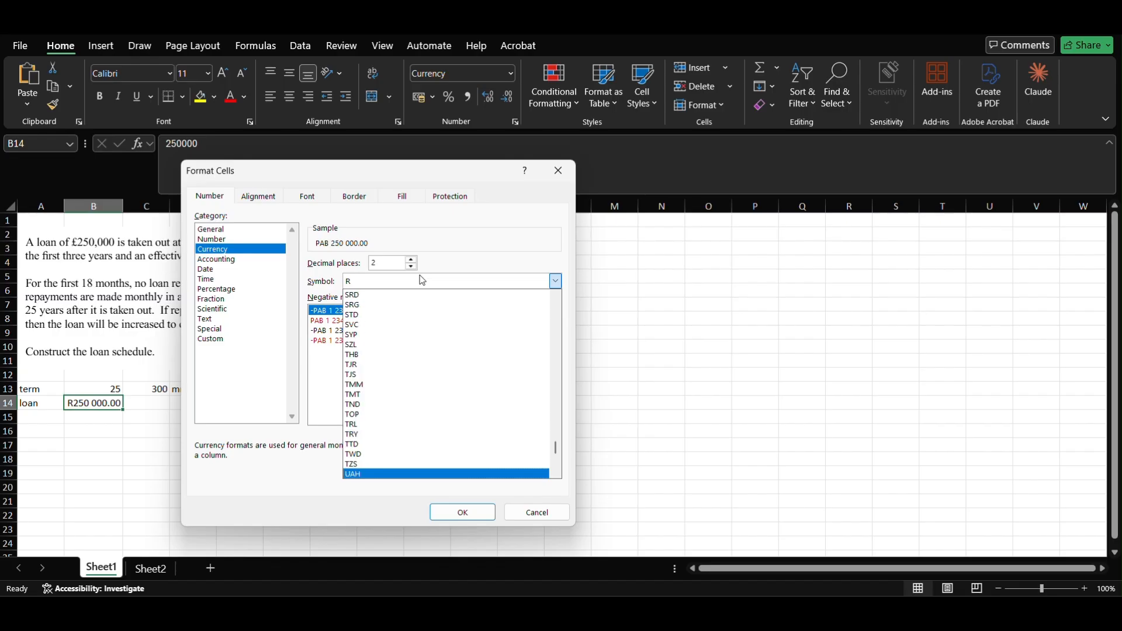
key(d)
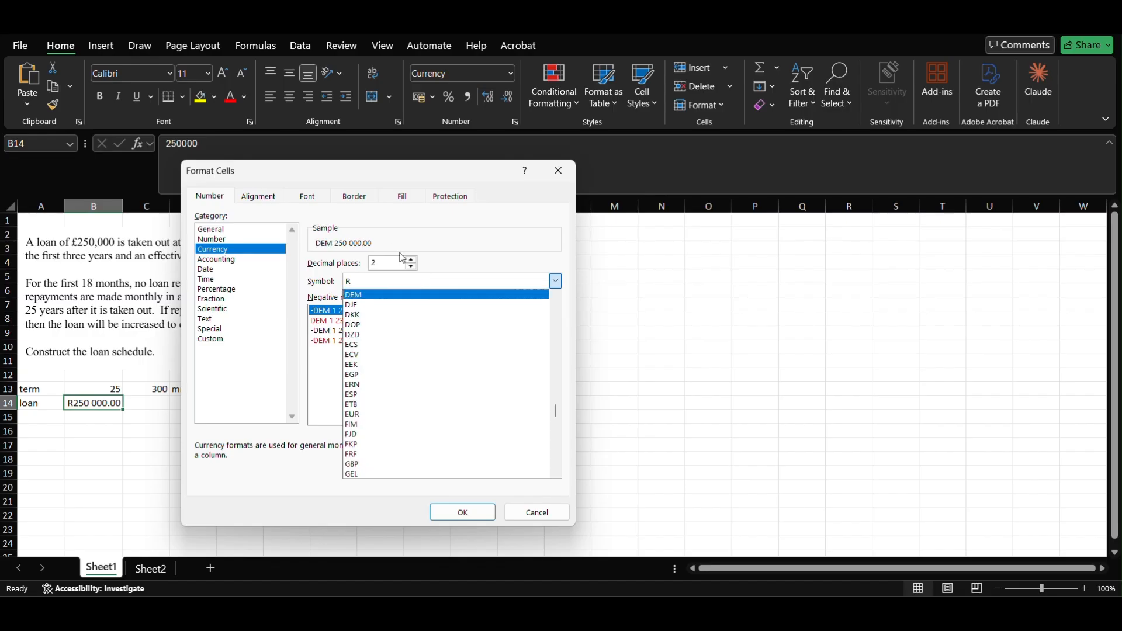
drag(556, 411, 545, 295)
scroll(476, 395, down, 2)
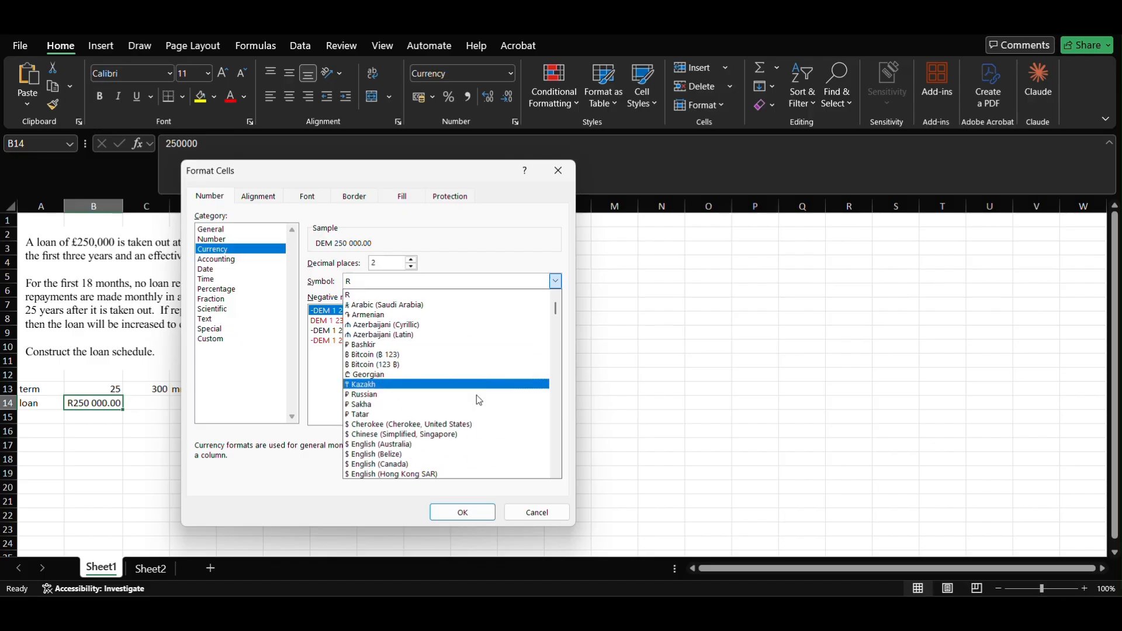
scroll(476, 395, down, 4)
scroll(476, 395, down, 7)
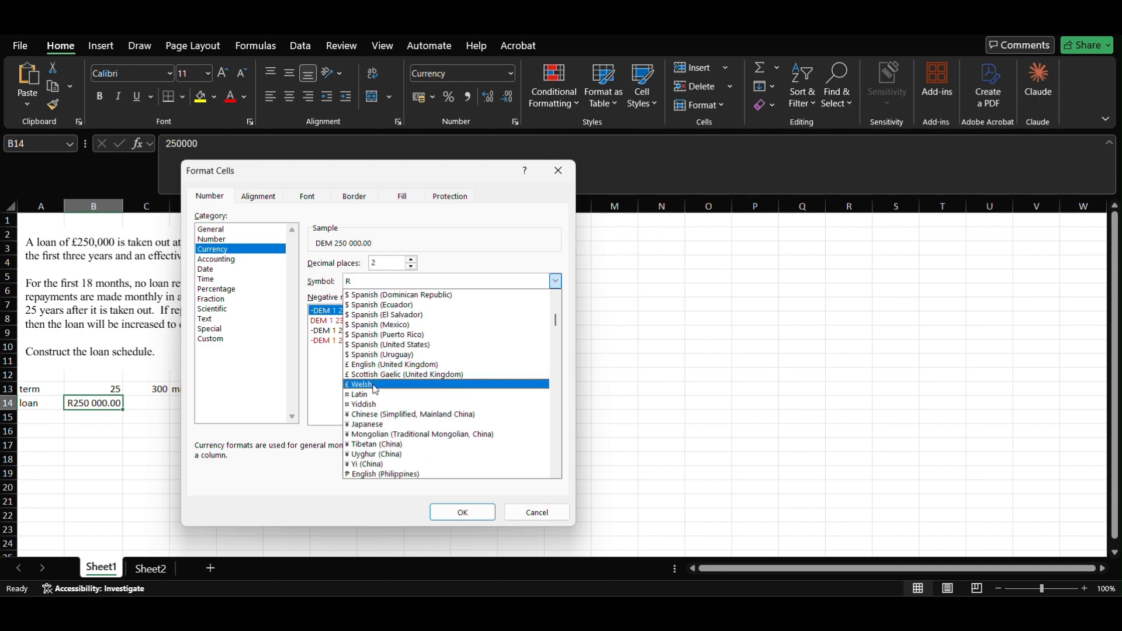
scroll(376, 389, down, 1)
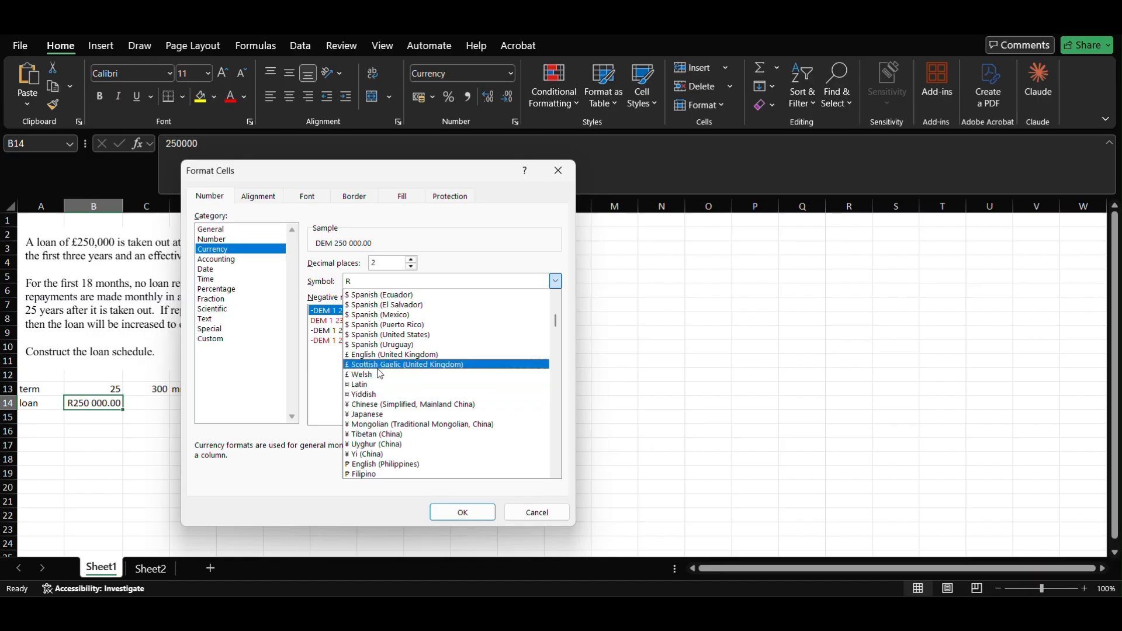
click(383, 355)
click(462, 512)
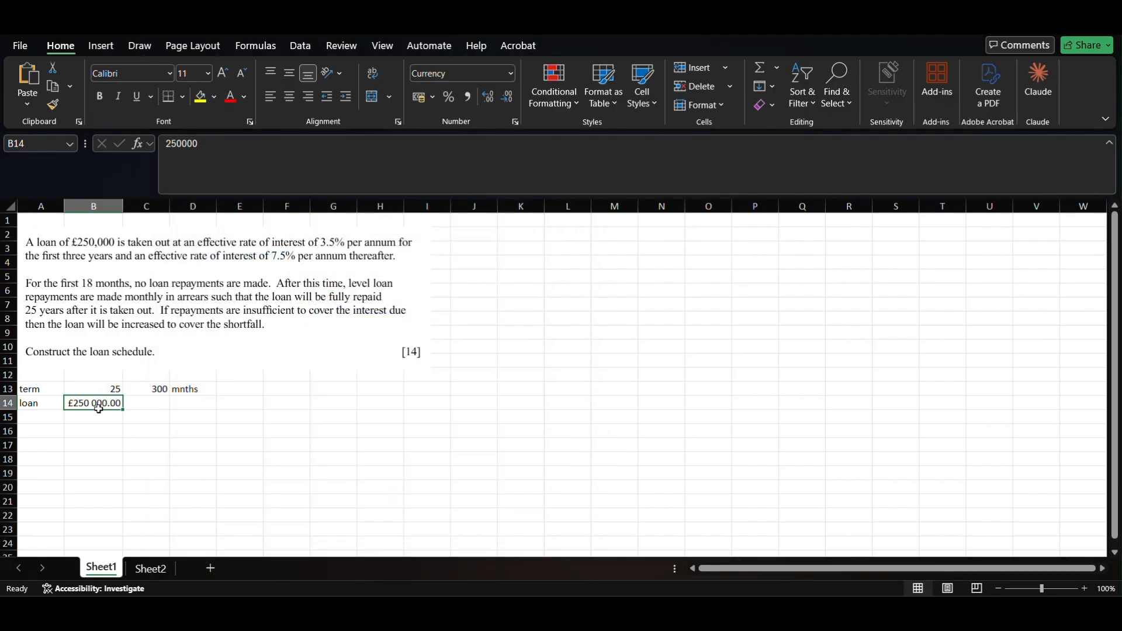
- Add the i1 row: 3.50% p.a. for the first 3 yrs in A16:D16
click(44, 433)
text(i1)
key(Return)
key(Up)
key(Right)
text(3)
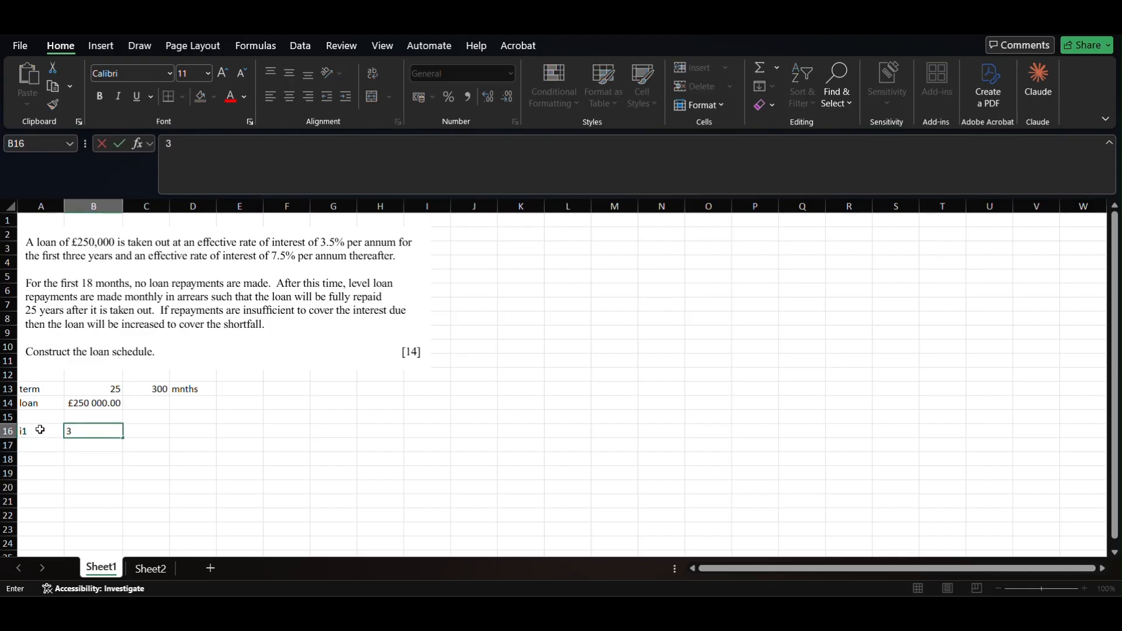
text(.50%)
key(Return)
key(Right)
key(Up)
text(p.a.)
key(Return)
key(Right)
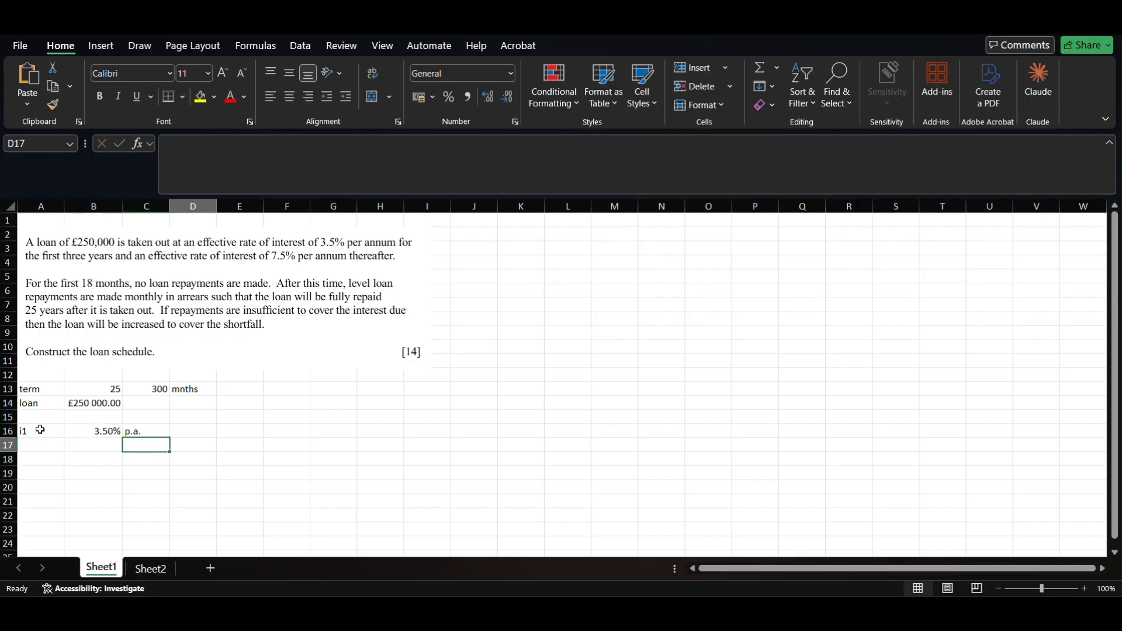
key(Up)
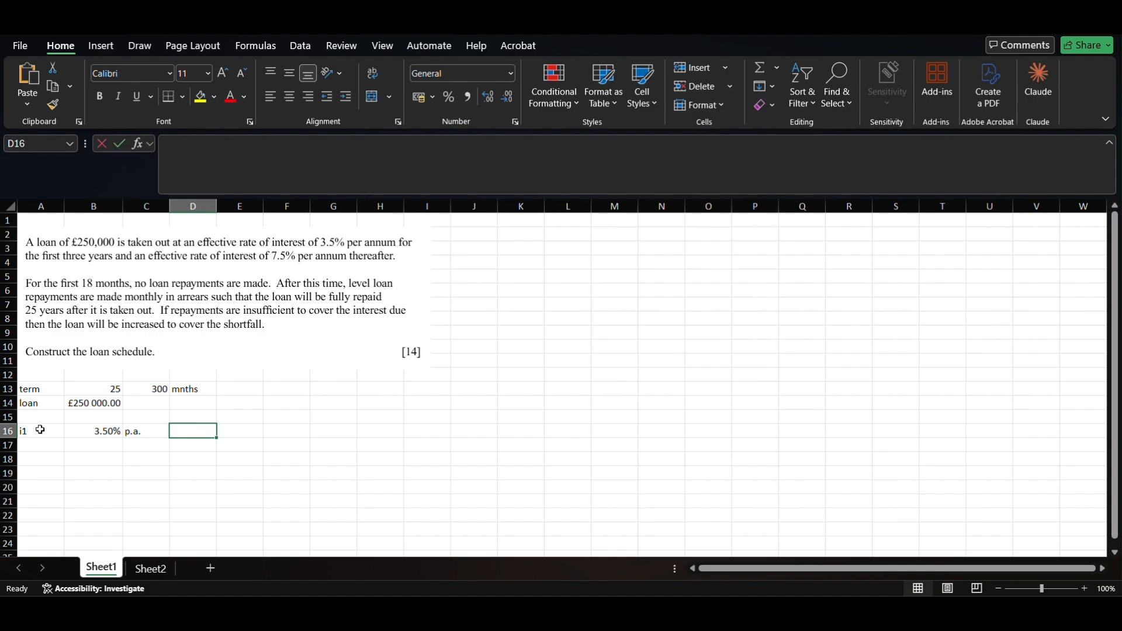
text(first 3 yrs)
key(Return)
key(Return)
- Add the i2 row: 7.5% p.a. thereafter in A17:D17
key(Up)
key(Left)
key(Left)
key(Left)
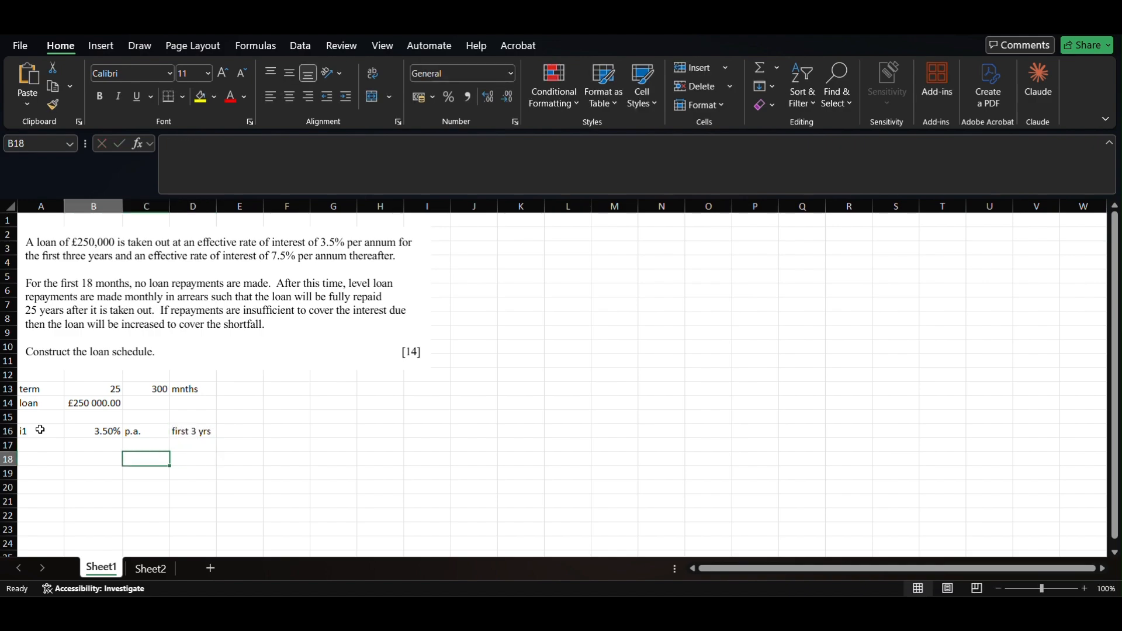
text(i2)
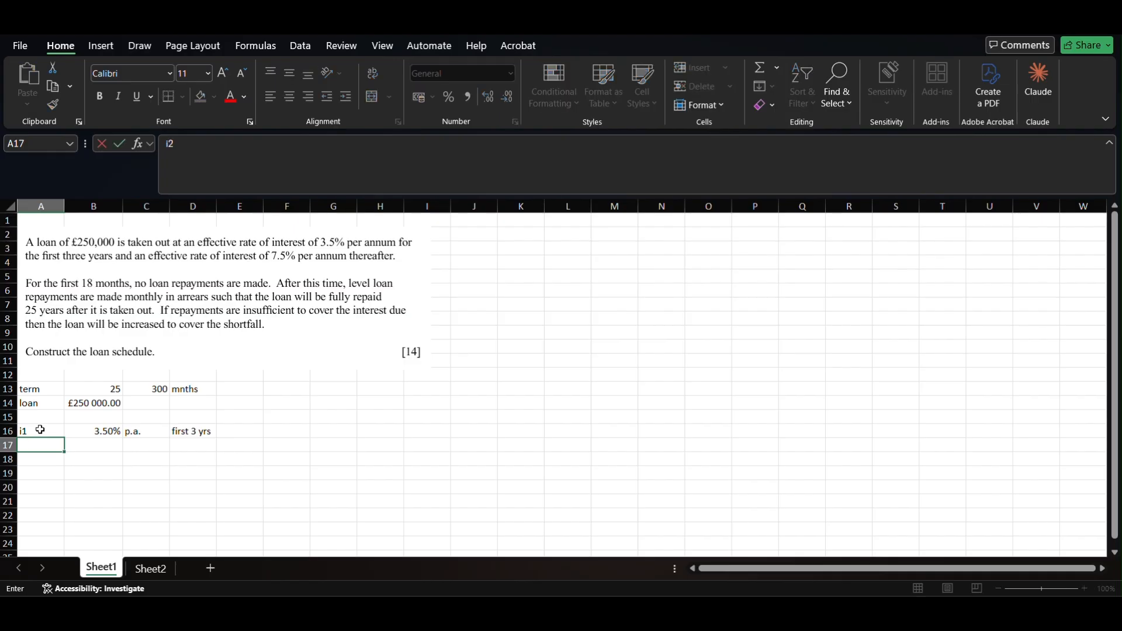
key(Tab)
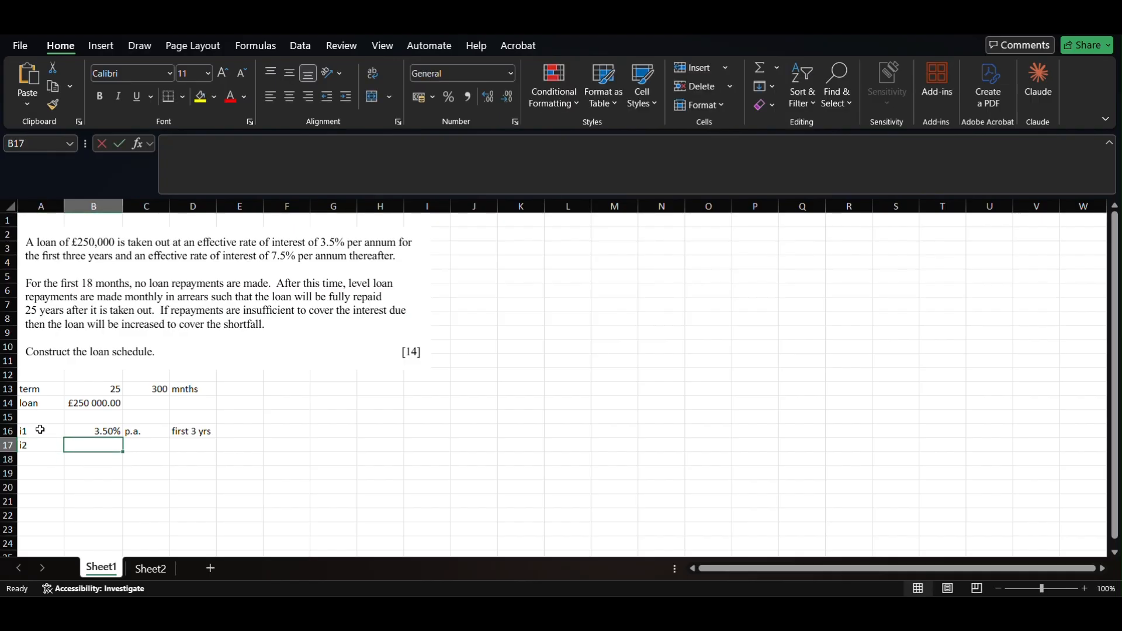
text(7.5%)
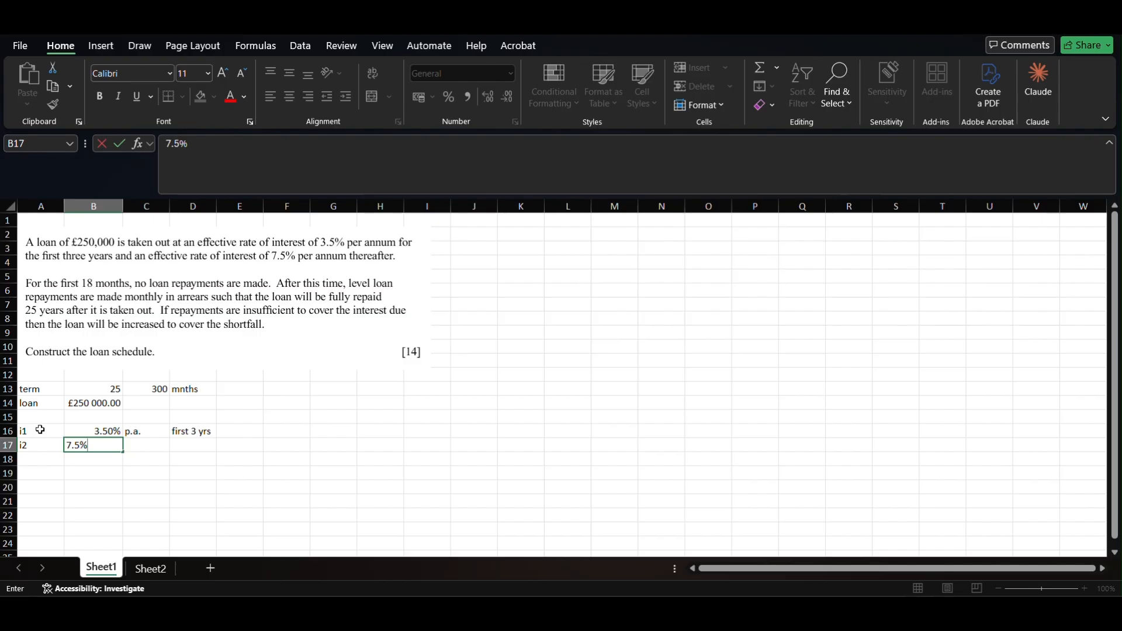
key(Tab)
text(p.a.)
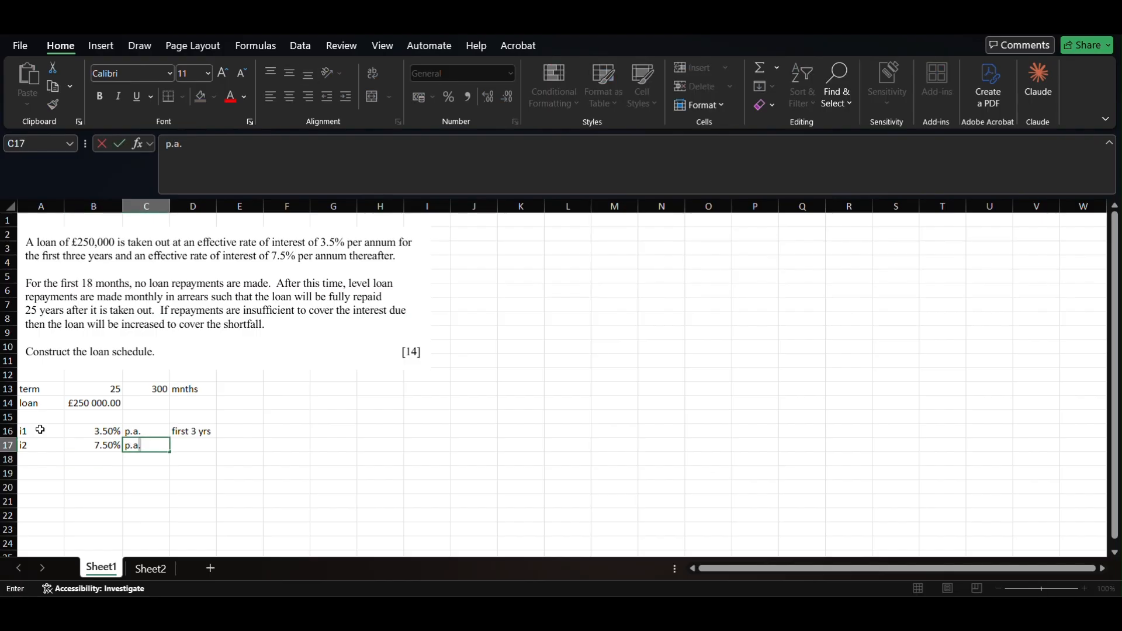
key(Tab)
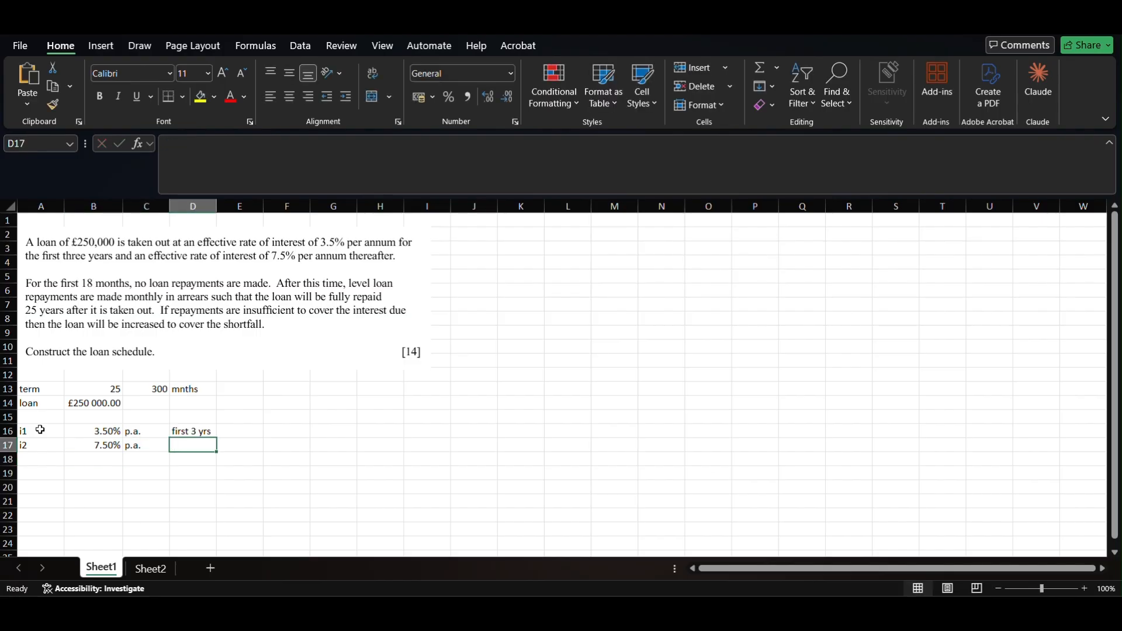
text(there)
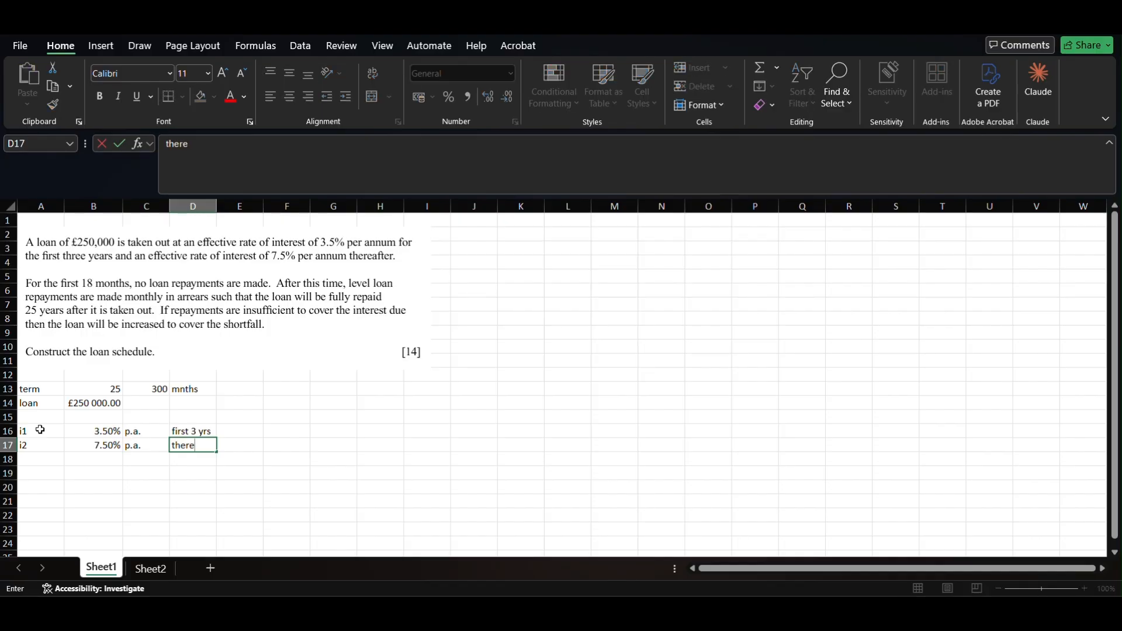
text(after)
key(Return)
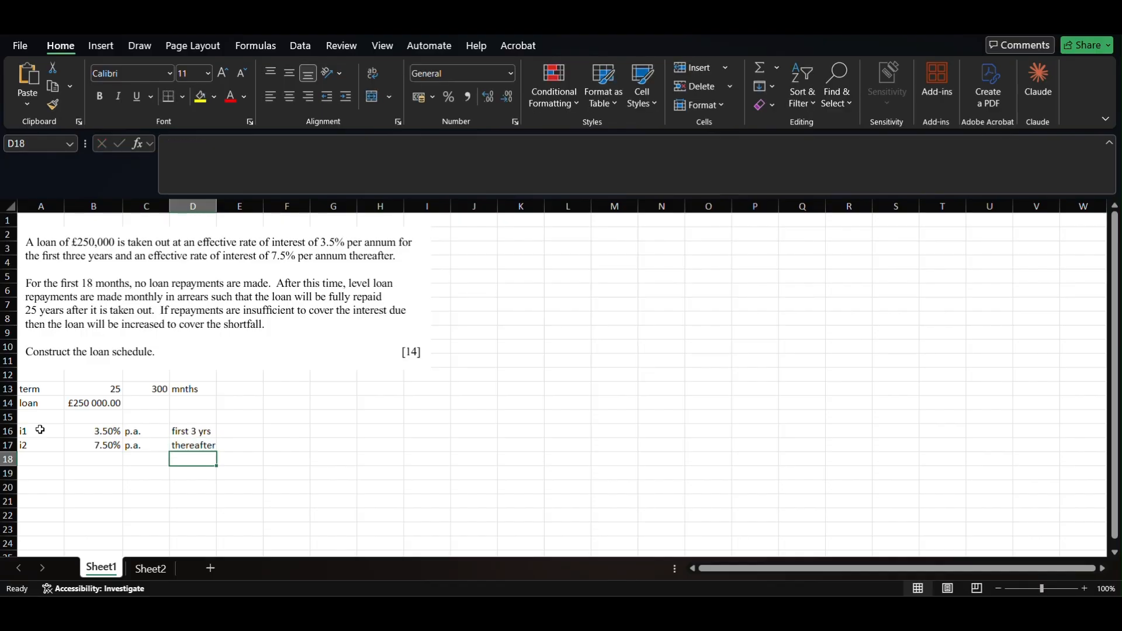
- Add 'first 18 months' with 'no pmts' in row 19
key(Return)
key(Left)
key(Left)
key(Left)
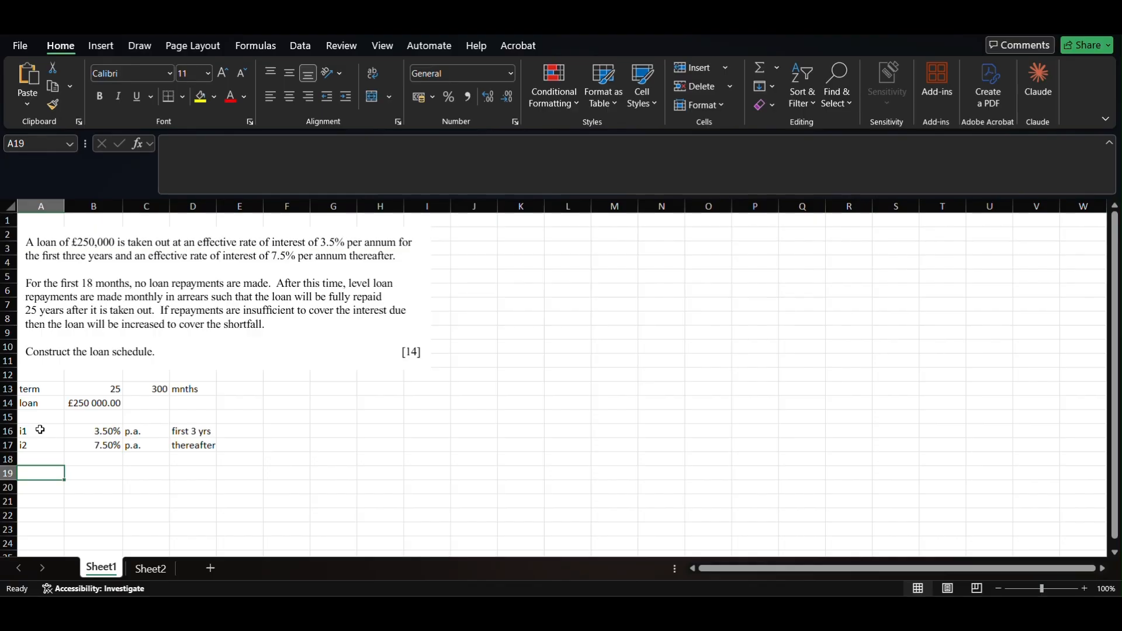
text(st 18 months)
key(Return)
key(Up)
key(Right)
key(BackSpace)
text(no pm)
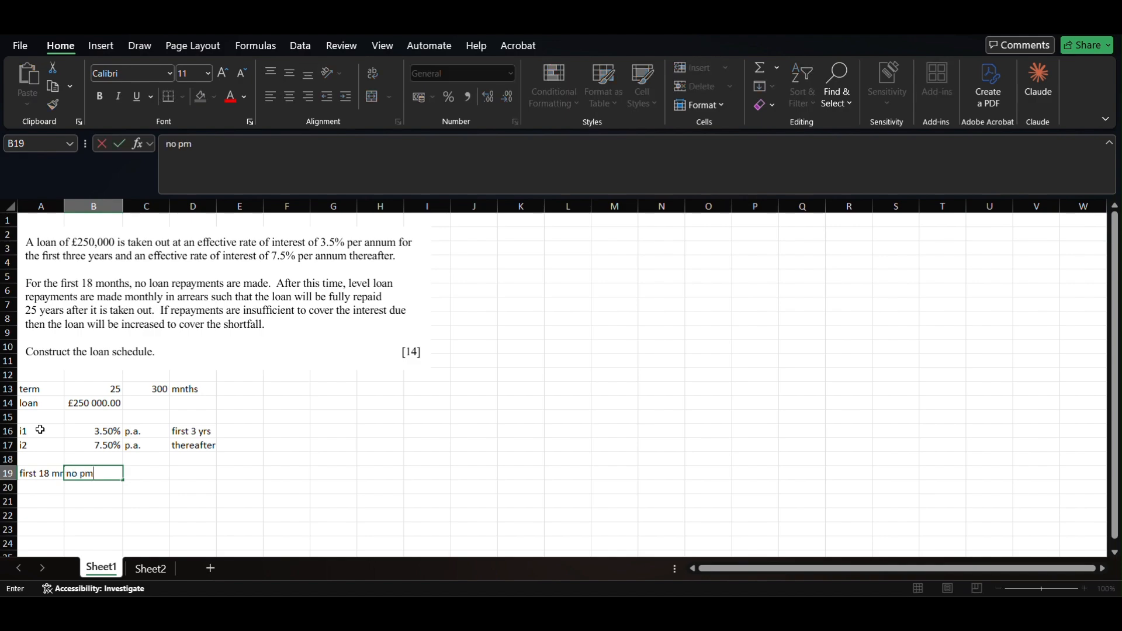
text(ts)
key(Return)
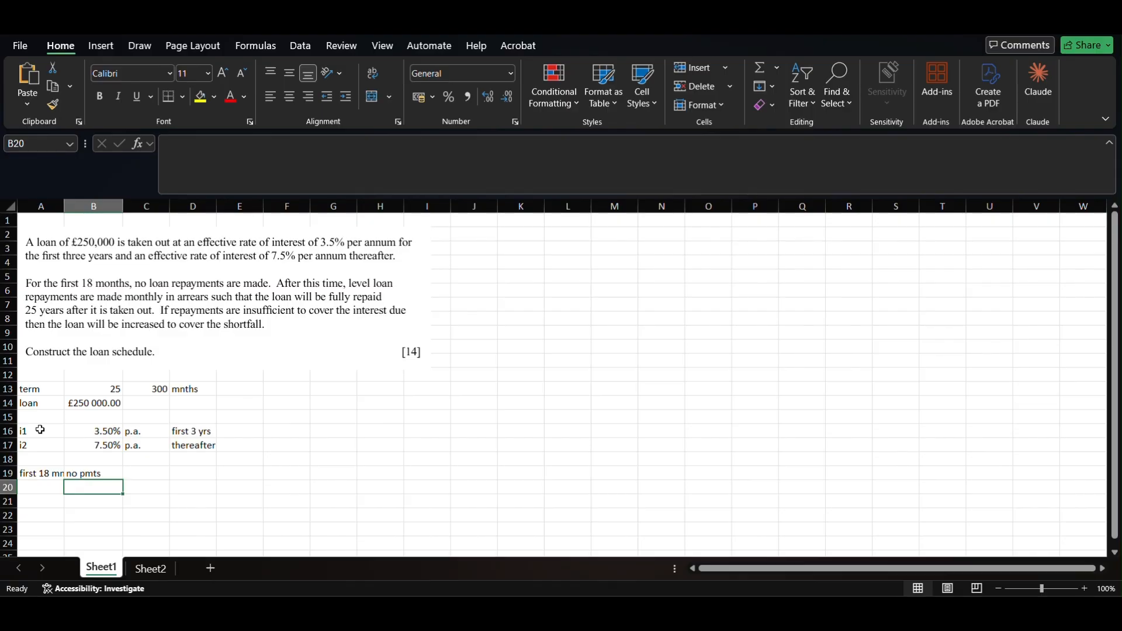
- Add 'repayments', 'monthly' and 'arrears' in row 20 and autofit column A
key(Left)
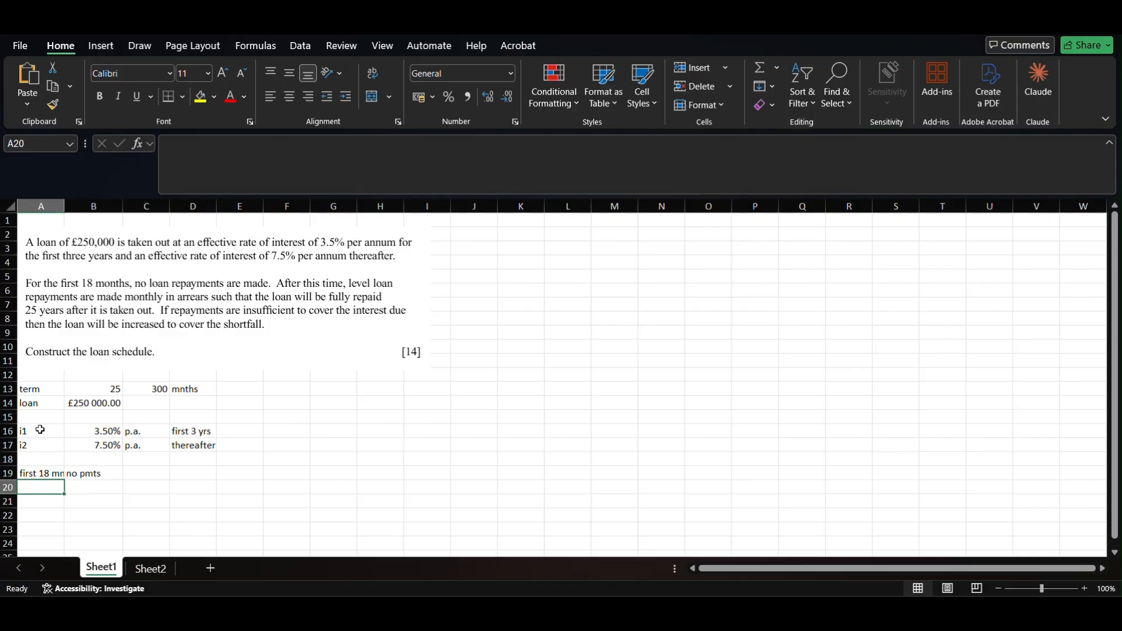
text(repayments)
key(Return)
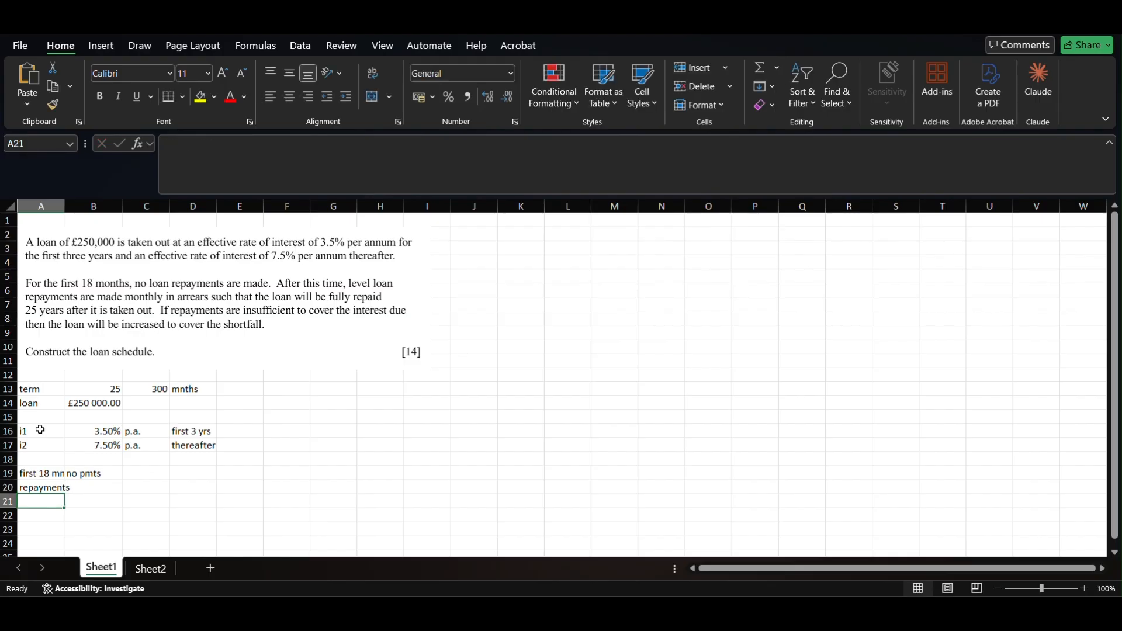
key(Right)
key(Up)
text(monthly)
key(Return)
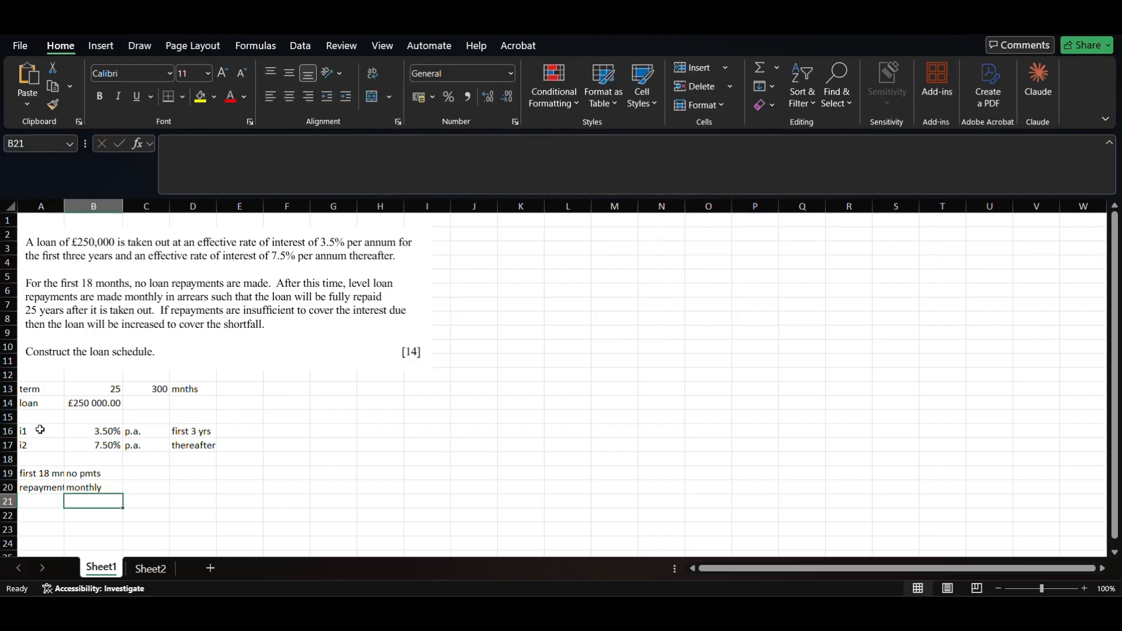
key(Right)
key(Up)
text(arre)
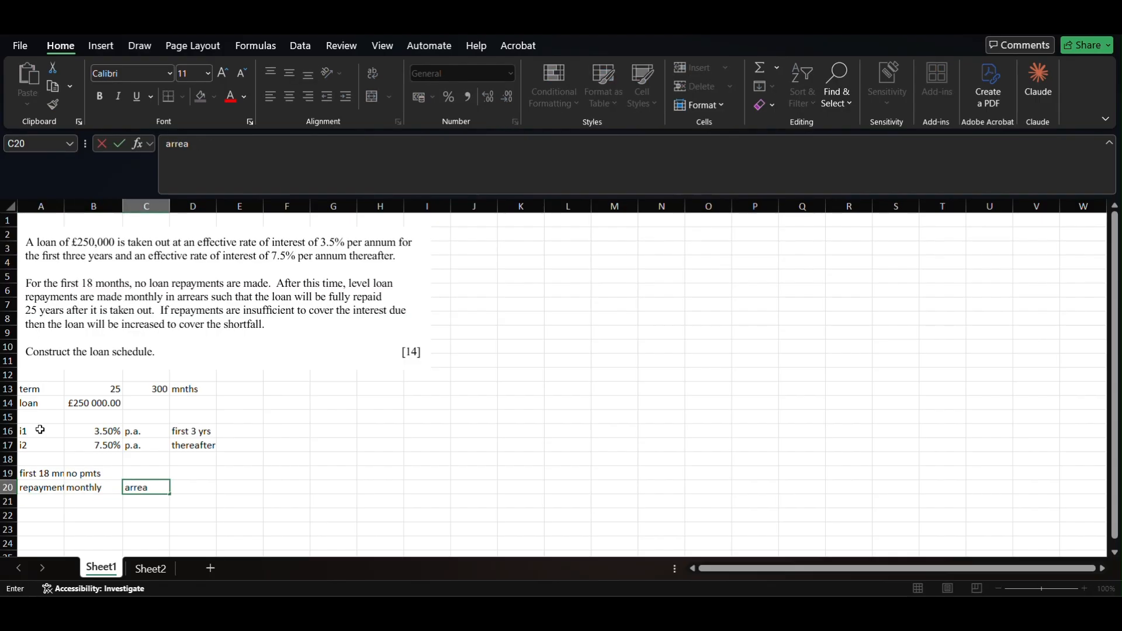
key(Return)
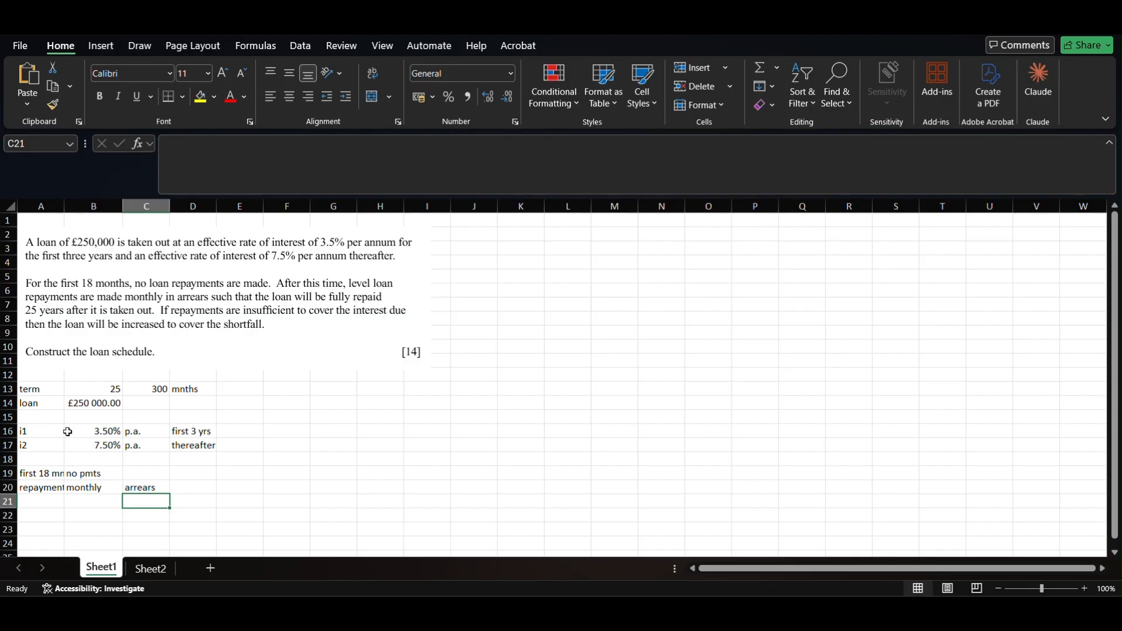
double_click(67, 205)
- Move 'monthly' and 'arrears' to C20:D20 and enter 0 as the repayment in B20
drag(111, 489, 170, 497)
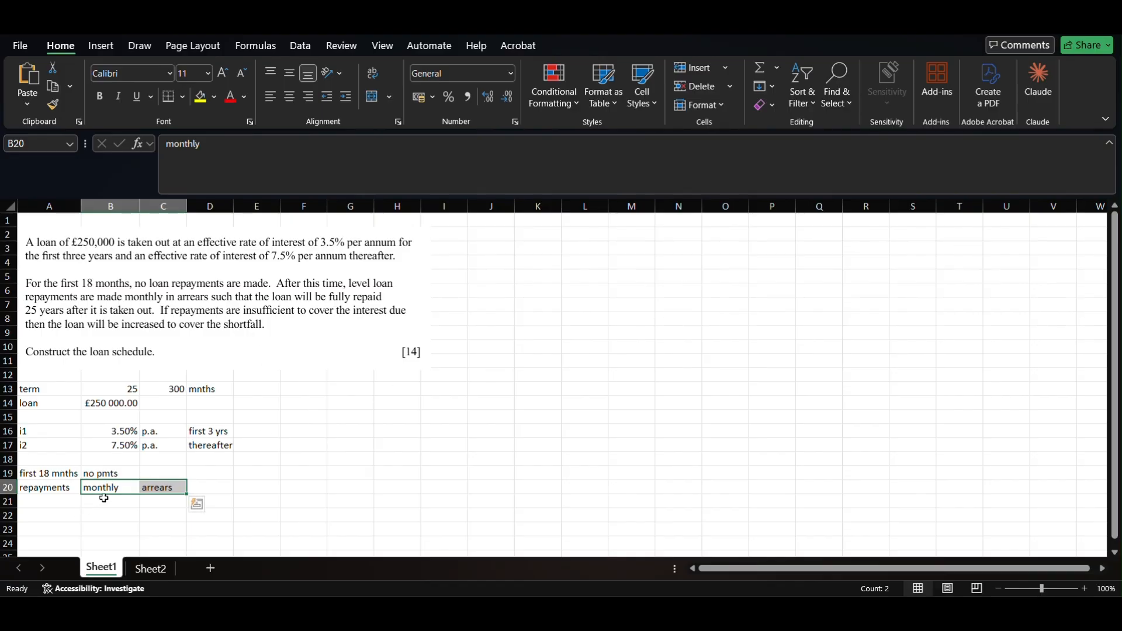
drag(115, 494, 170, 494)
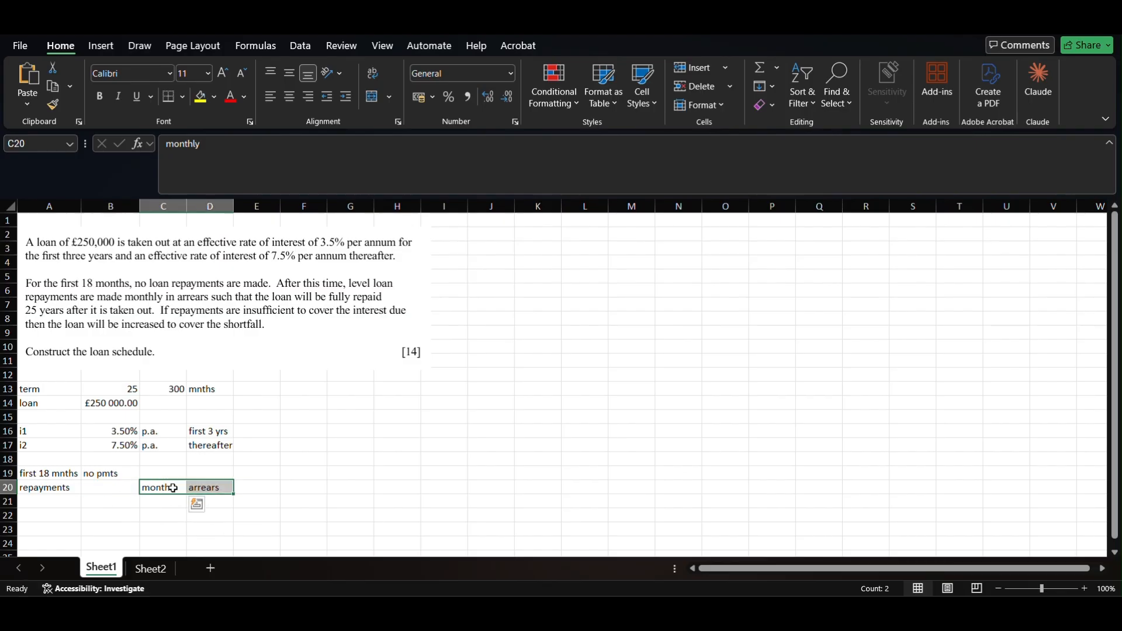
click(98, 487)
key(Left)
key(Right)
key(Left)
key(Right)
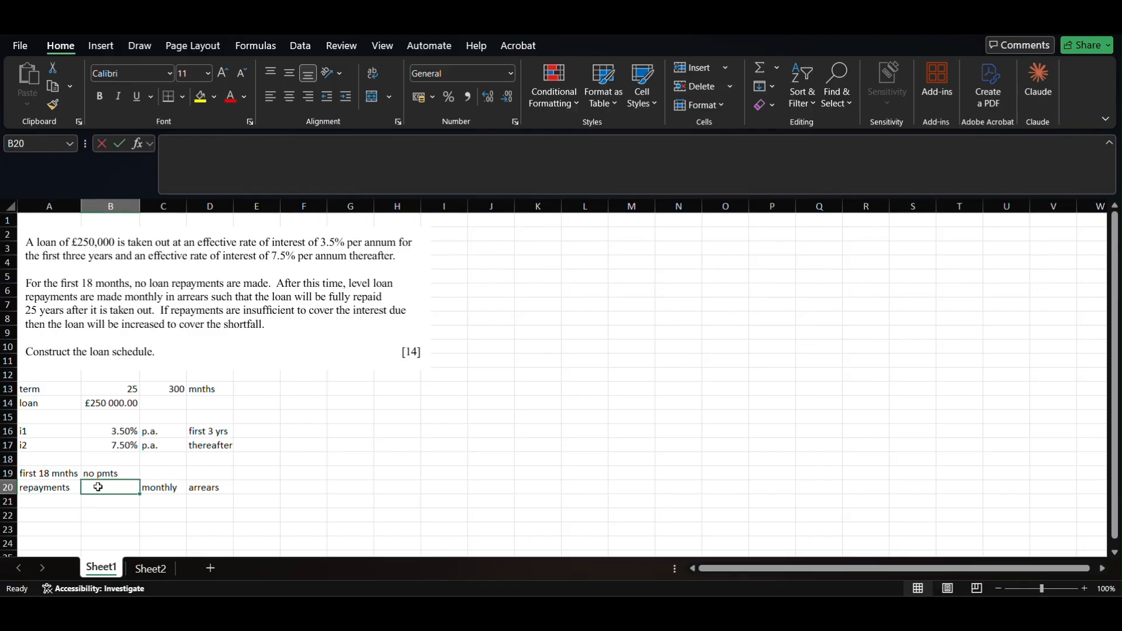
text(0)
key(Return)
key(Right)
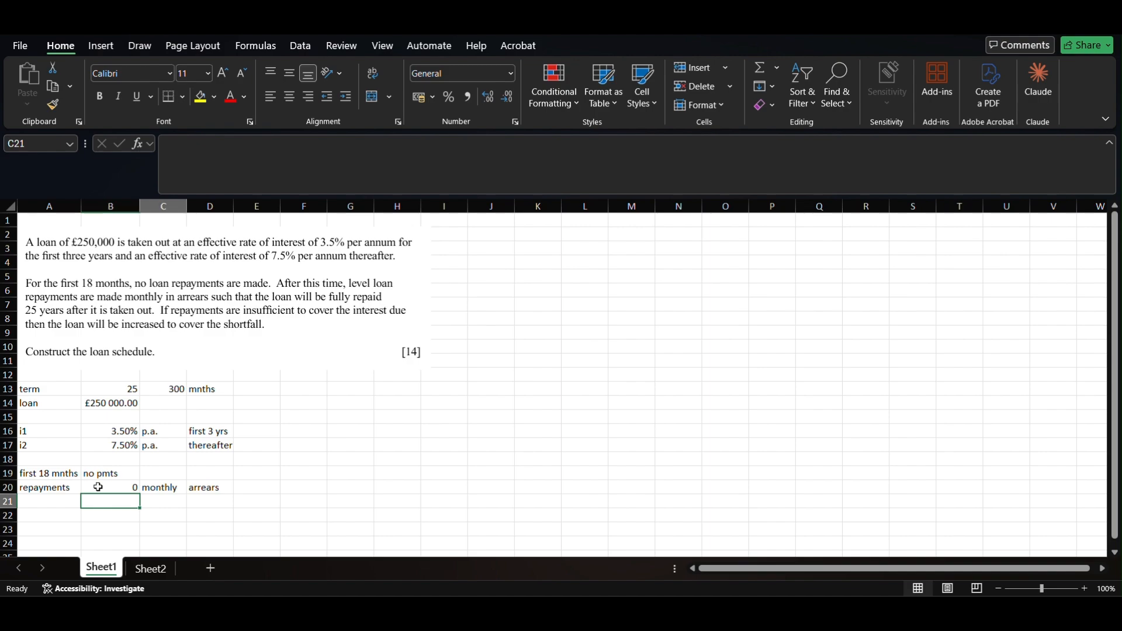
key(Up)
key(Left)
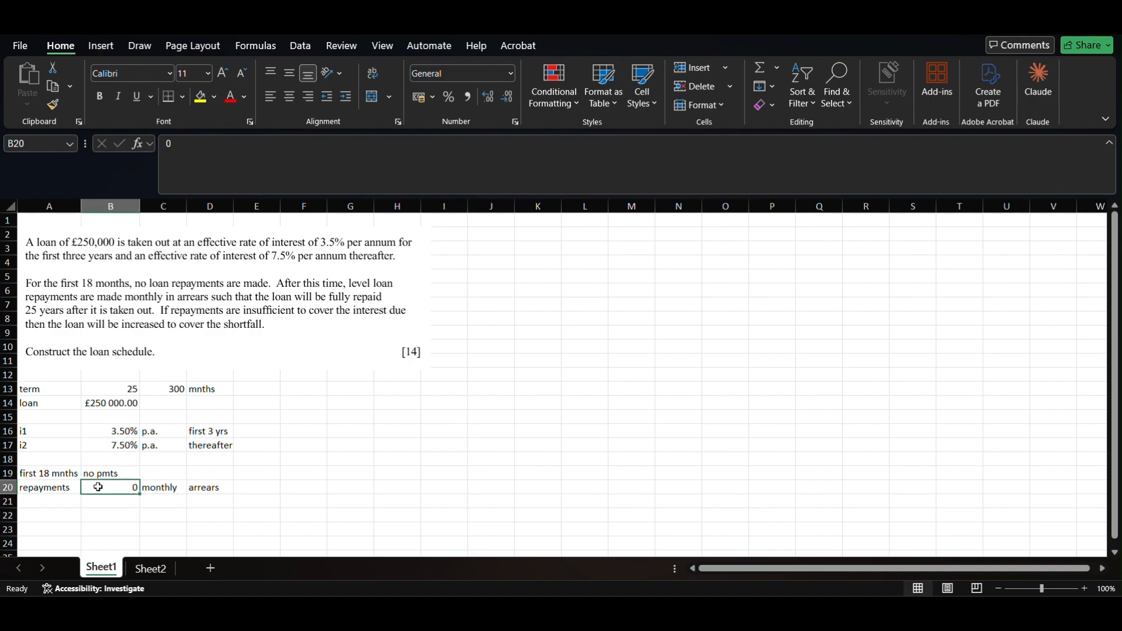
- Put a 'time (months)' header in K1 and fill months 0 to 300 down K2:K302
click(535, 225)
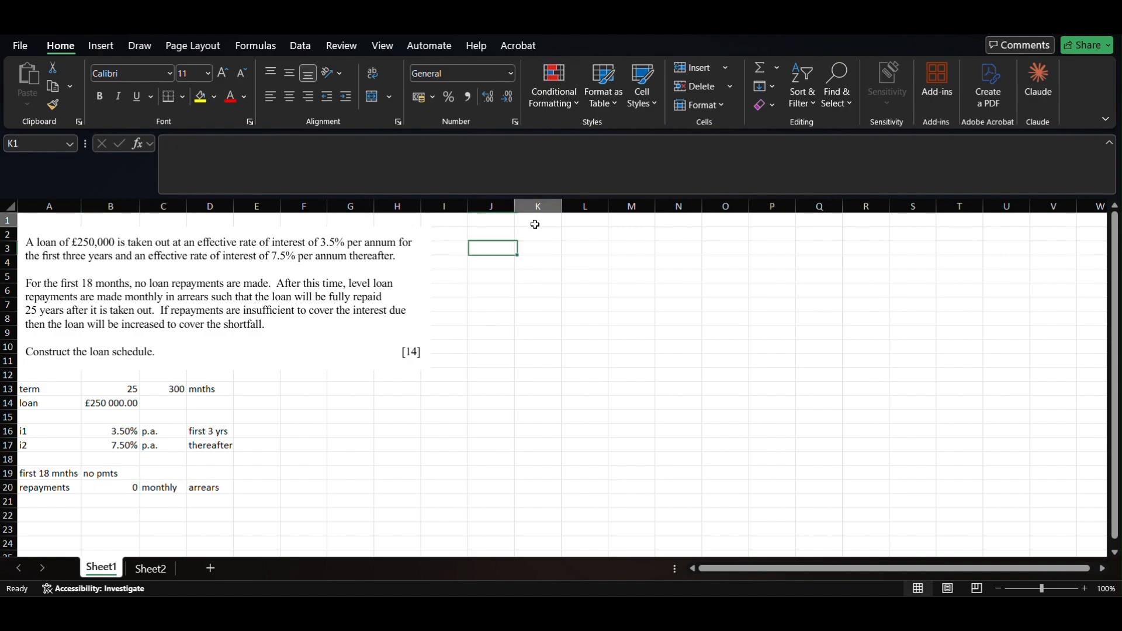
text(time)
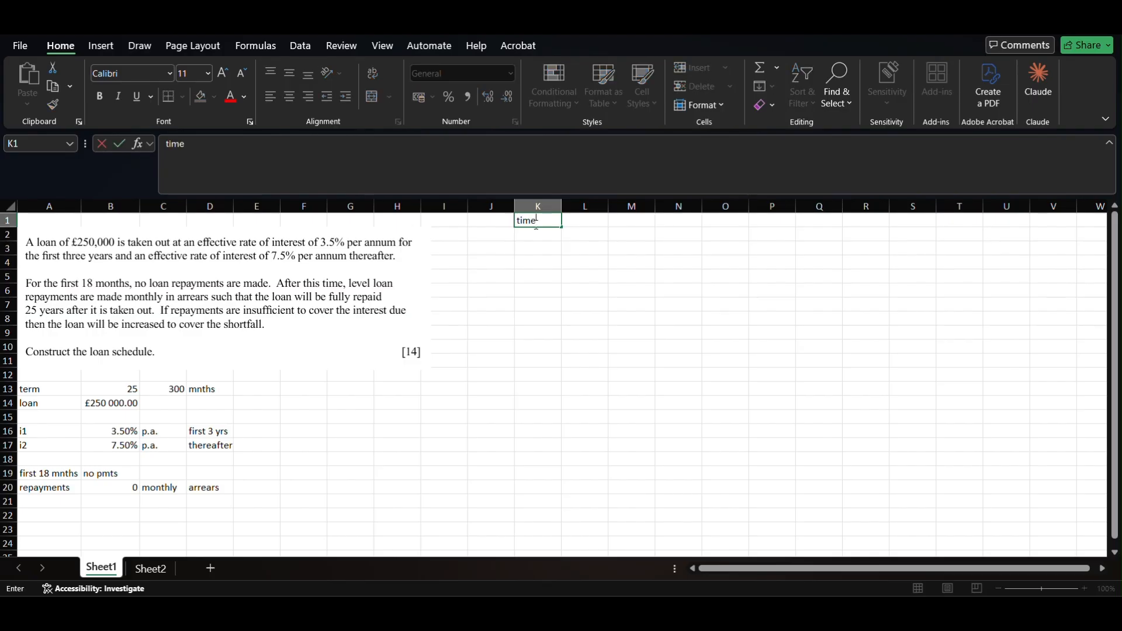
text( (month)
key(Return)
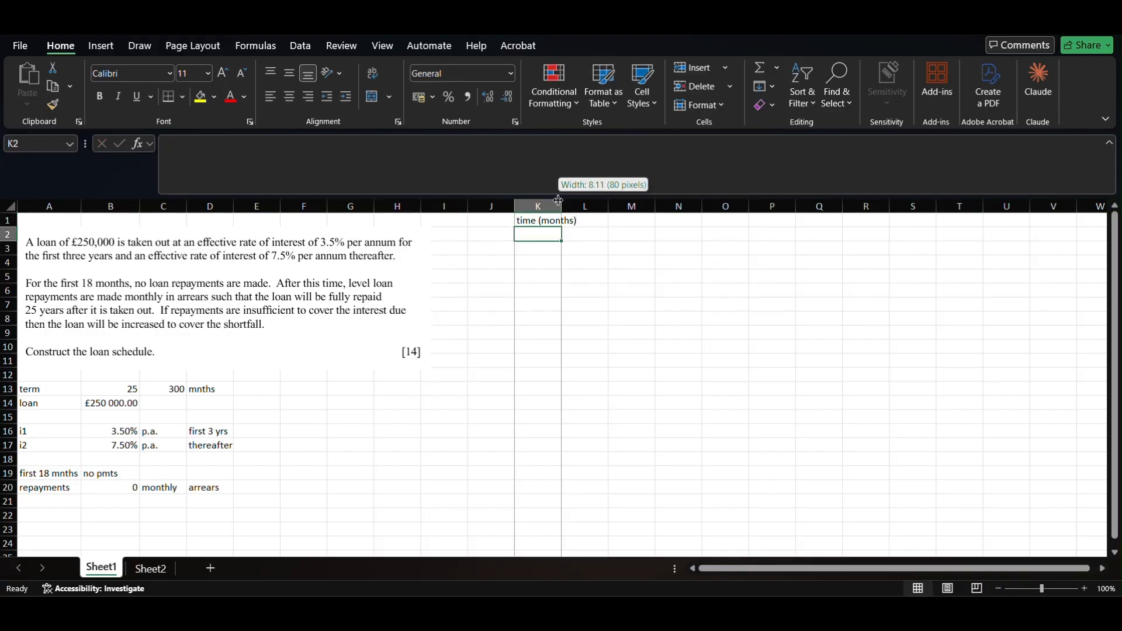
double_click(560, 204)
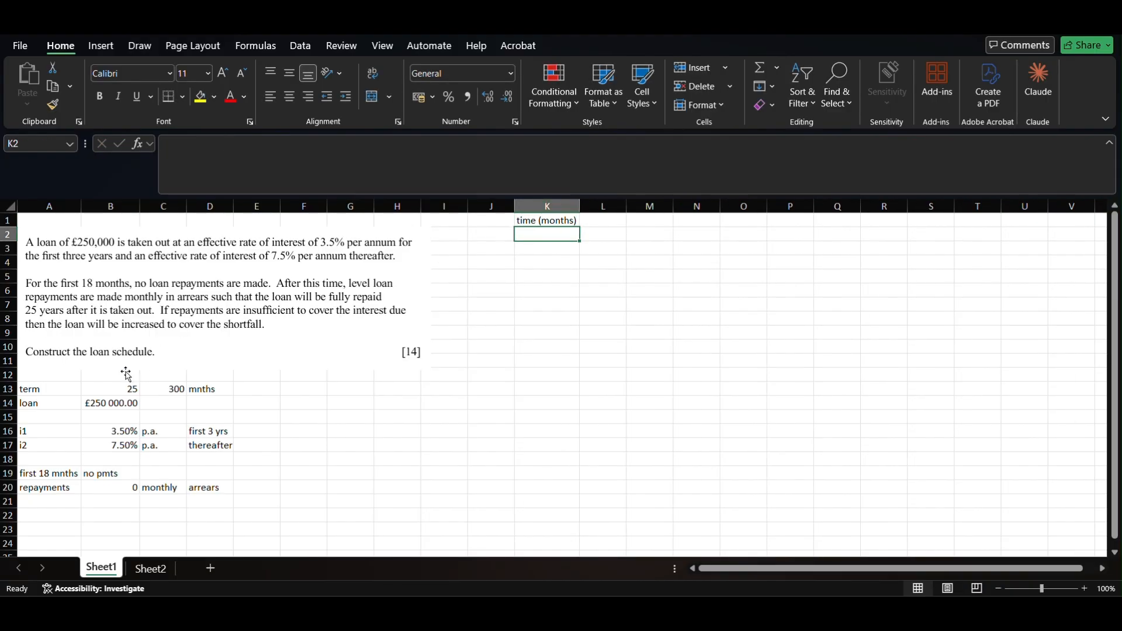
text(0)
key(Return)
text(1)
key(Return)
drag(550, 234, 553, 248)
mouse_move(580, 255)
mouse_down()
mouse_move(571, 267)
mouse_move(589, 545)
mouse_move(567, 581)
mouse_move(556, 494)
mouse_move(551, 535)
mouse_up()
scroll(609, 291, up, 20)
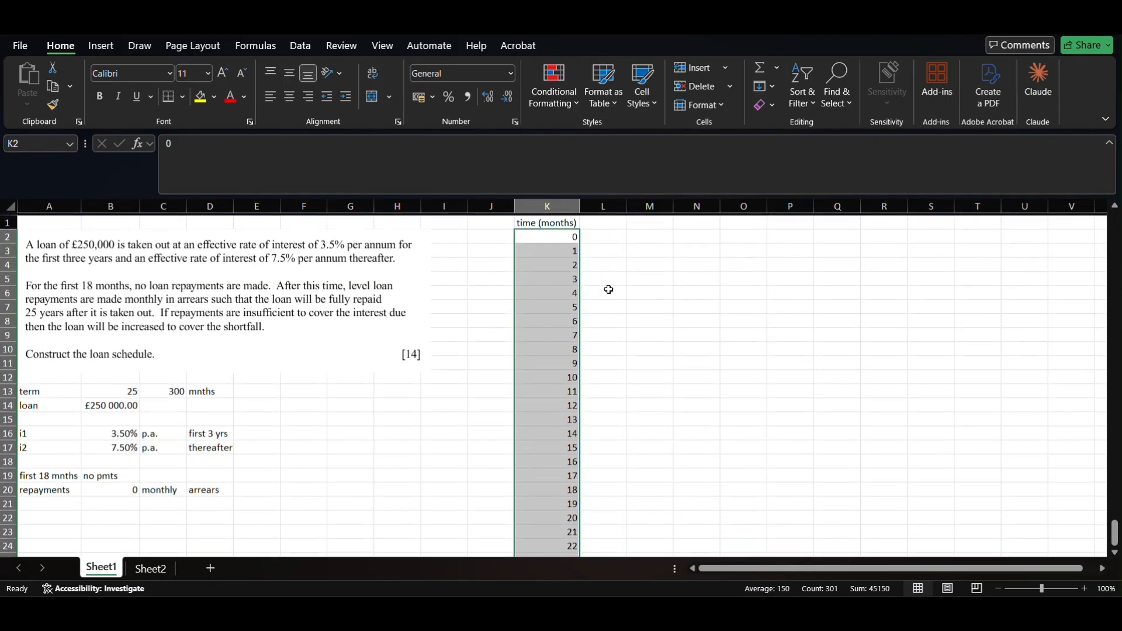
- Enter the 'Loan outstanding' header in L1 and widen column L
click(605, 221)
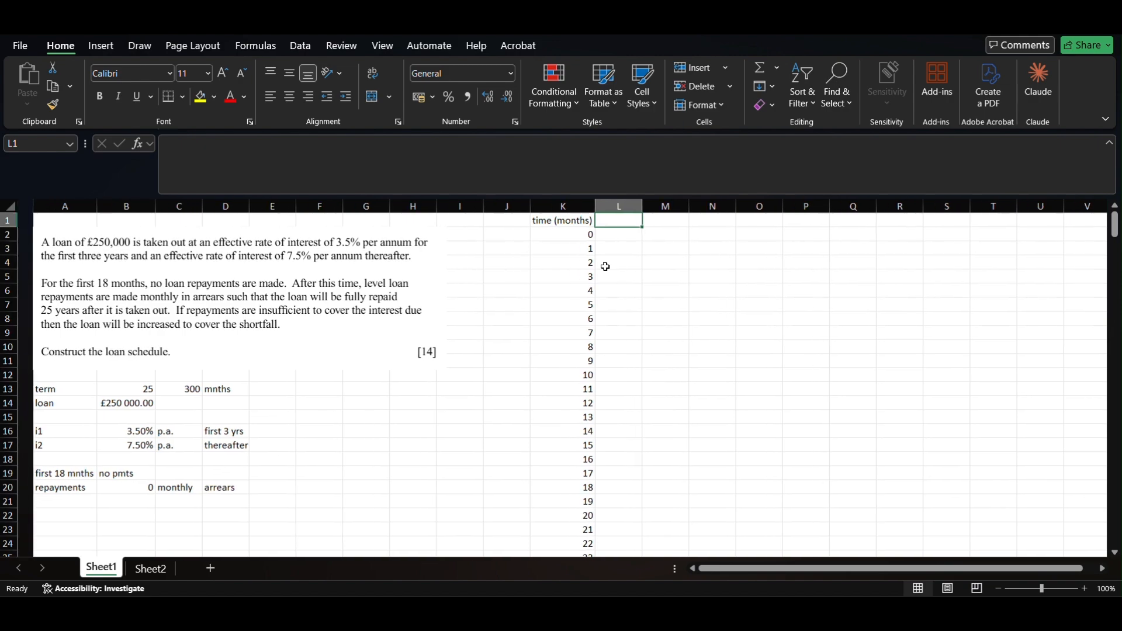
text(Lo)
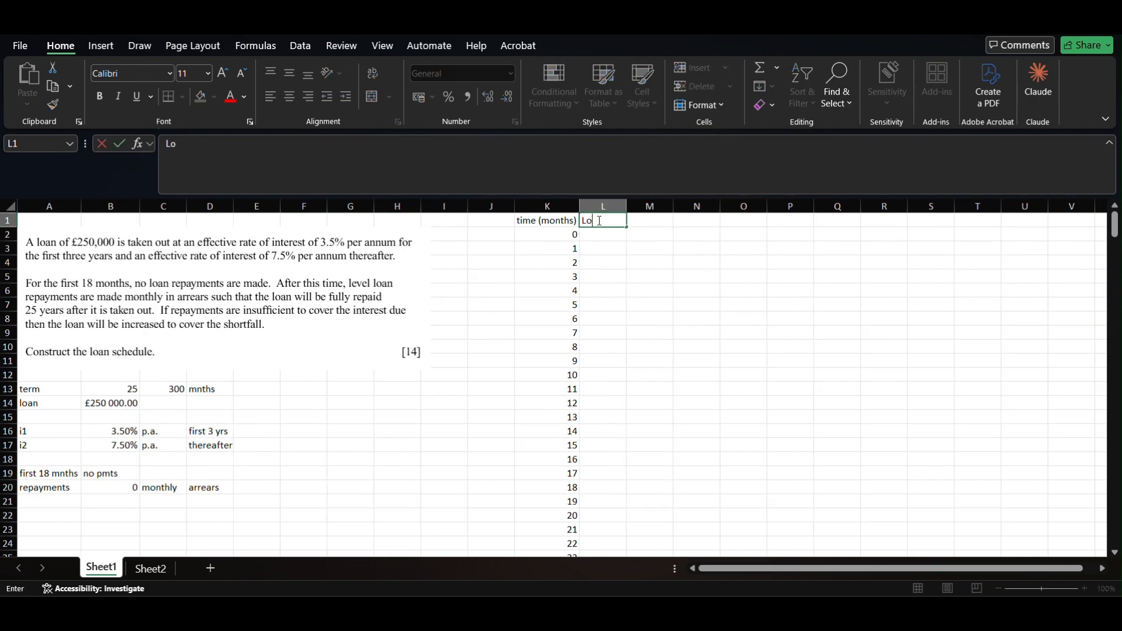
text(an outstanding)
key(Return)
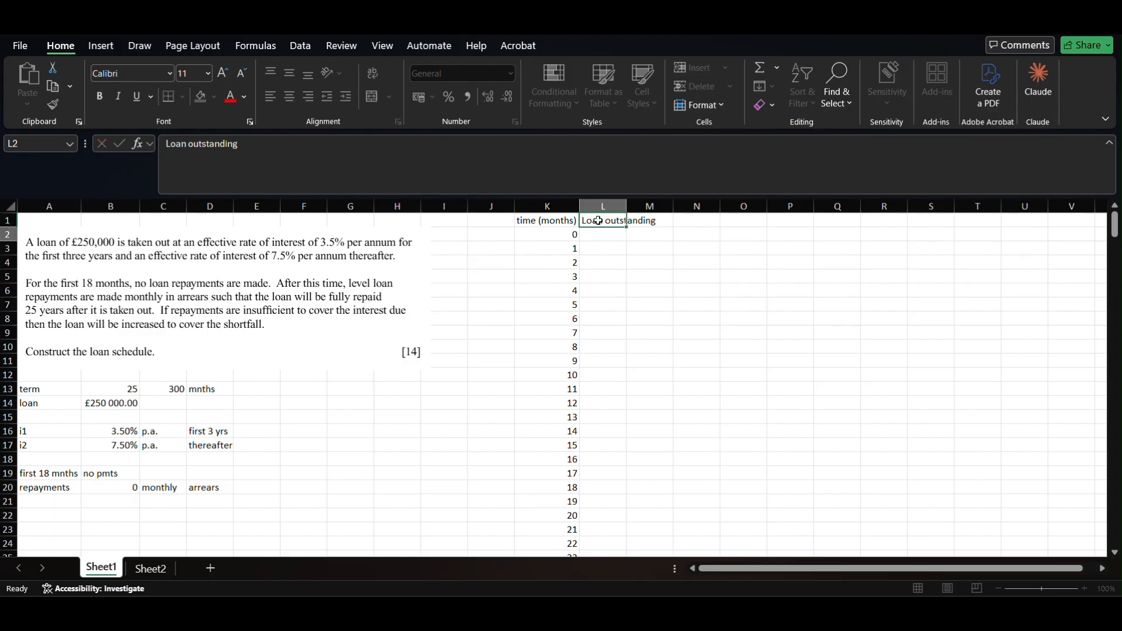
drag(626, 203, 659, 204)
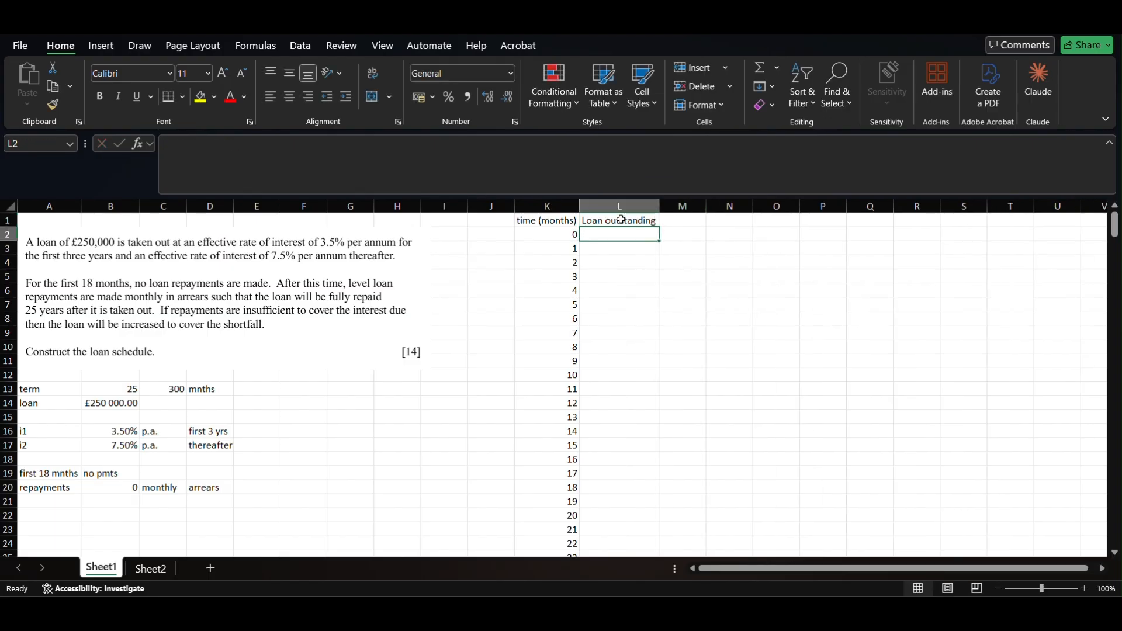
key(Left)
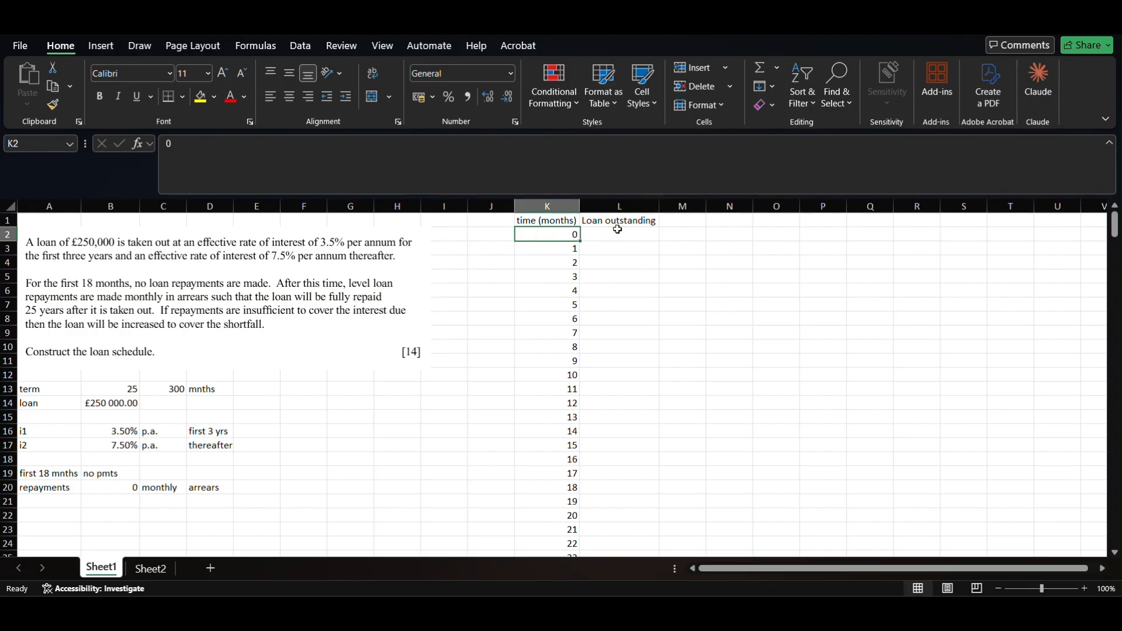
key(Right)
key(Left)
key(Right)
key(Left)
key(Right)
key(Left)
key(Right)
- Extend the L1 heading to 'Loan outstanding at beg' and auto-fit column L
click(639, 221)
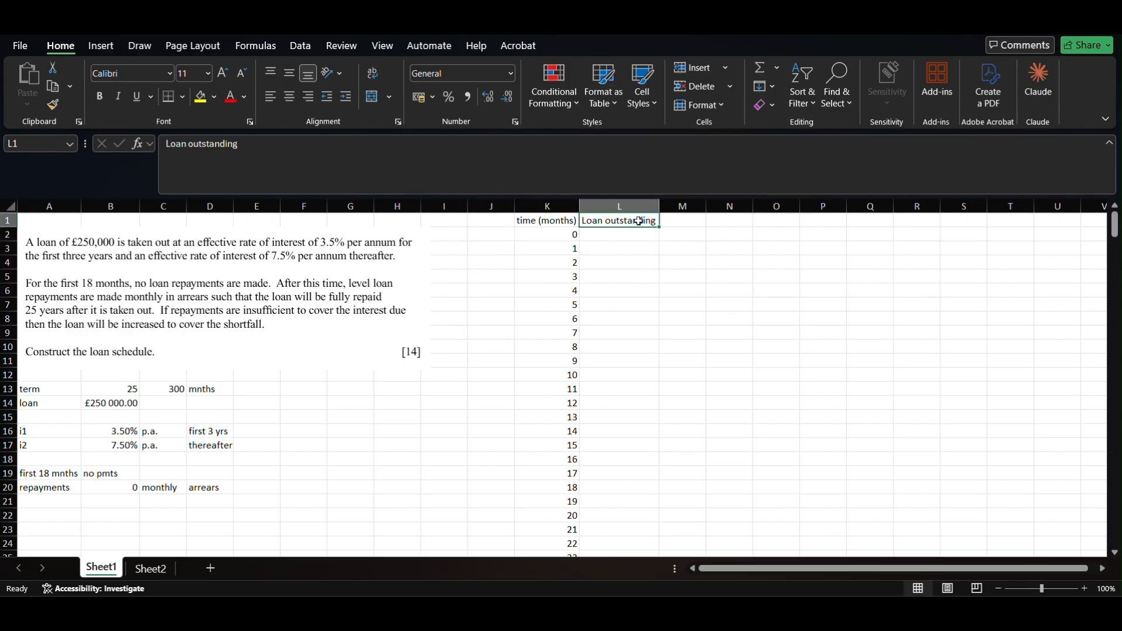
click(375, 152)
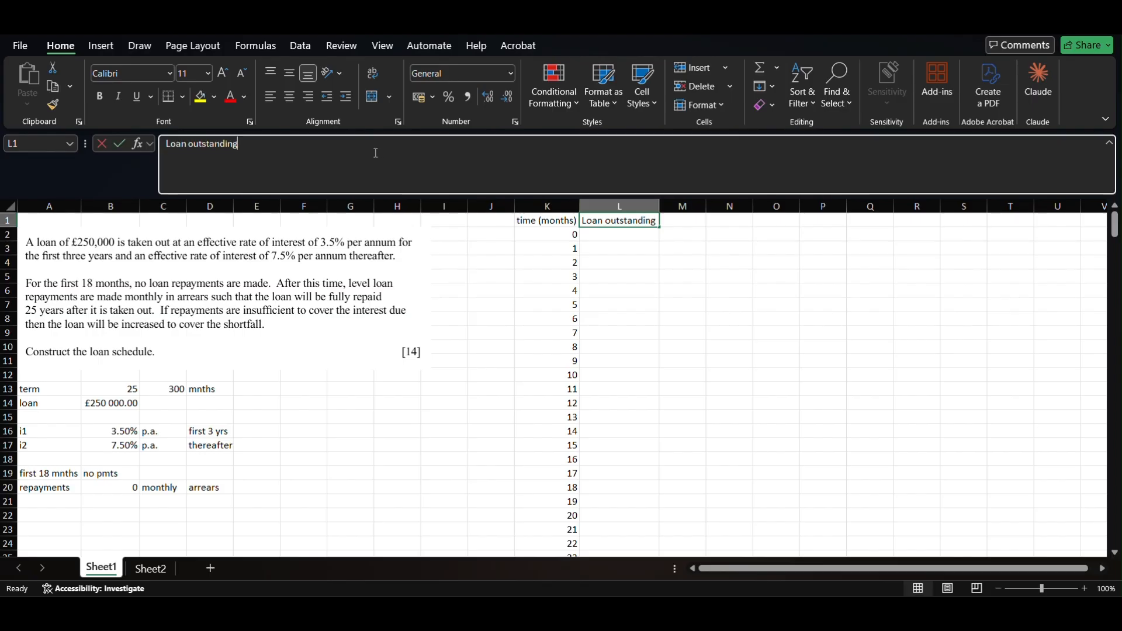
key(Escape)
click(376, 153)
key(Escape)
click(376, 152)
key(Escape)
click(376, 152)
text(at beg)
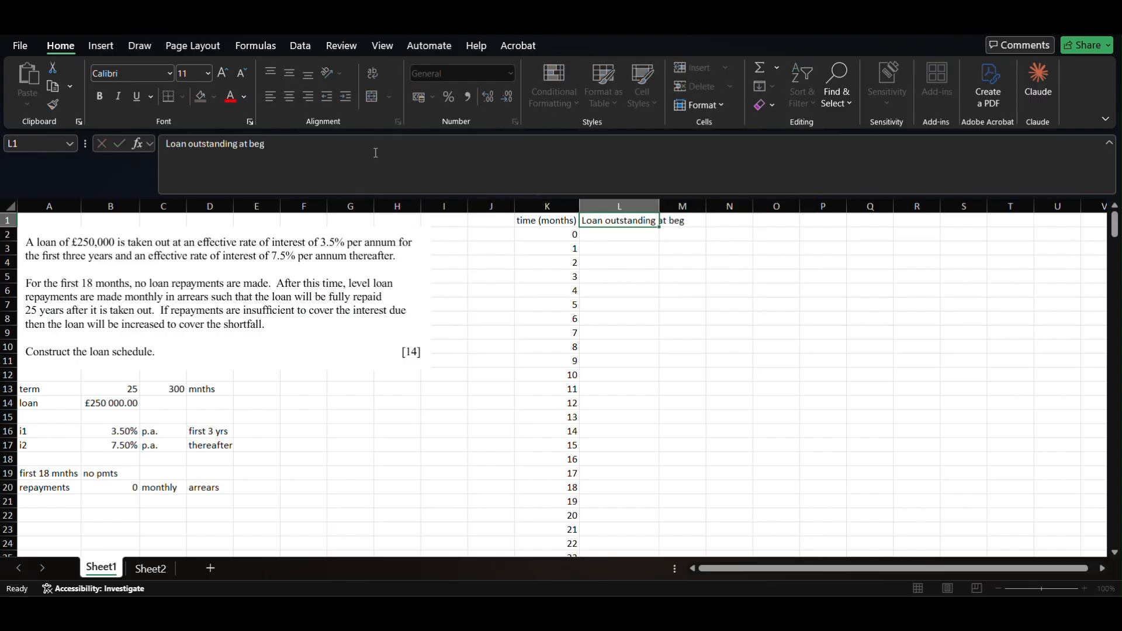
key(Return)
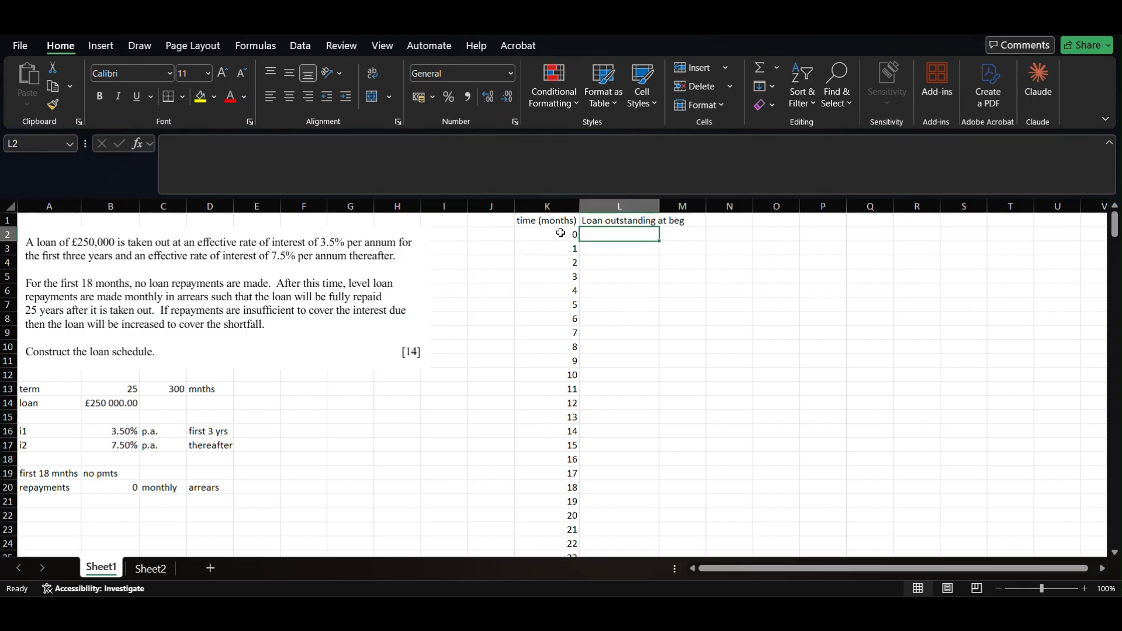
double_click(660, 206)
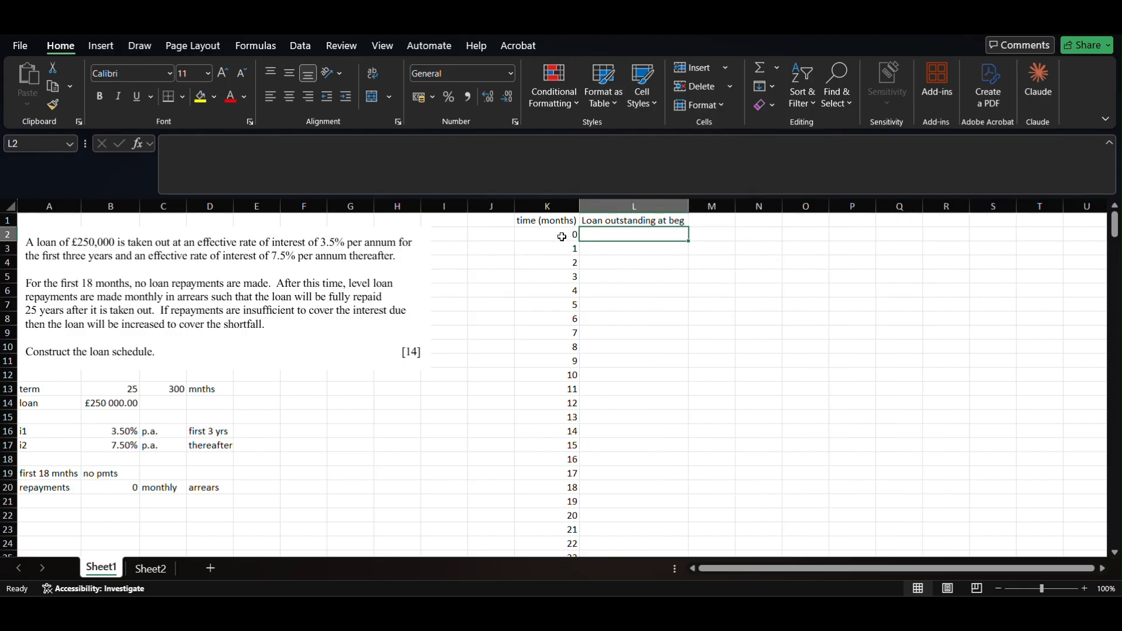
- Add the headings Repayment in M1 and Interest paid in N1
click(715, 223)
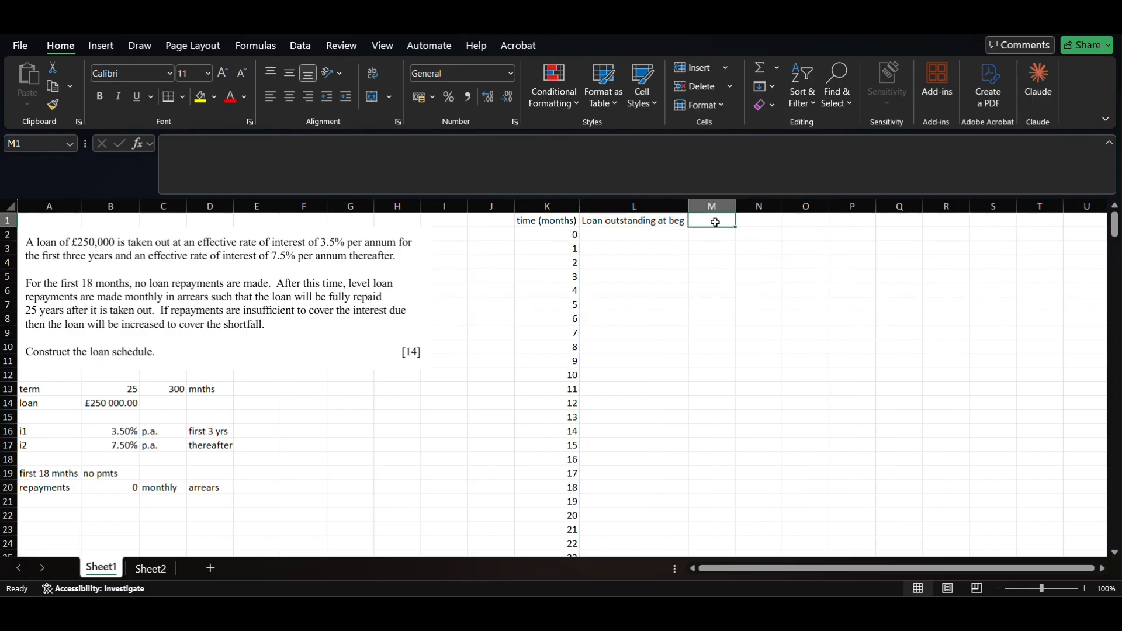
text(Repaymn)
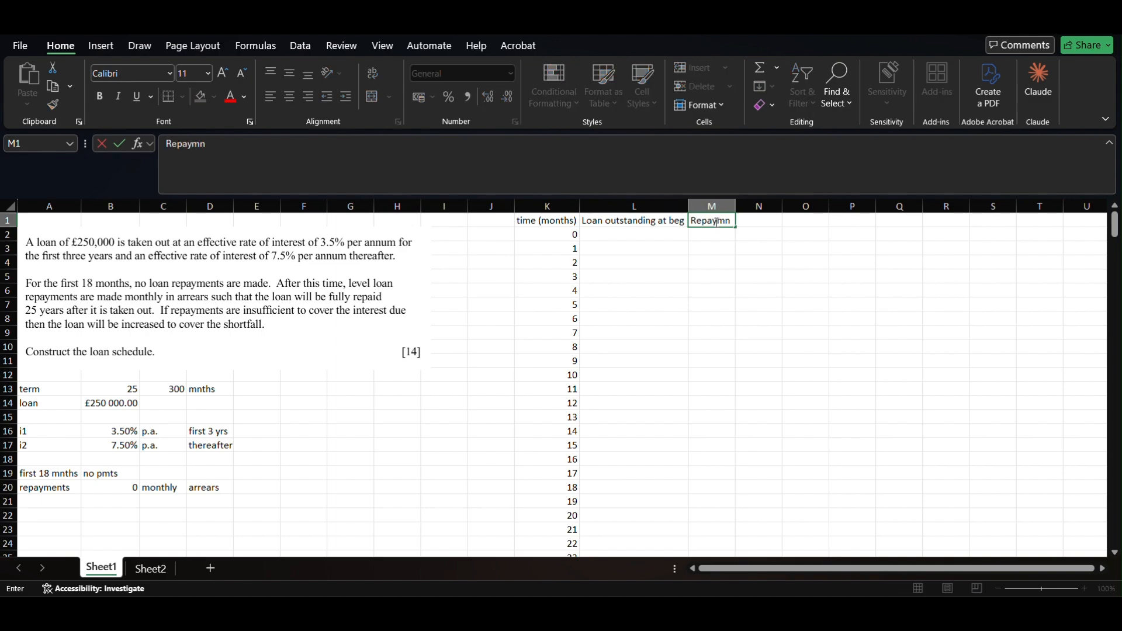
text(ent)
key(Return)
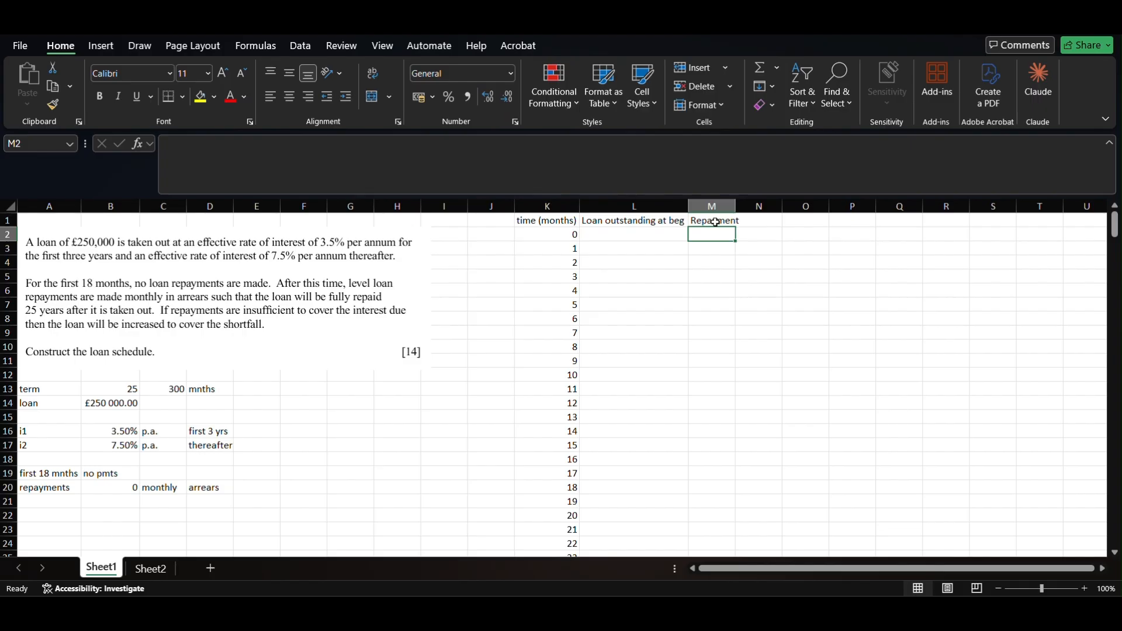
key(Up)
key(Right)
text(Interets)
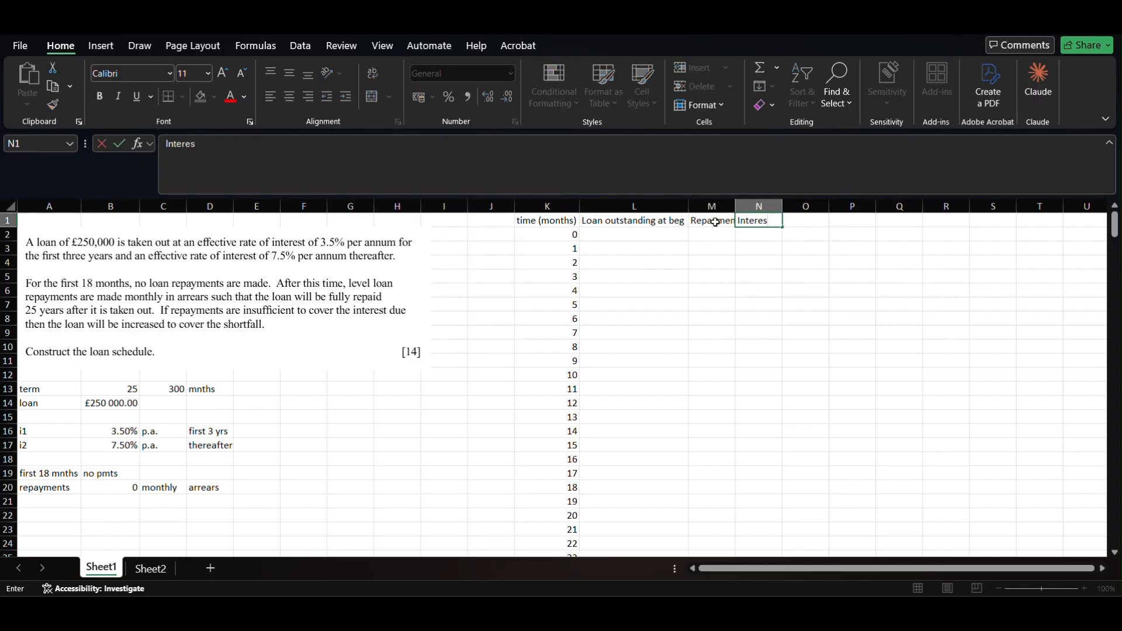
text(paid)
key(Right)
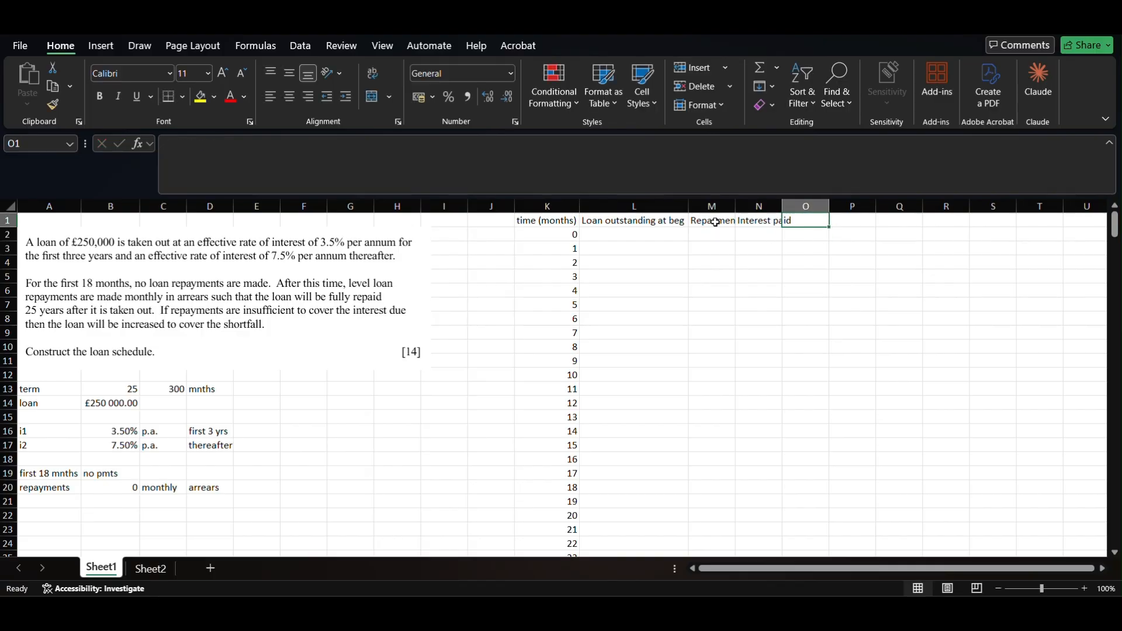
- Add the headings Capital Repaid in O1 and Loan outstanding at end in P1
text(Capital Repaid)
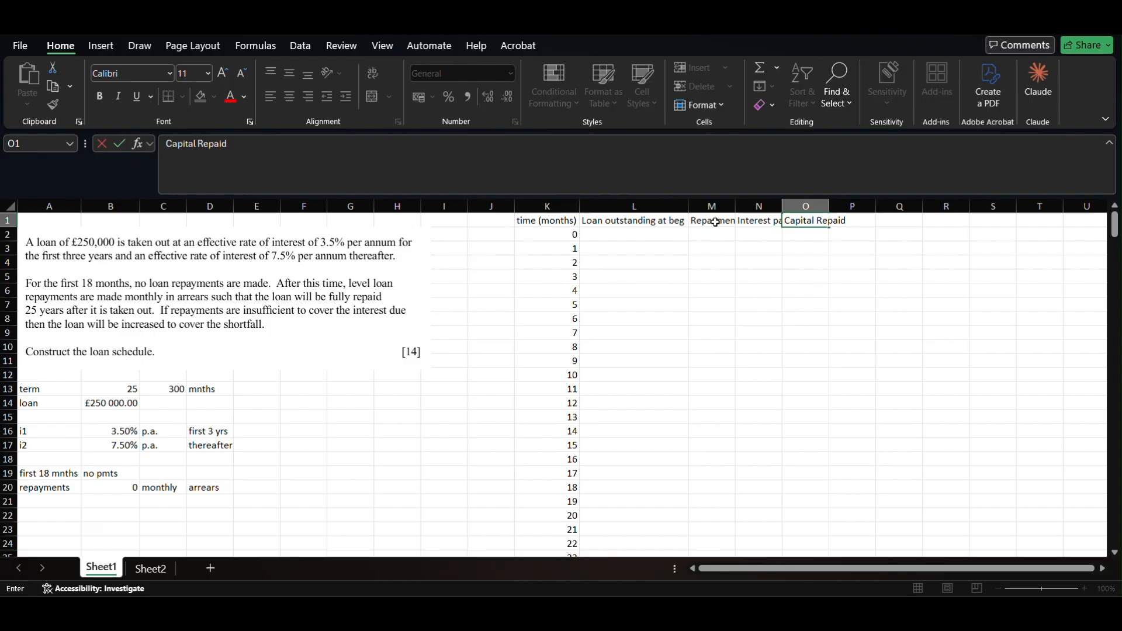
key(Right)
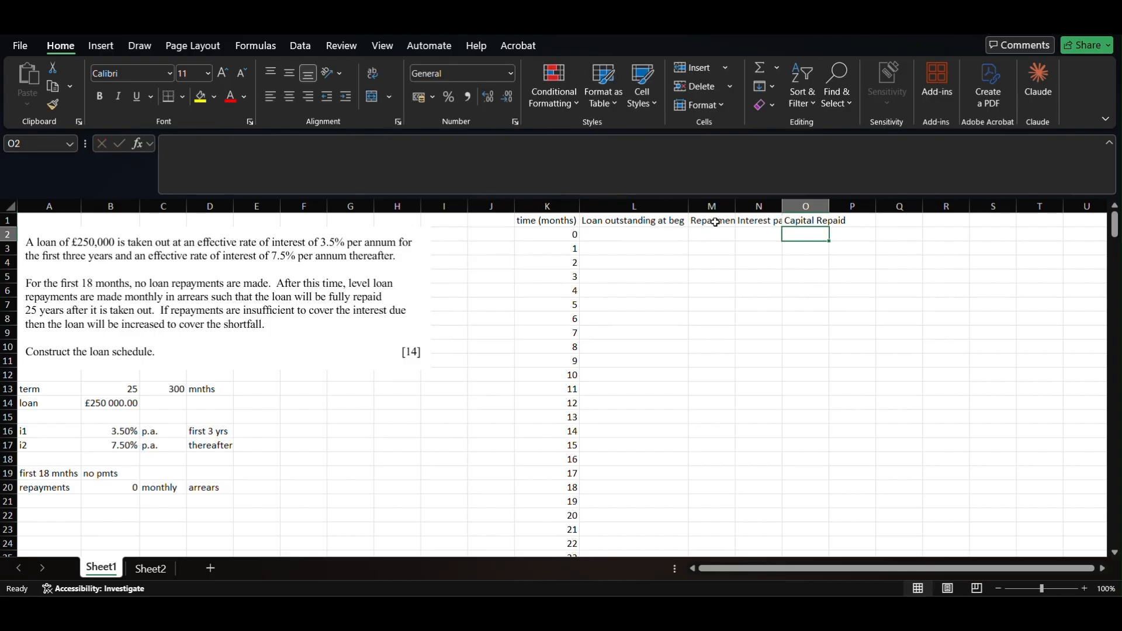
text(R)
key(BackSpace)
text(L)
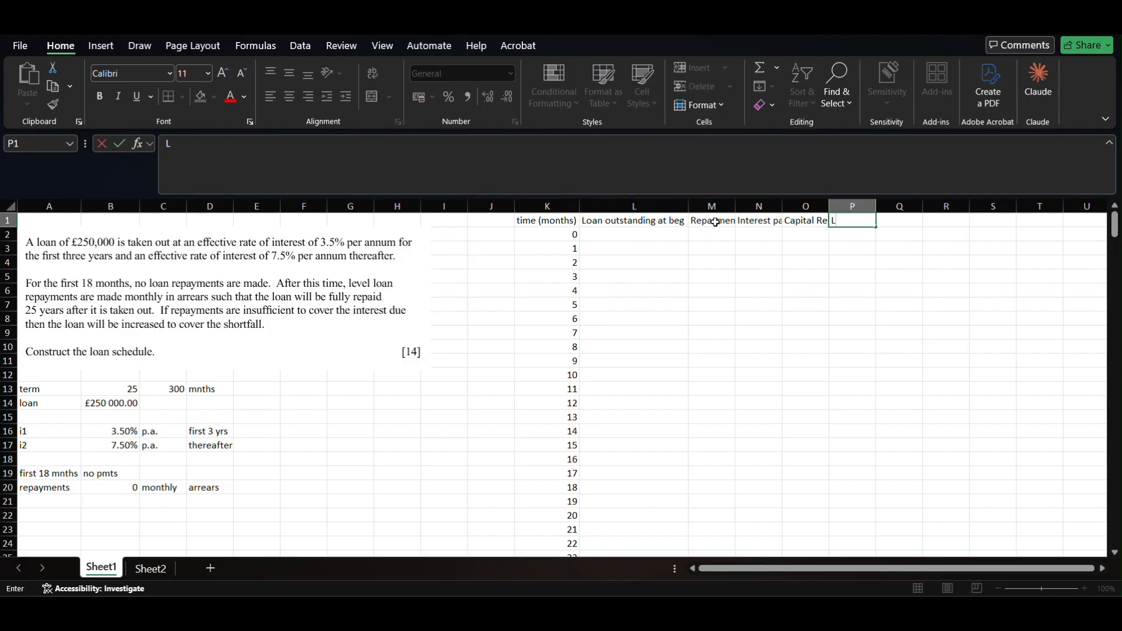
text(oan outstanding at end)
key(Return)
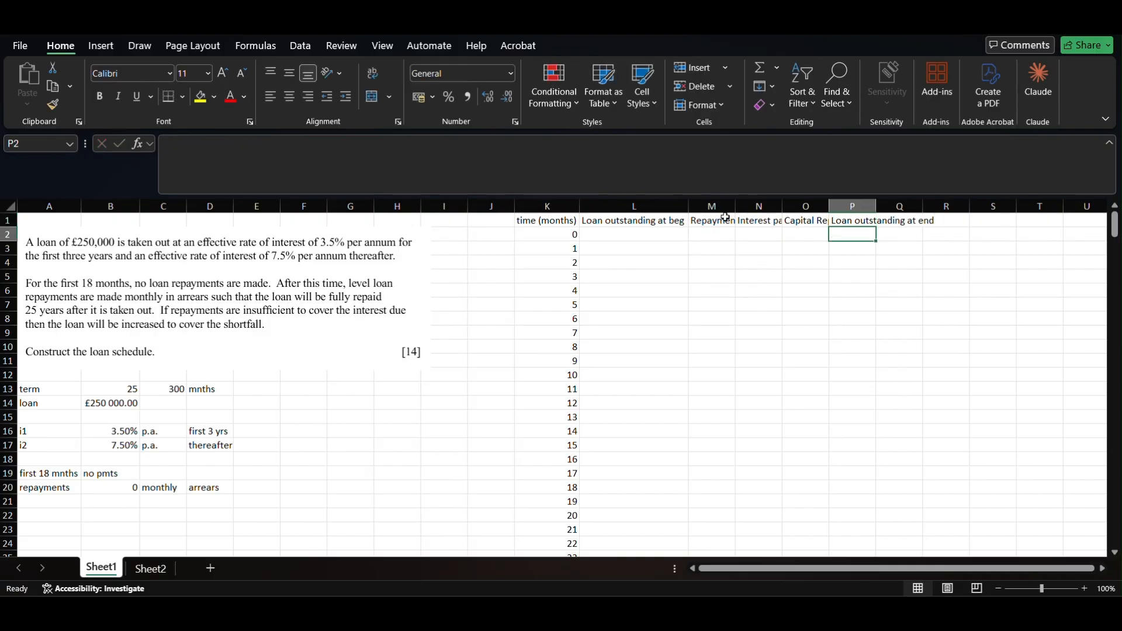
mouse_move(759, 206)
mouse_down()
mouse_move(806, 206)
mouse_move(782, 209)
mouse_up()
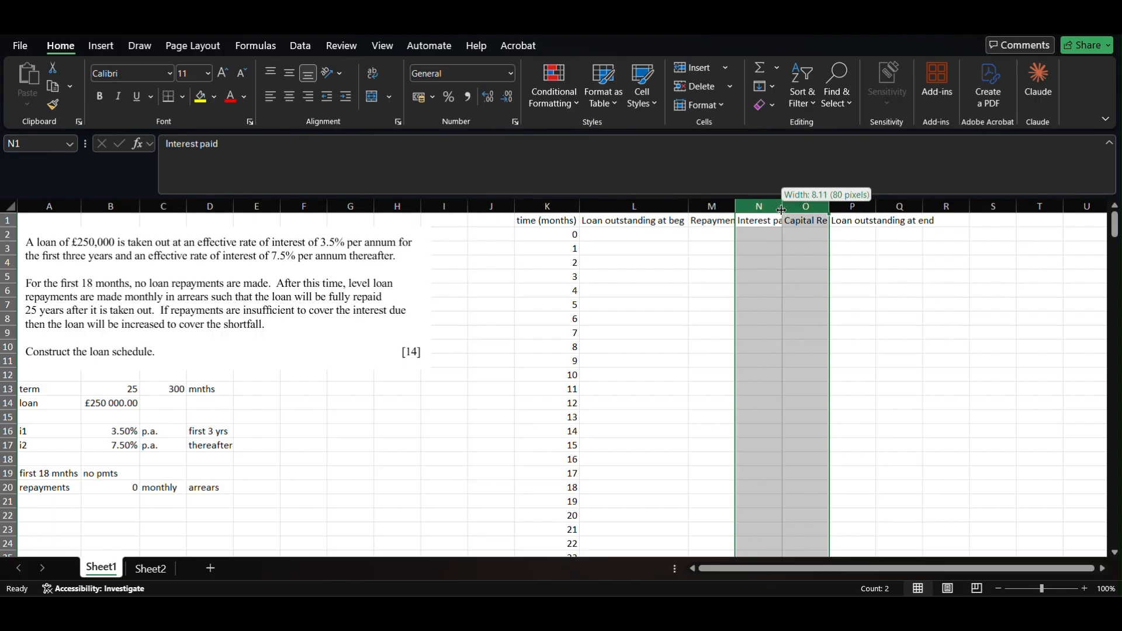
- Auto-fit columns M through P to their headings
double_click(782, 210)
double_click(735, 206)
double_click(869, 206)
double_click(915, 207)
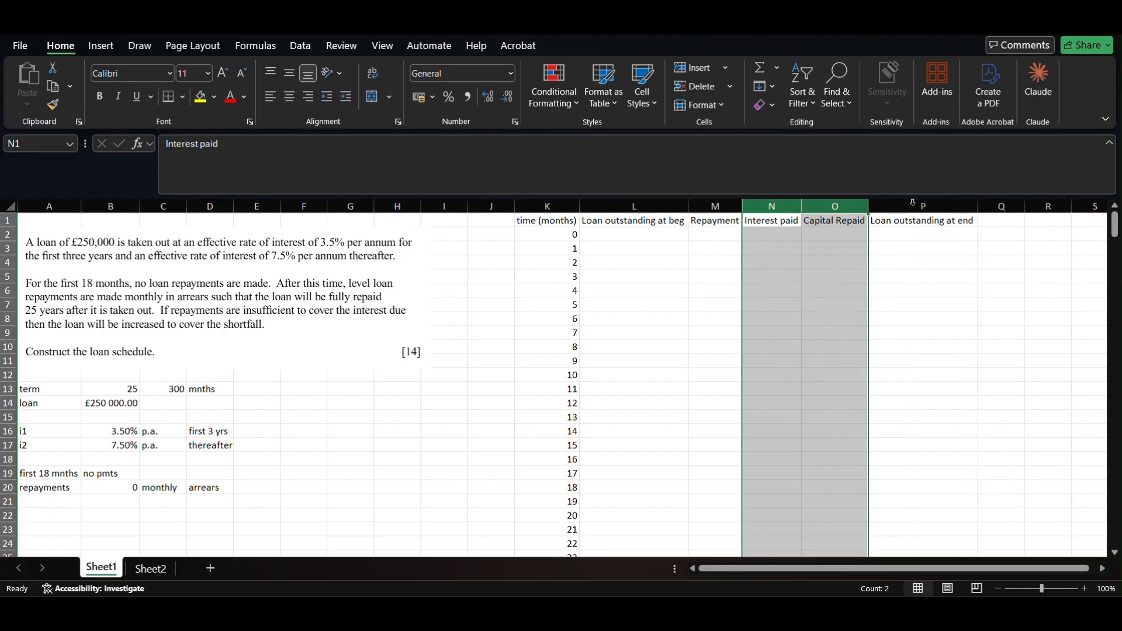
- Select the time values in K and the schedule columns L through P
click(565, 224)
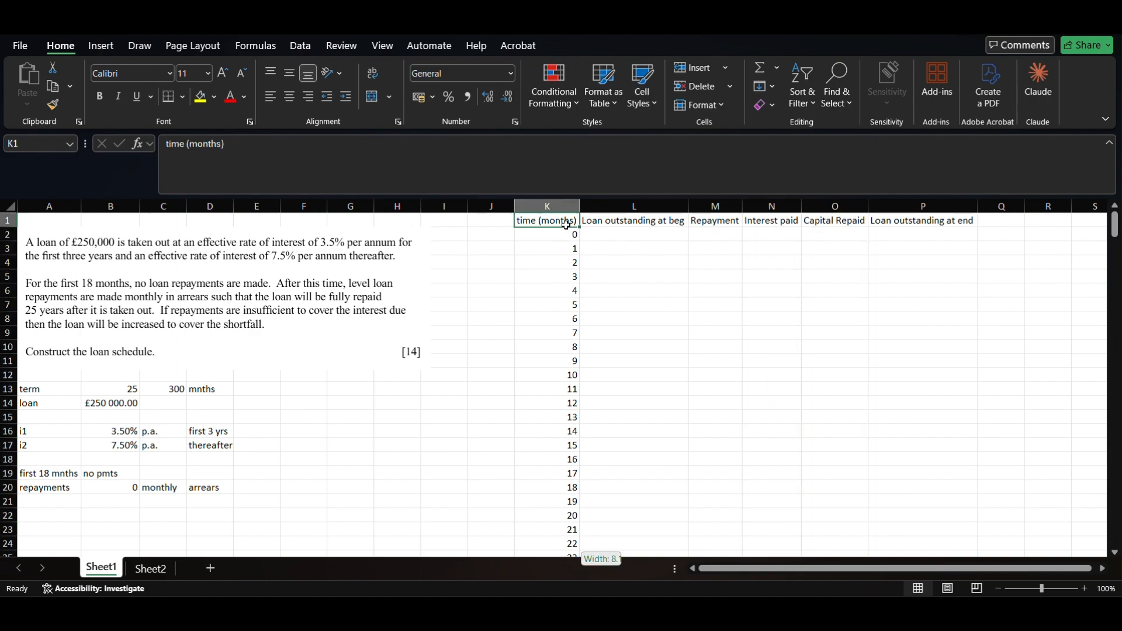
shift+double_click(570, 230)
scroll(621, 241, up, 20)
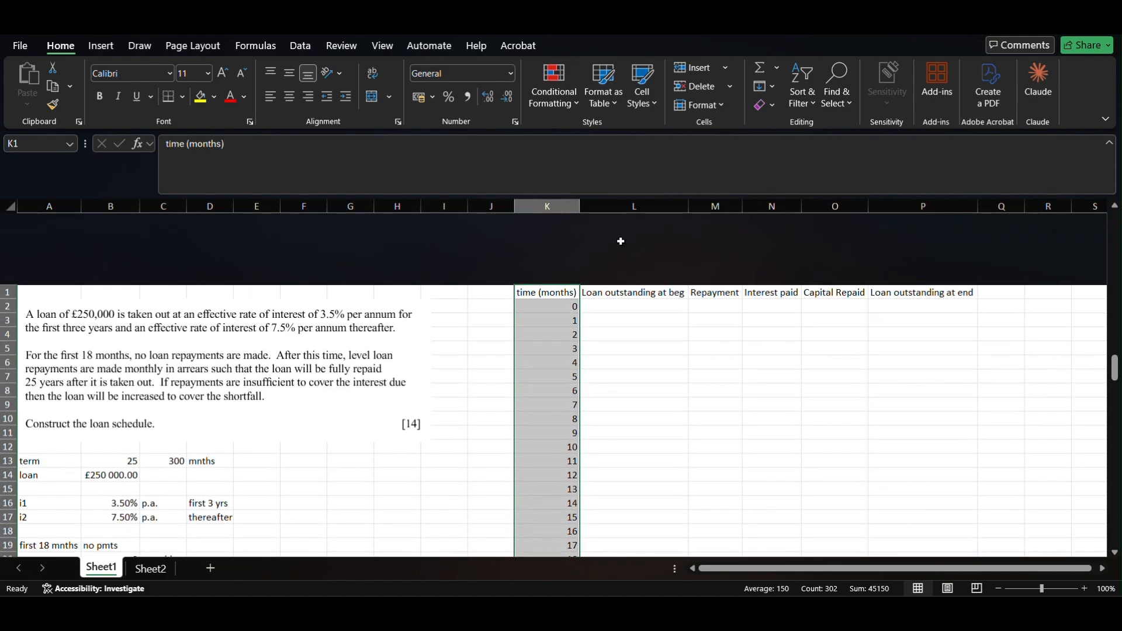
click(640, 220)
key(ctrl+shift+Down)
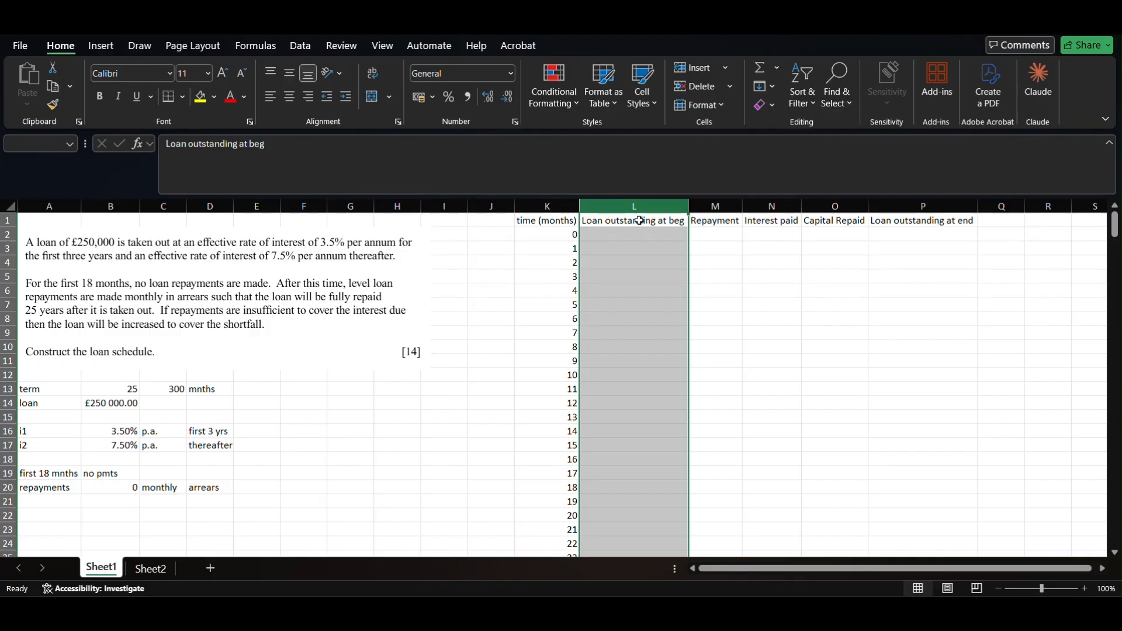
click(711, 207)
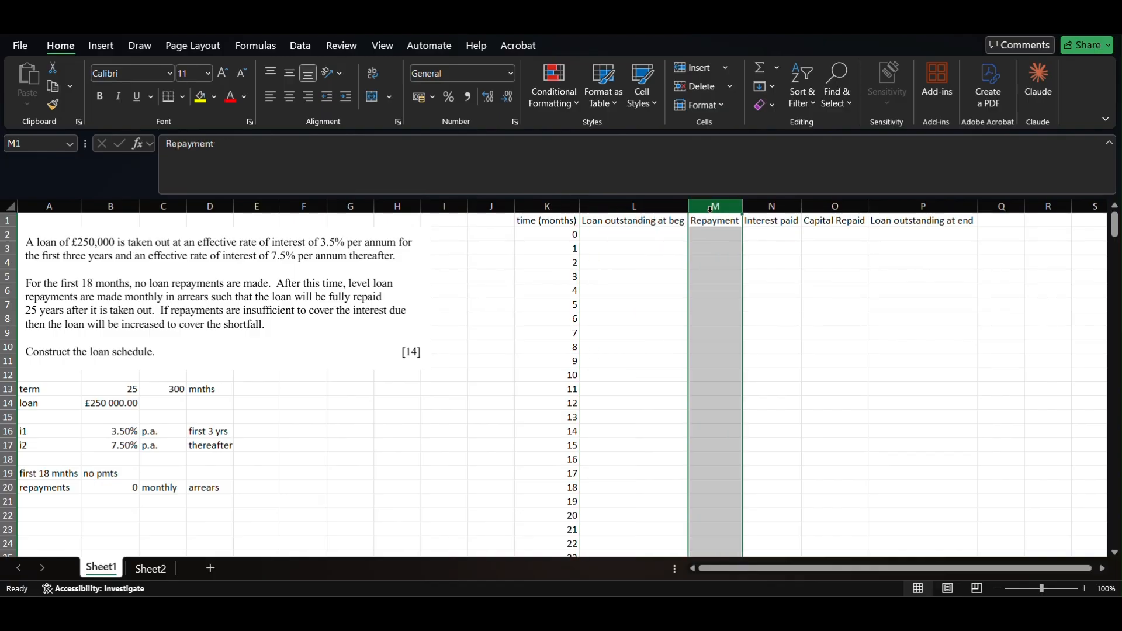
click(771, 207)
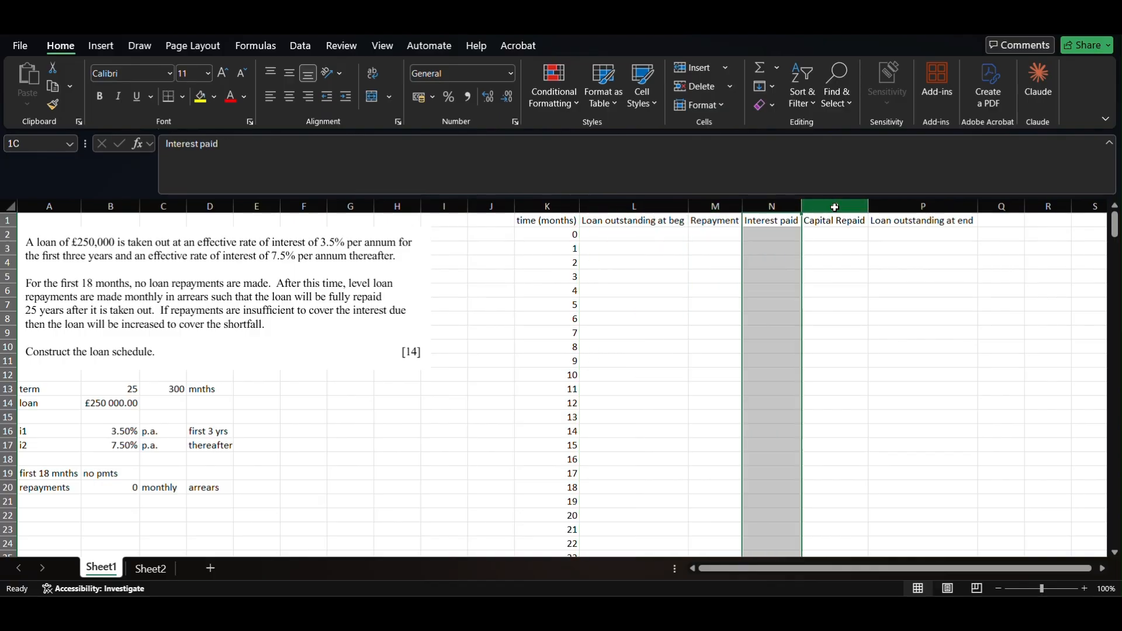
click(861, 206)
drag(861, 206, 892, 206)
click(893, 206)
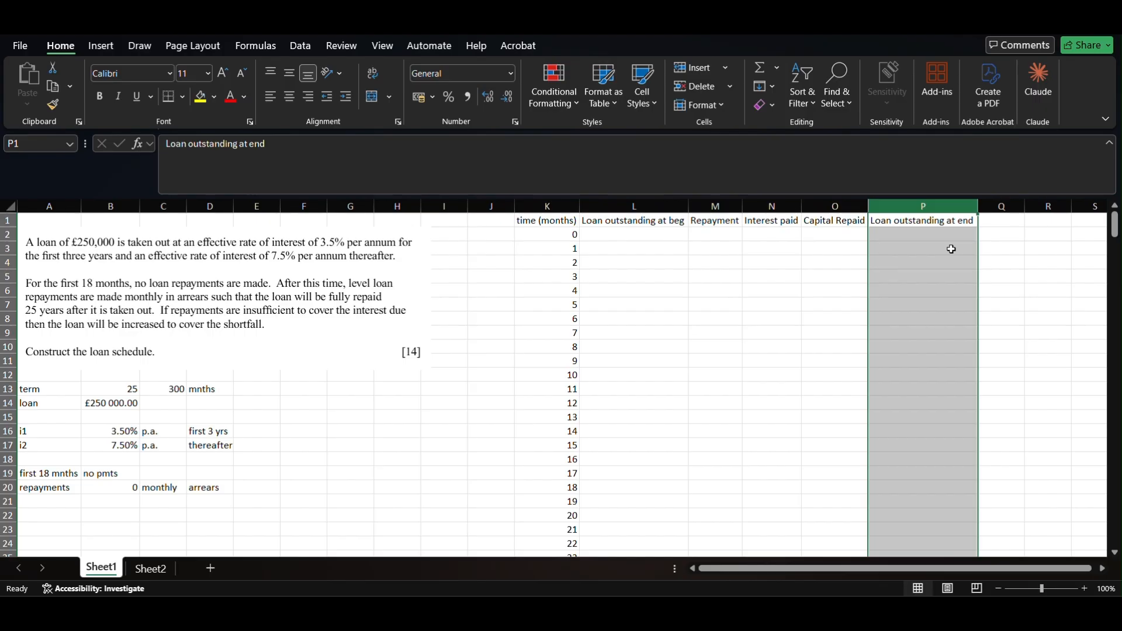
click(649, 240)
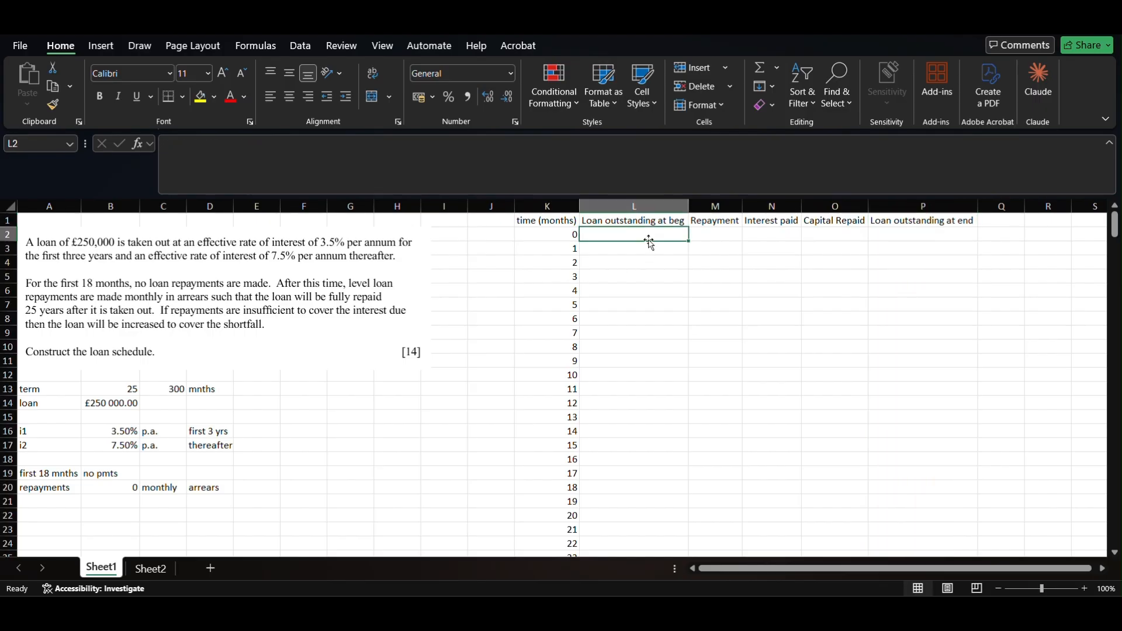
- Set L2 to =B14 so the opening balance shows £250 000.00
text(=)
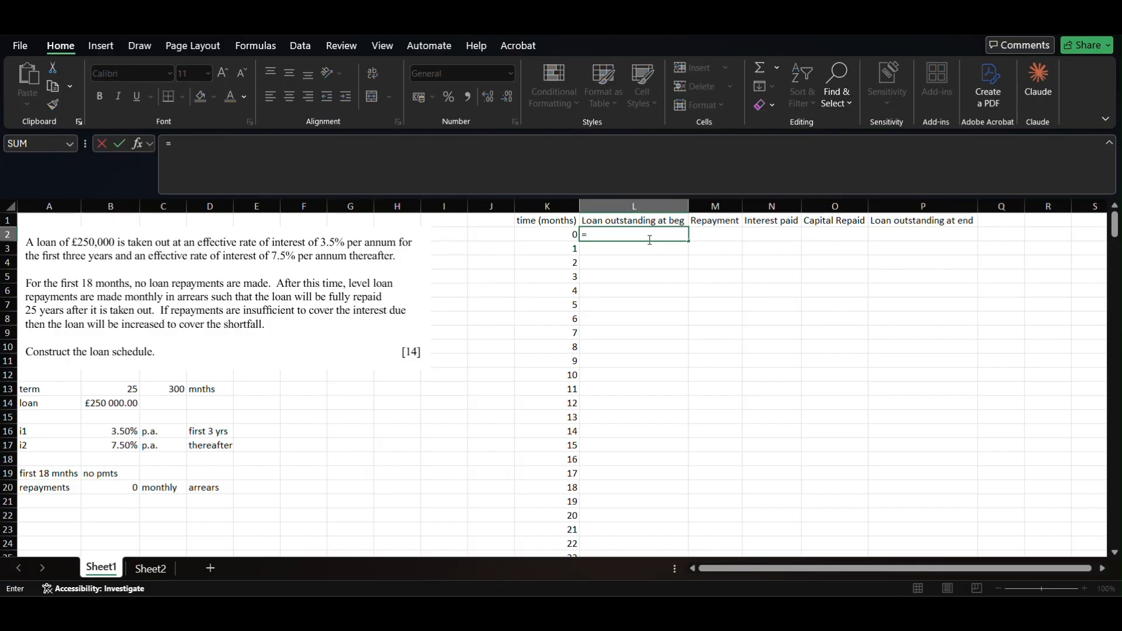
key(Down)
key(Down)
key(Down)
key(Down)
key(Down)
key(Down)
key(Down)
key(Down)
key(Down)
key(Down)
key(Down)
key(Down)
key(Down)
key(Left)
key(Left)
key(Left)
key(Left)
key(Left)
key(Left)
key(Up)
key(Left)
key(Left)
key(Left)
key(Left)
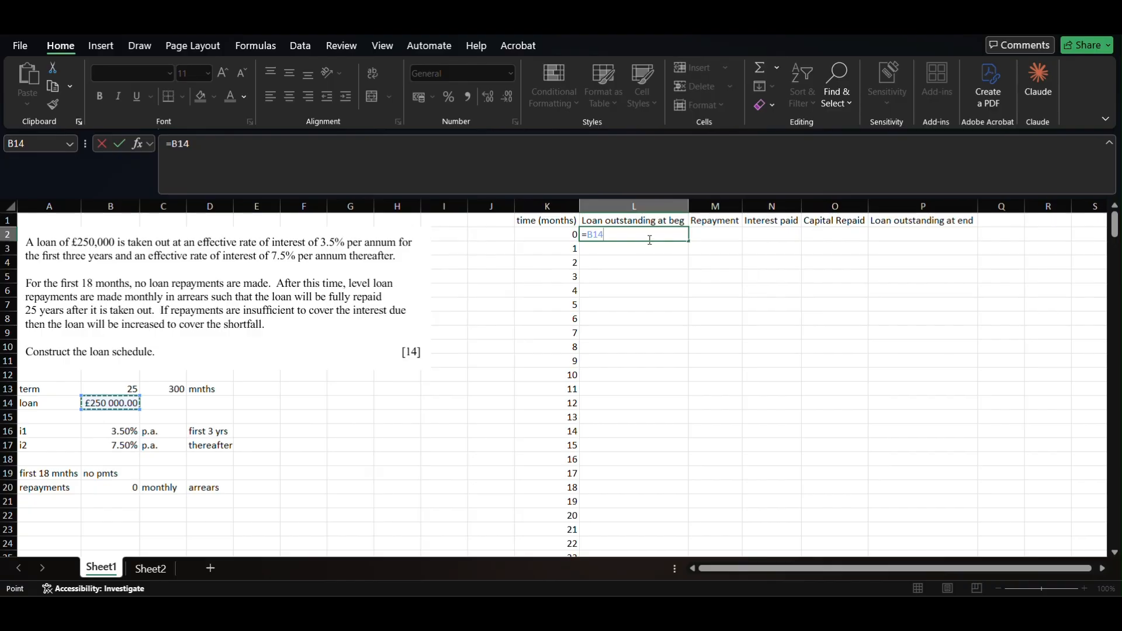
key(Return)
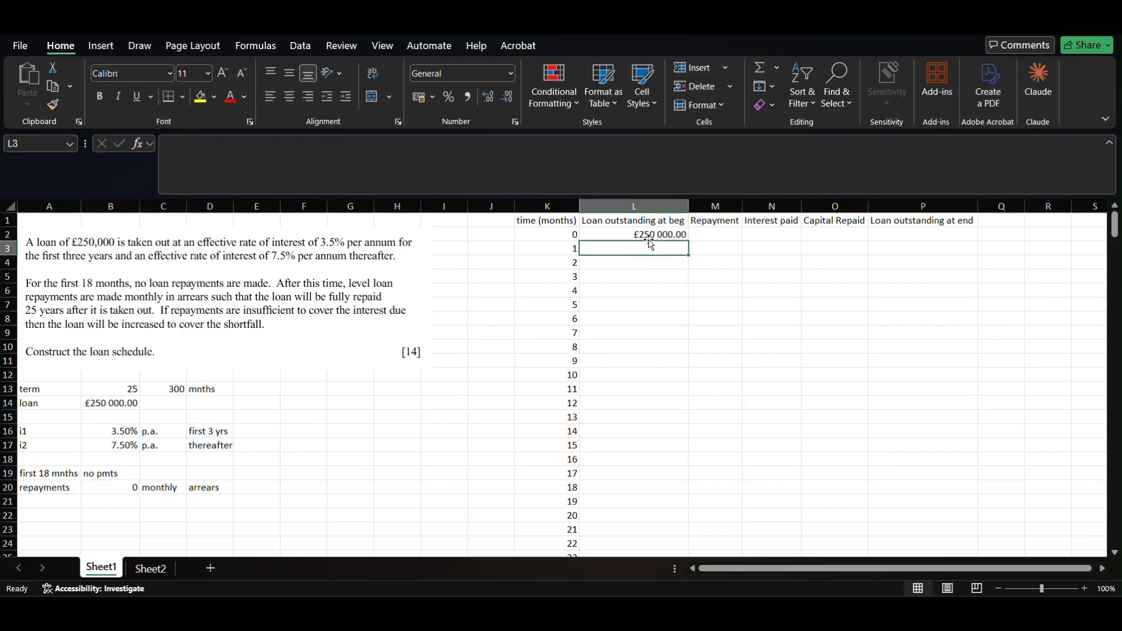
- Select the repayment cells M2:M20 covering the first 18 months
key(Right)
key(Up)
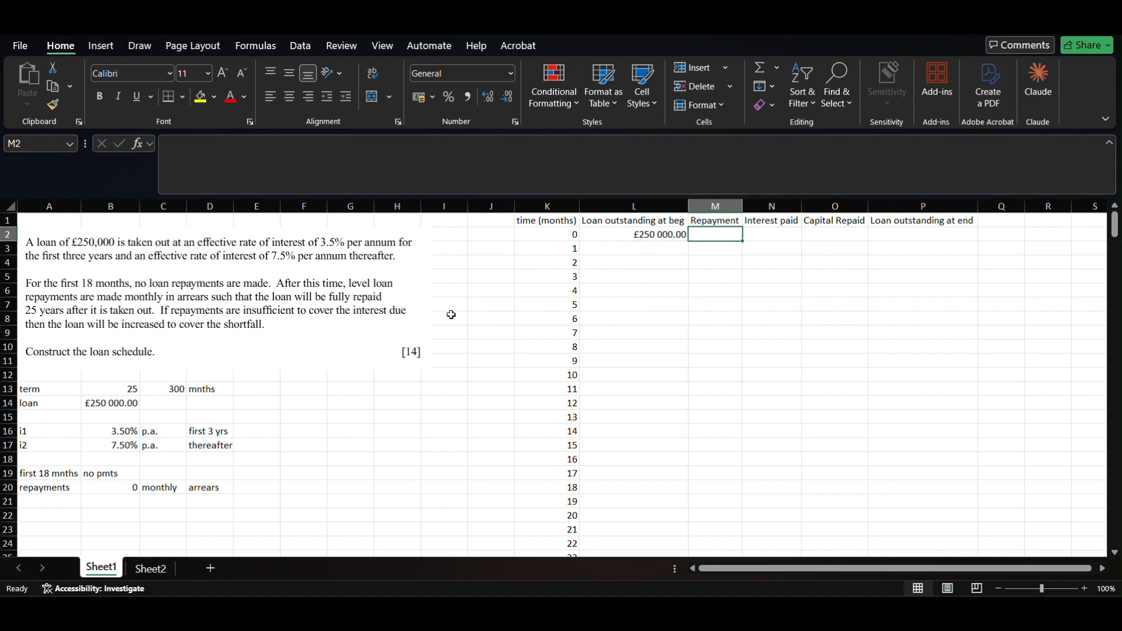
key(shift+Down)
key(shift+Down)
key(shift+Down)
key(shift+Down)
key(shift+Down)
key(shift+Down)
key(shift+Down)
key(shift+Down)
key(shift+Down)
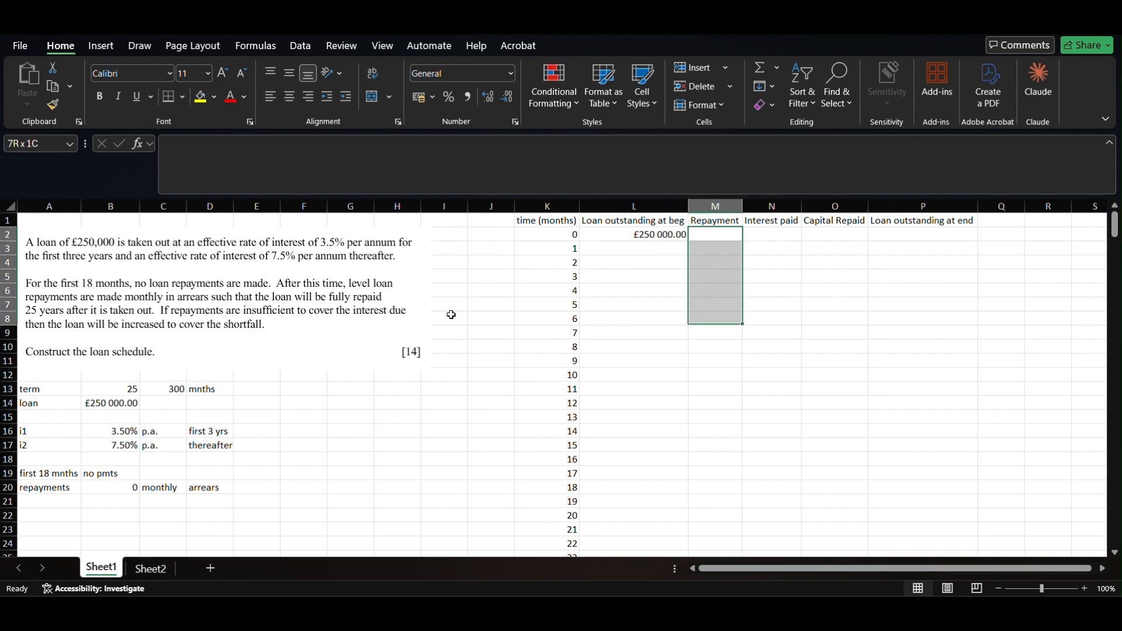
key(shift+Down)
key(shift+Down)
key(shift+Down)
key(shift+Down)
key(shift+Down)
key(shift+Down)
key(shift+Down)
key(shift+Up)
key(shift+Down)
key(shift+Up)
key(shift+Down)
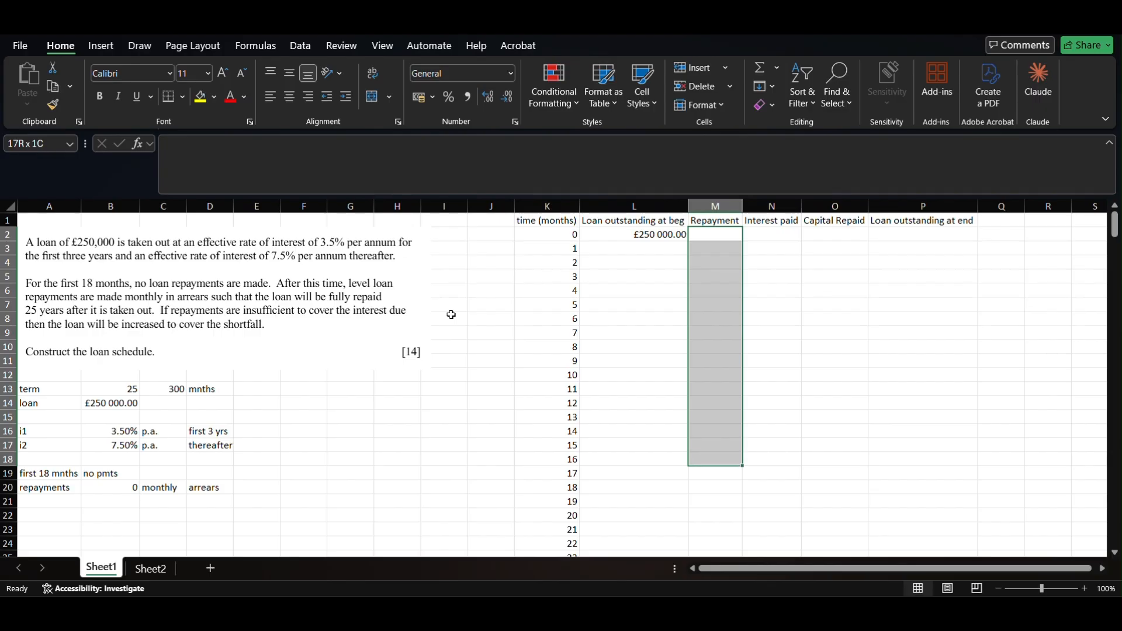
key(shift+Down)
key(shift+Down)
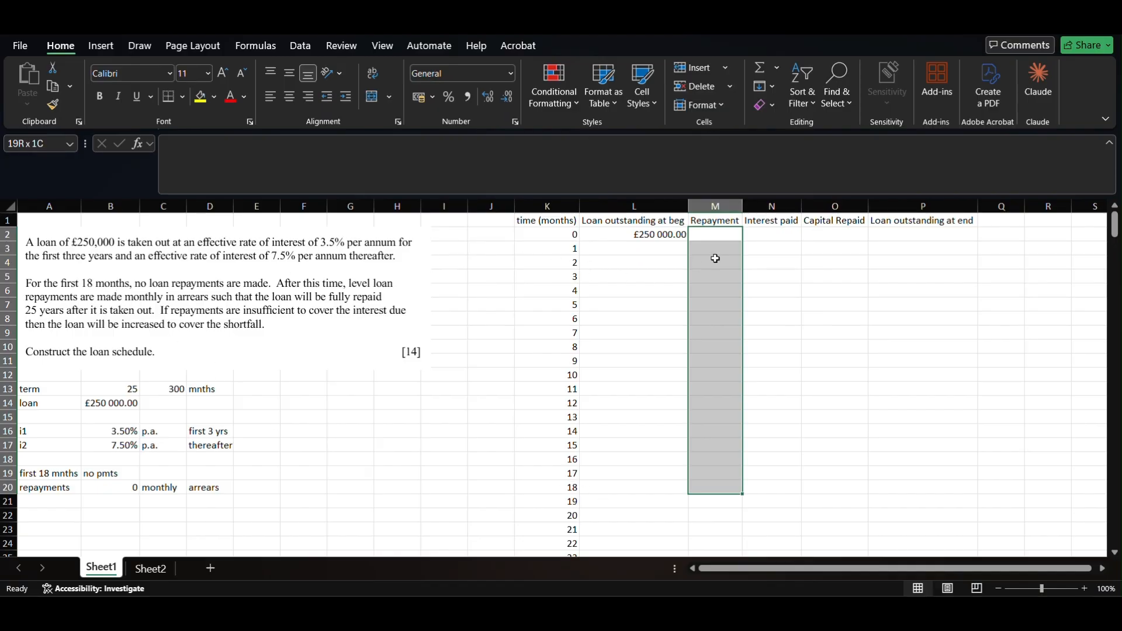
click(709, 235)
text(0)
key(Return)
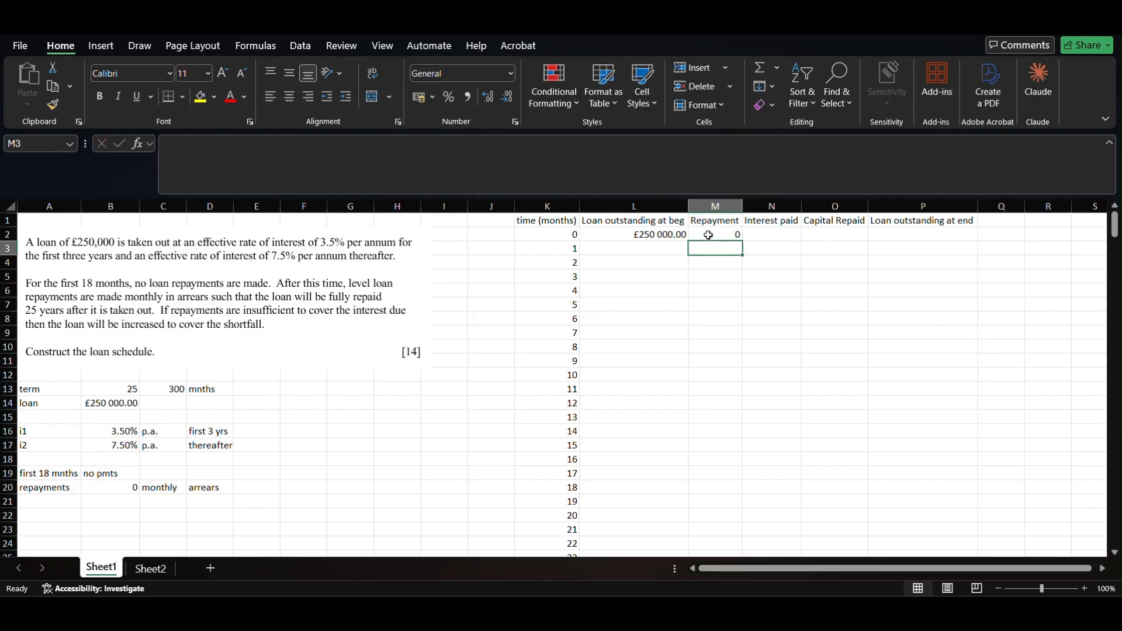
key(Up)
key(BackSpace)
key(Return)
click(708, 235)
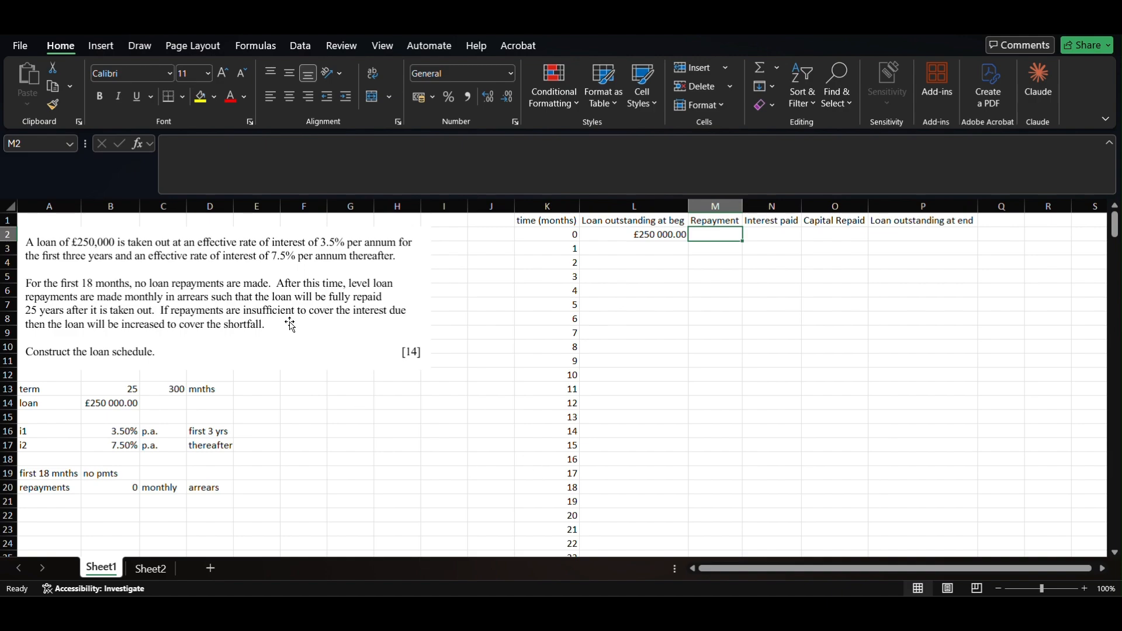
click(573, 502)
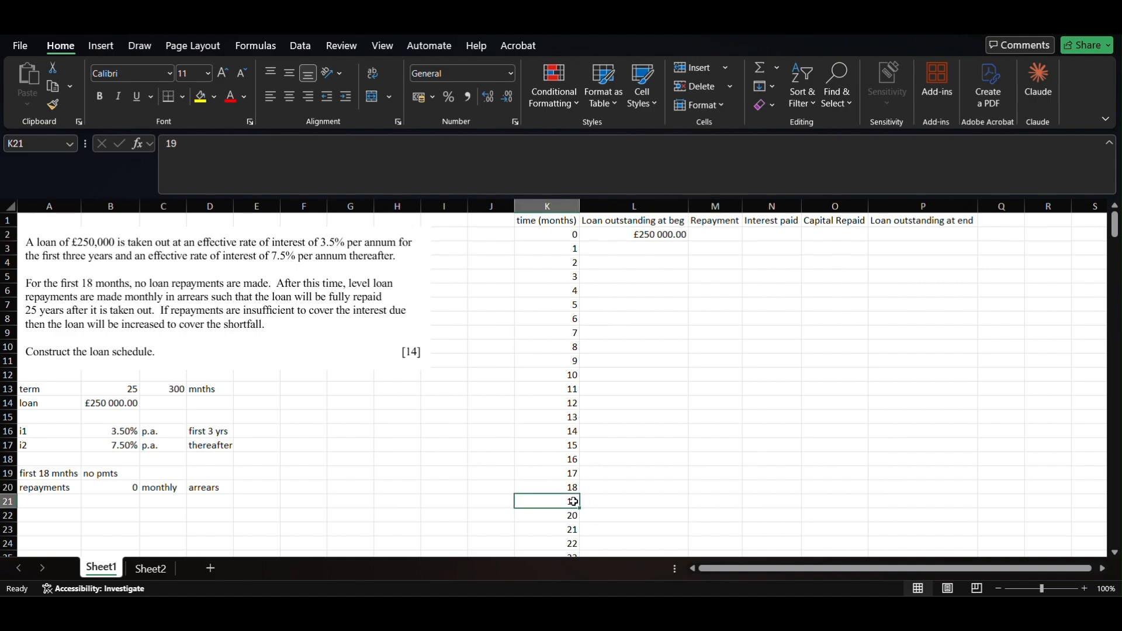
key(shift+Right)
key(shift+Right)
key(shift+Right)
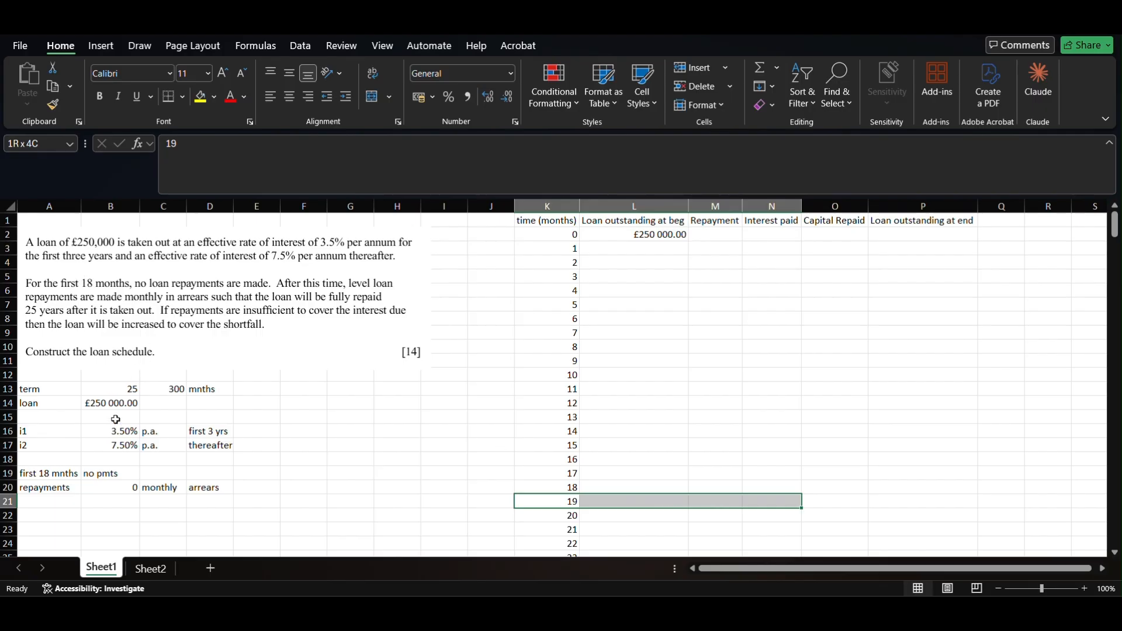
click(723, 235)
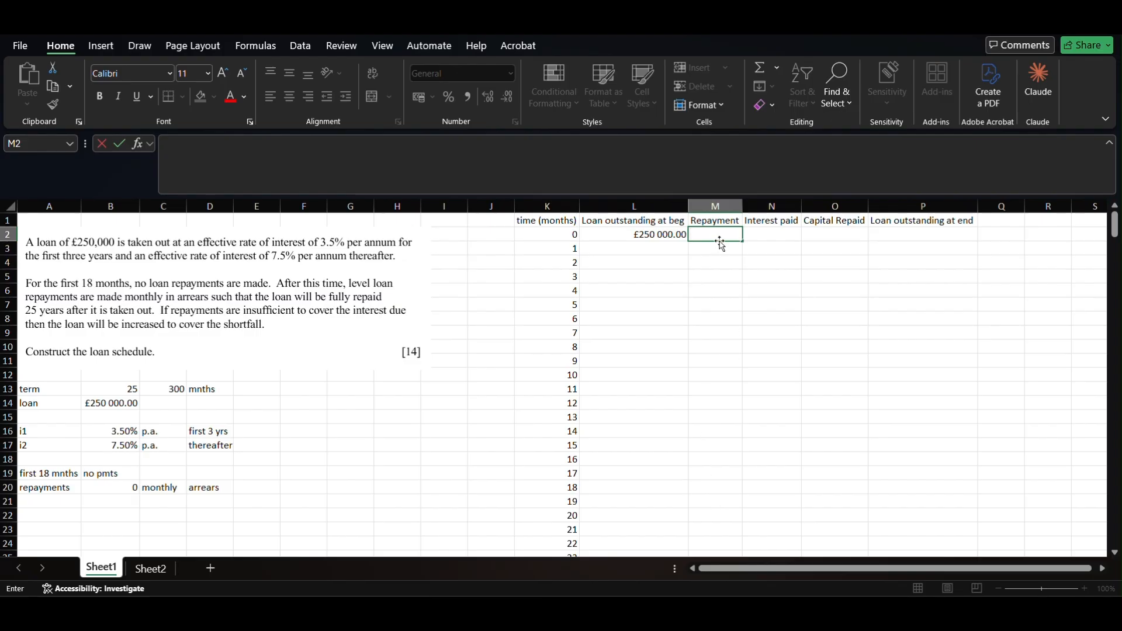
- Enter =IF(K2<19,"",$B$20) in M2 as the repayment formula
text(=)
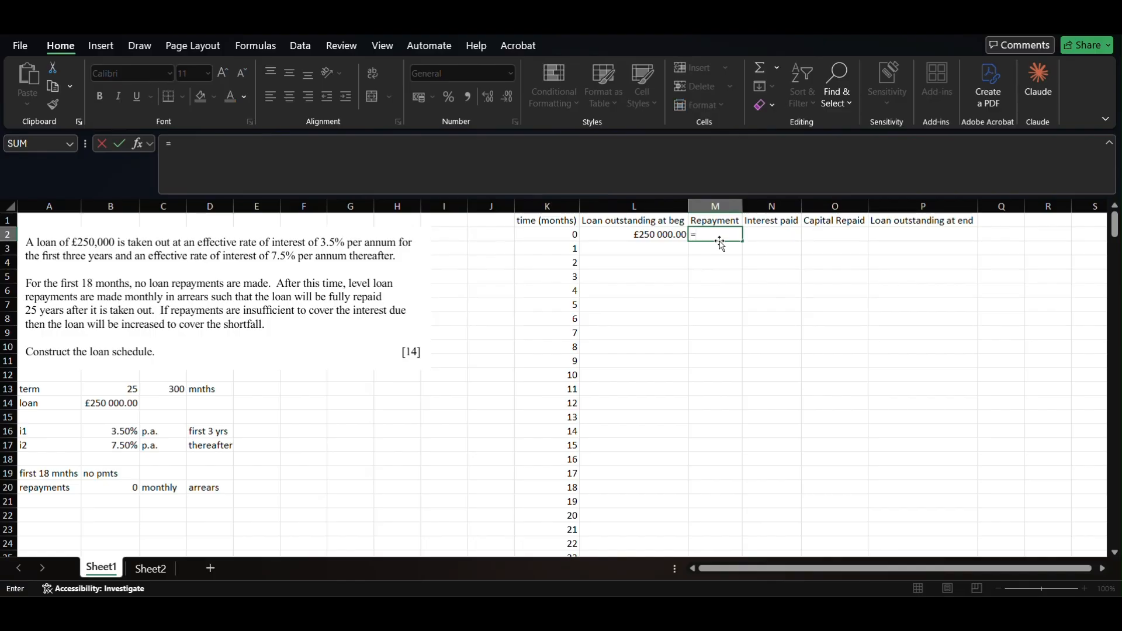
text(if()
key(Left)
key(Left)
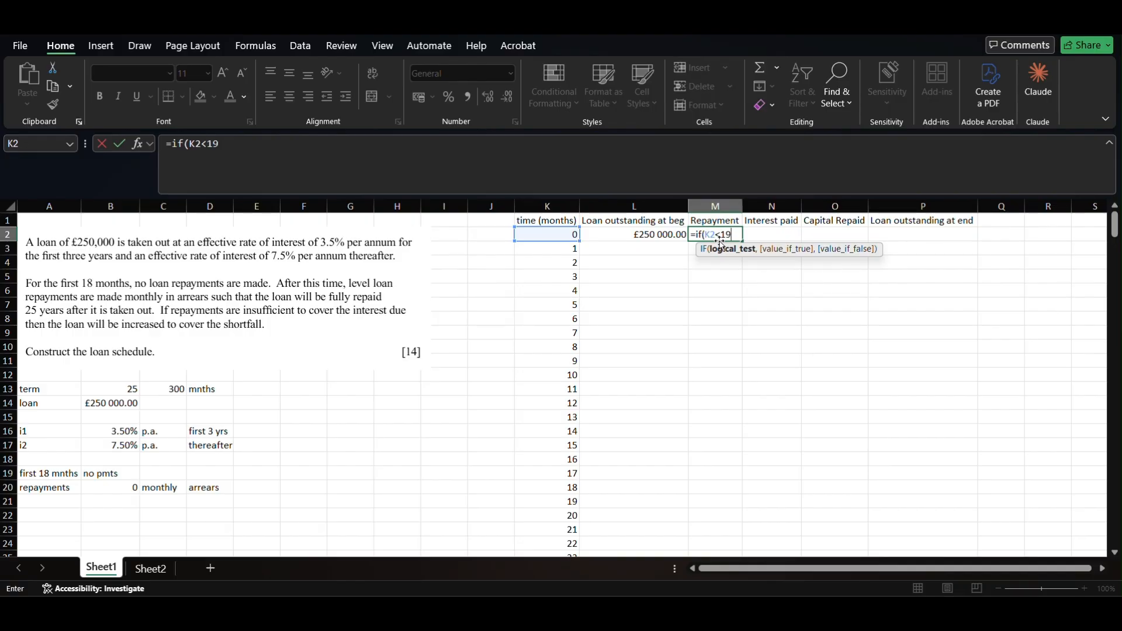
text(,)
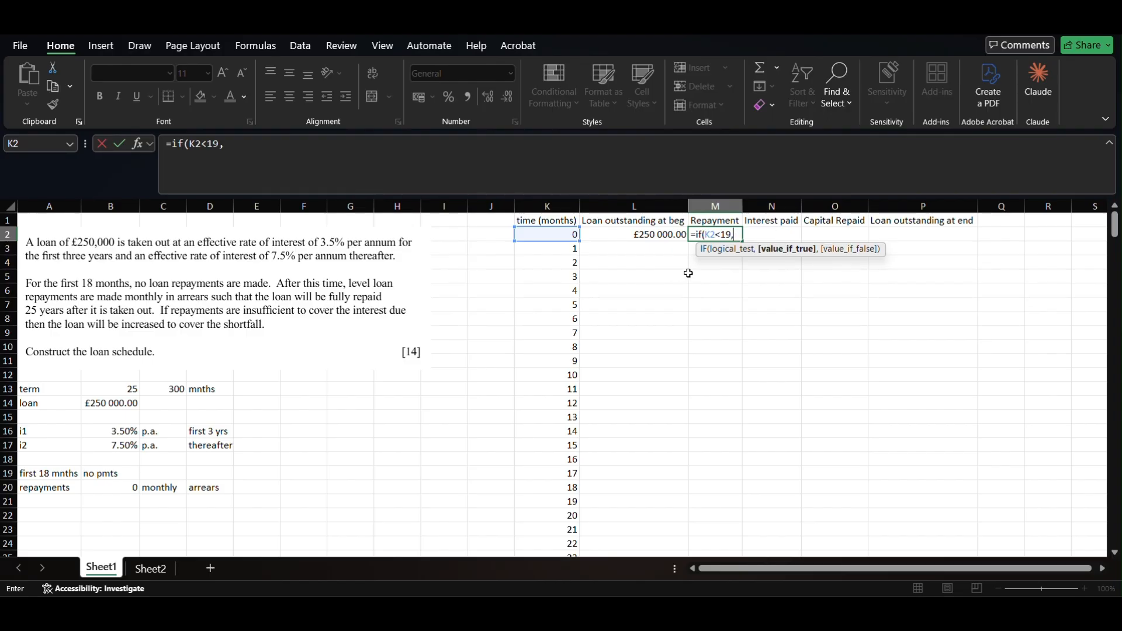
text("",)
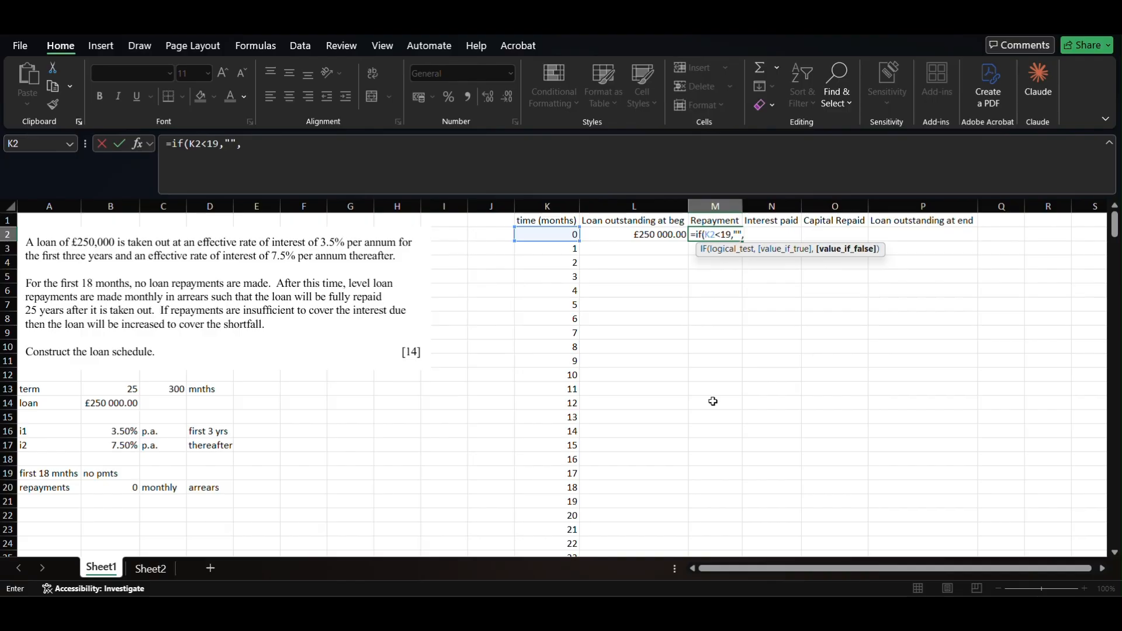
click(117, 486)
key(F4)
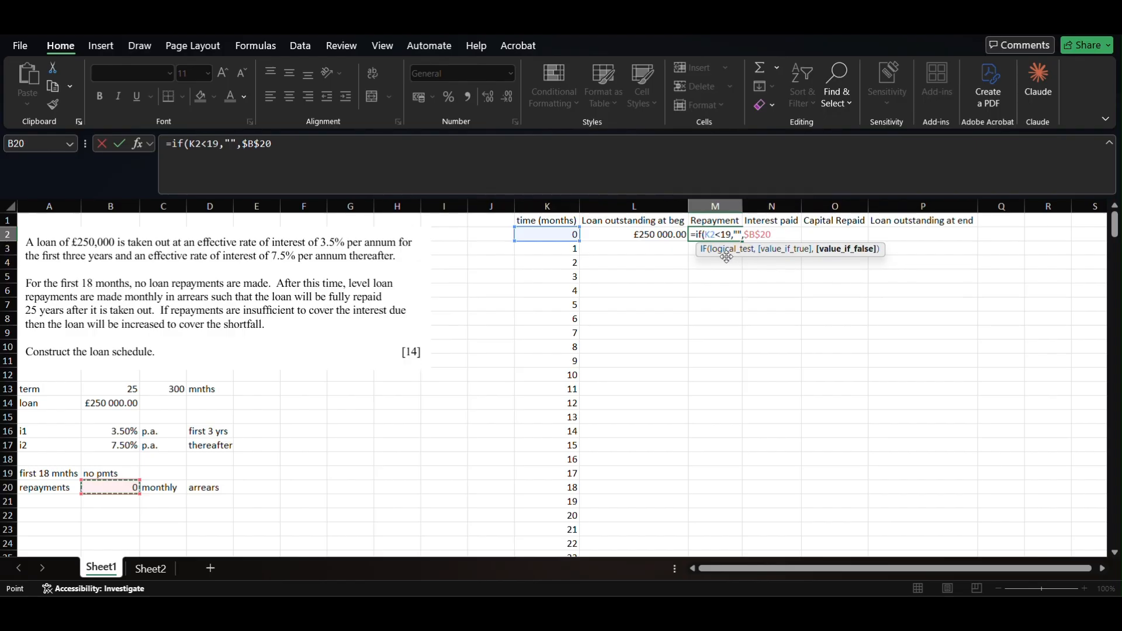
text())
click(712, 236)
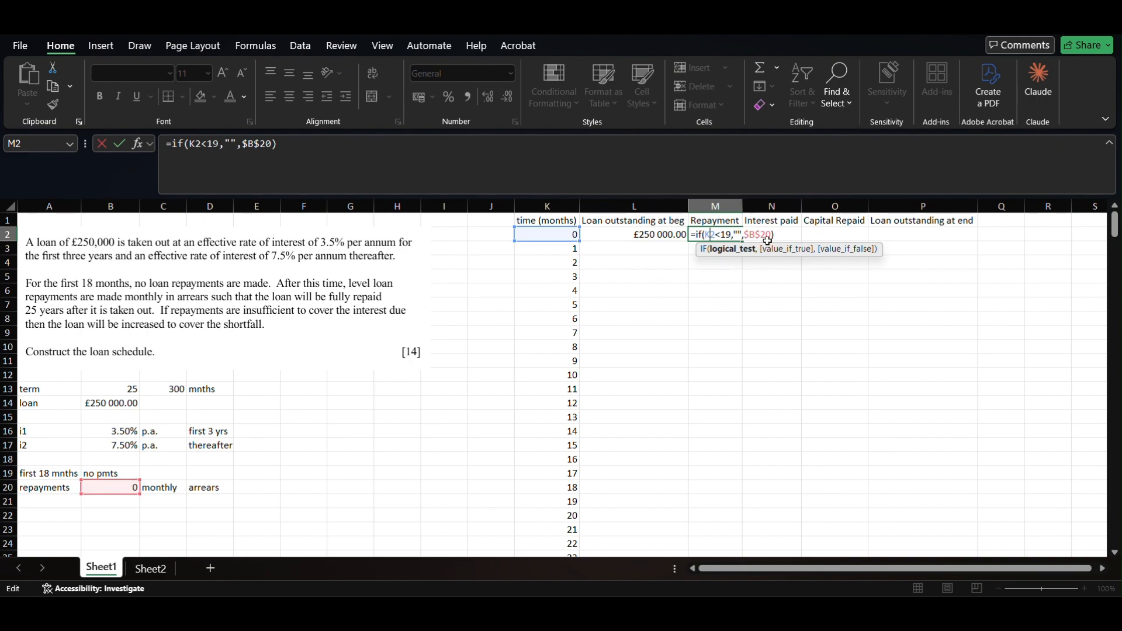
key(Return)
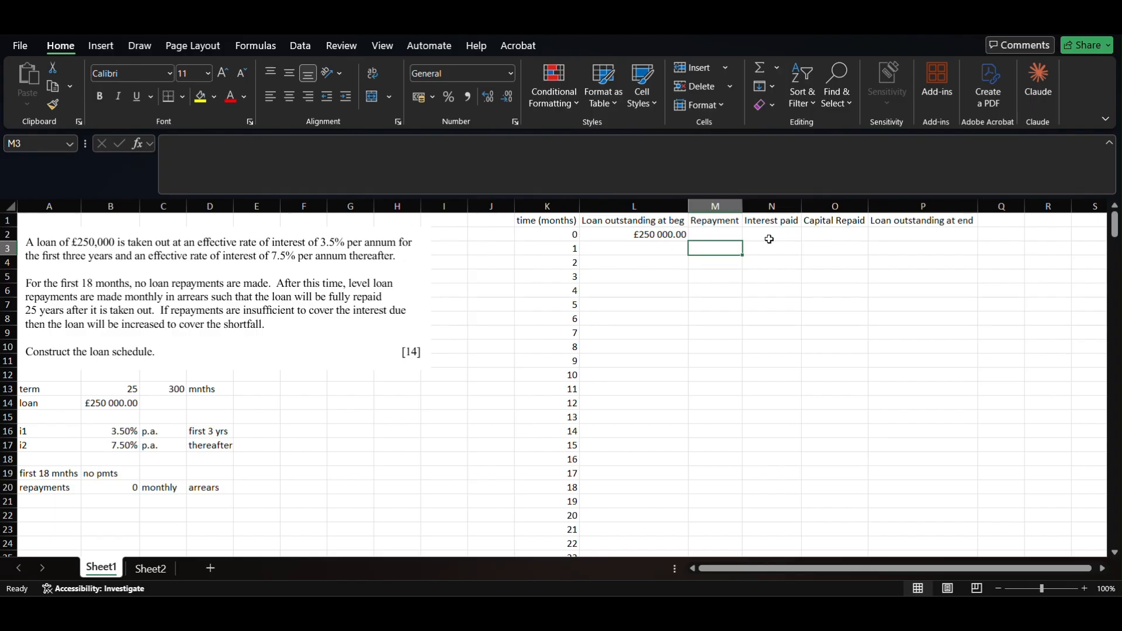
- Fill the M2 repayment formula down the whole Repayment column
click(734, 236)
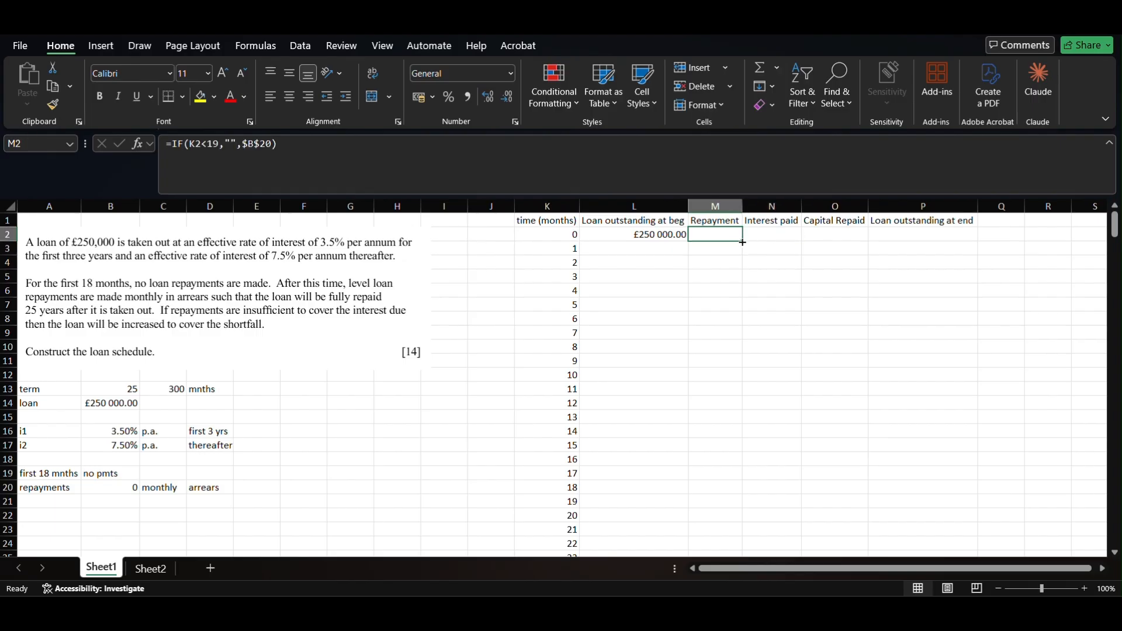
double_click(742, 242)
scroll(734, 489, down, 4)
scroll(734, 475, up, 4)
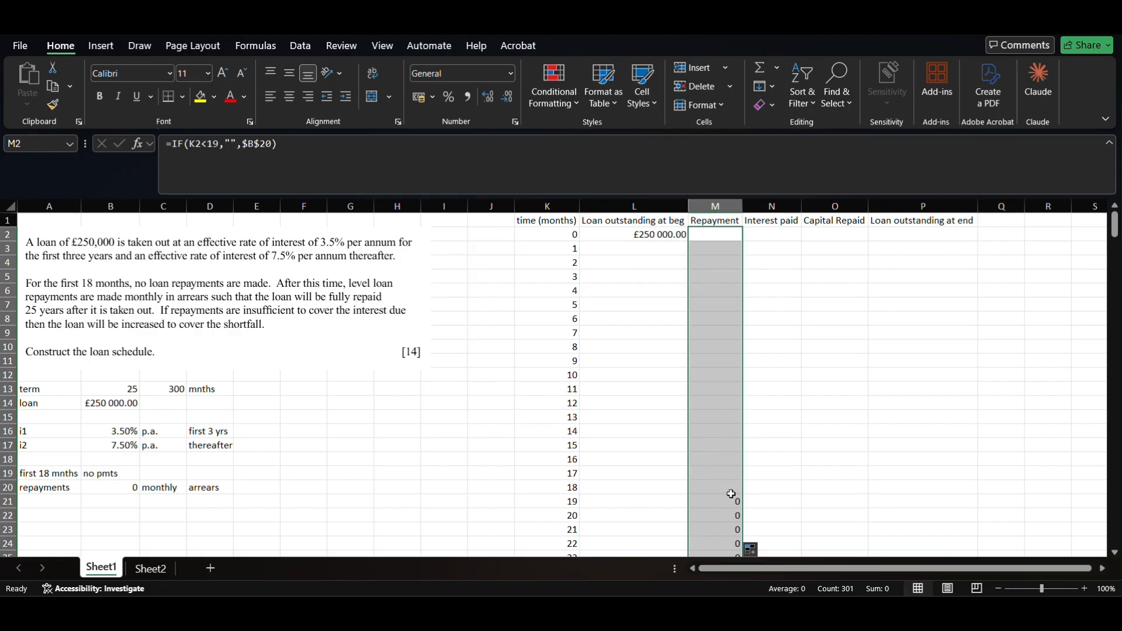
- Label cell A22 as i1(monthly) below the assumptions
click(774, 234)
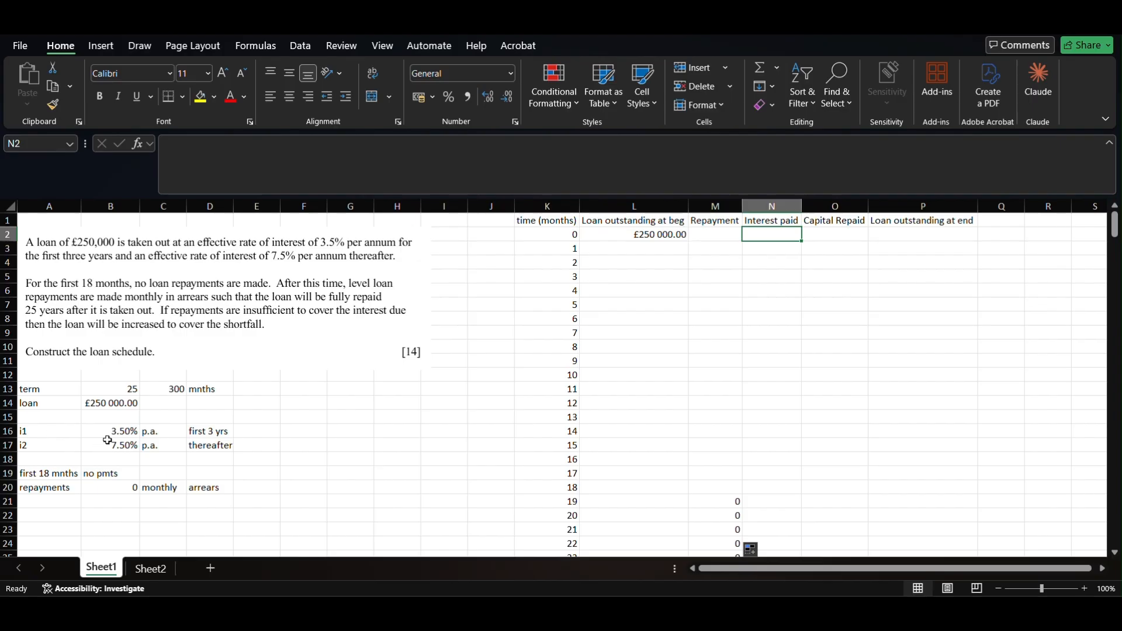
drag(35, 475, 197, 490)
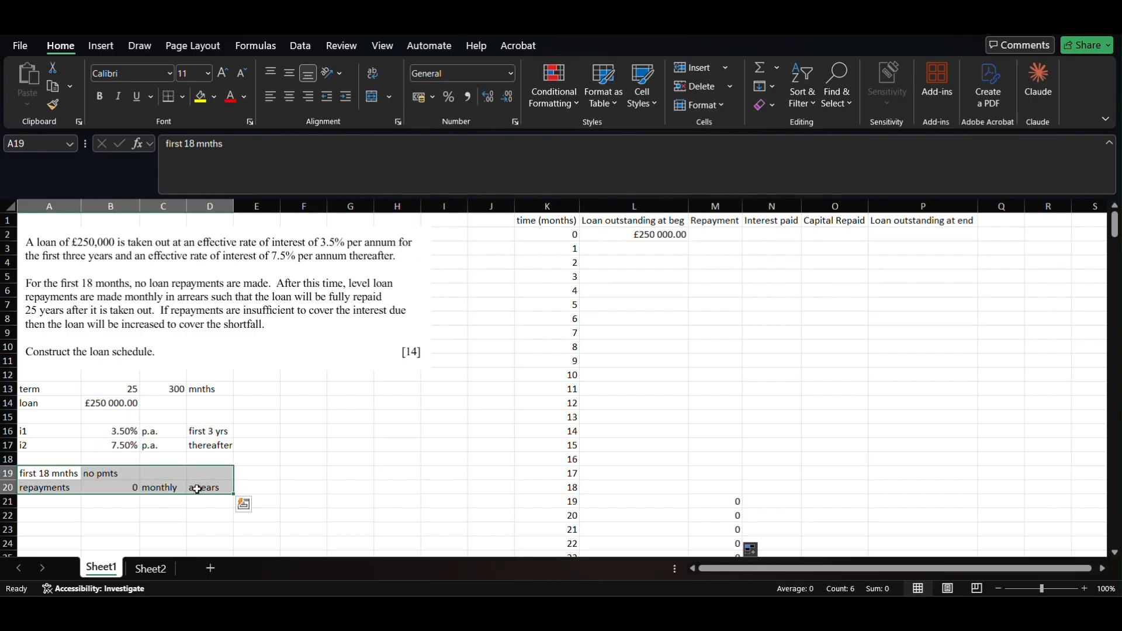
click(61, 514)
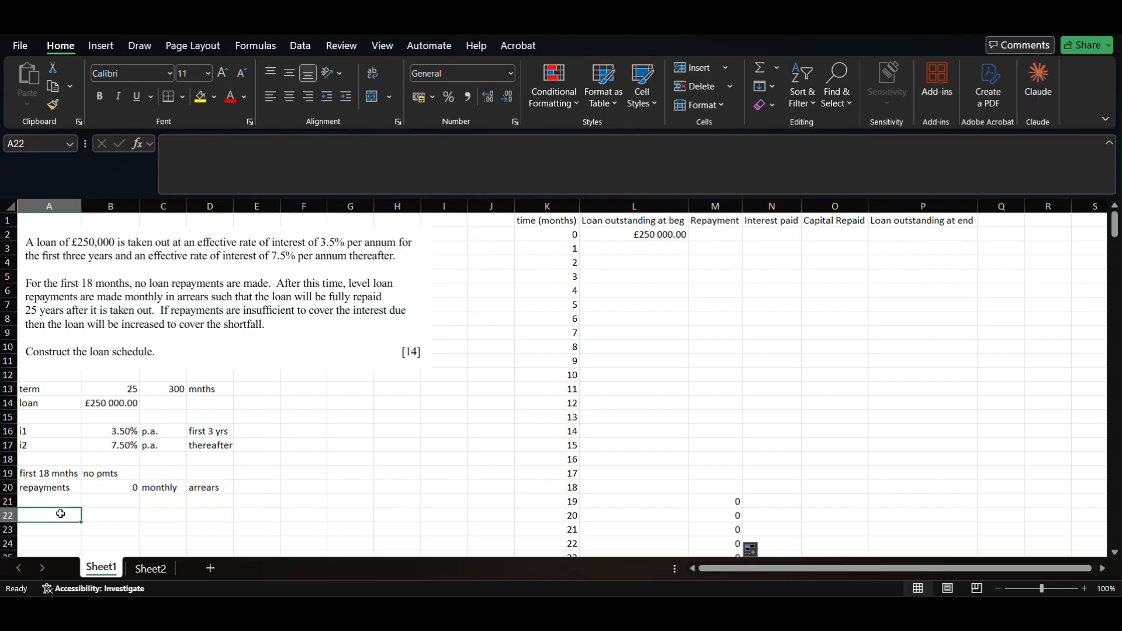
text(i1)
key(Return)
click(61, 514)
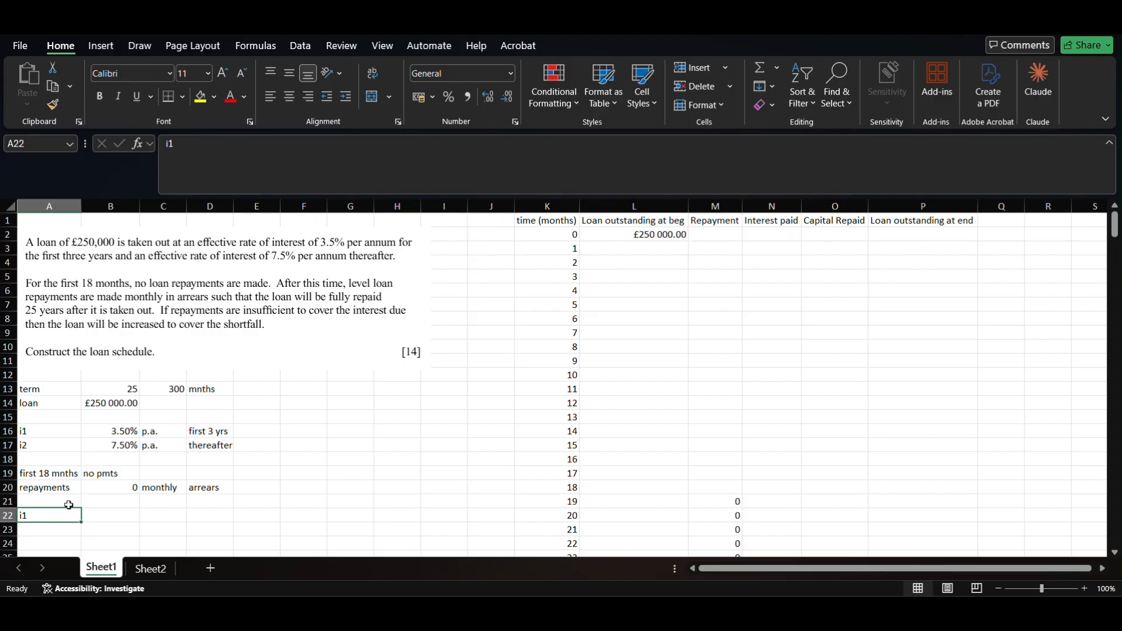
click(209, 147)
text((monthly)
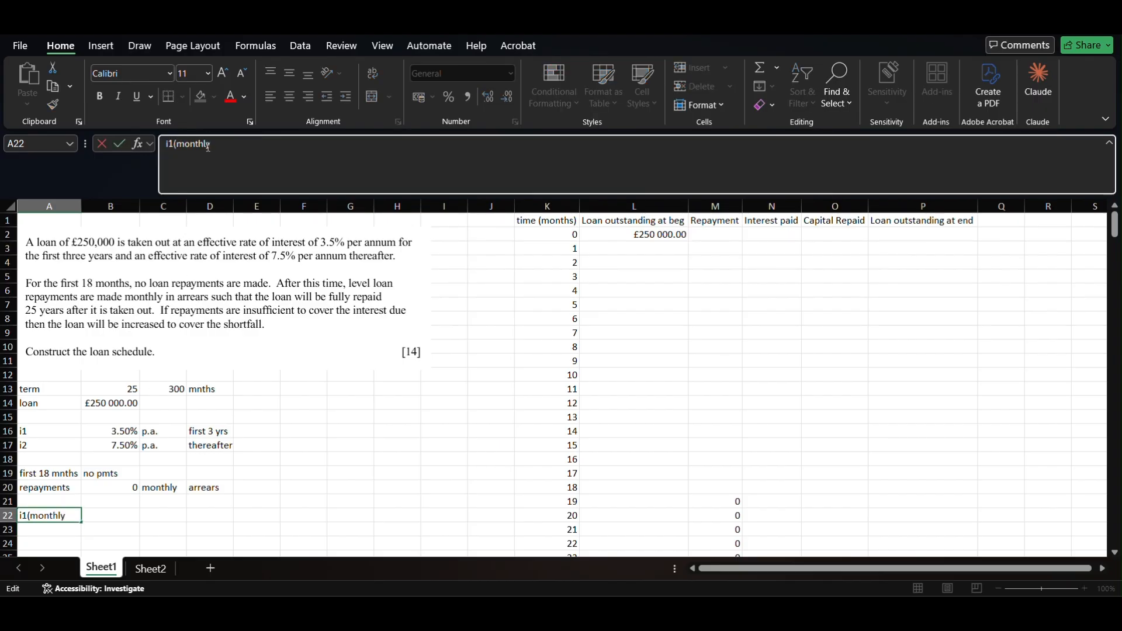
text())
key(Return)
- Enter =(1+B16)^(1/12)-1 in B22, giving monthly rate 0.0028709
key(Right)
key(Up)
text(=)
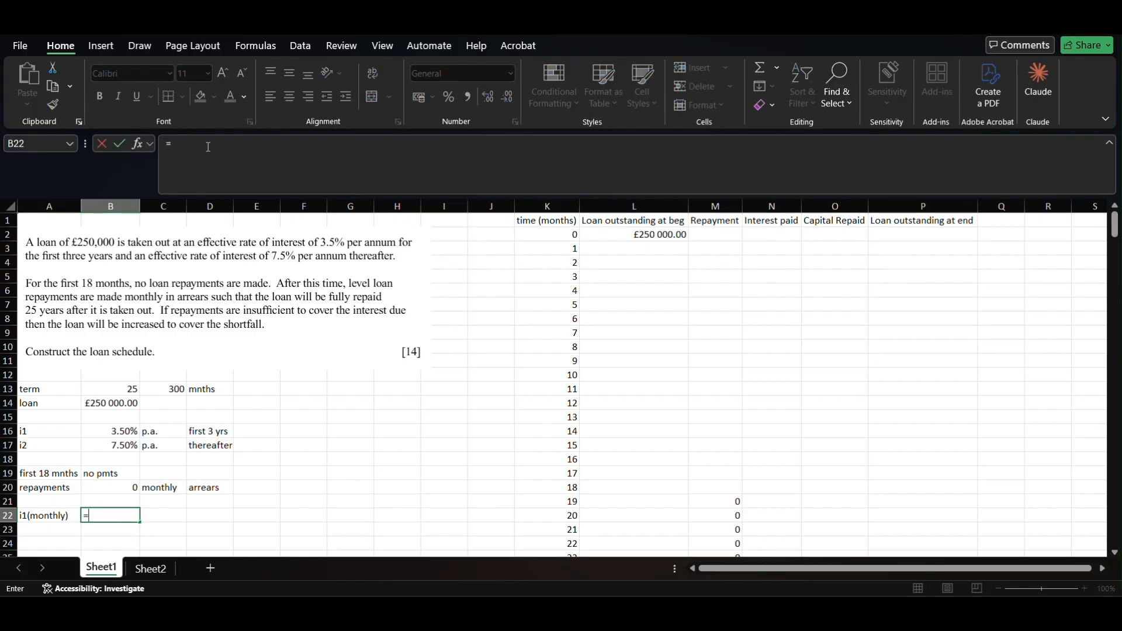
text((1+)
key(Up)
key(Up)
key(Up)
key(Up)
key(Up)
key(Up)
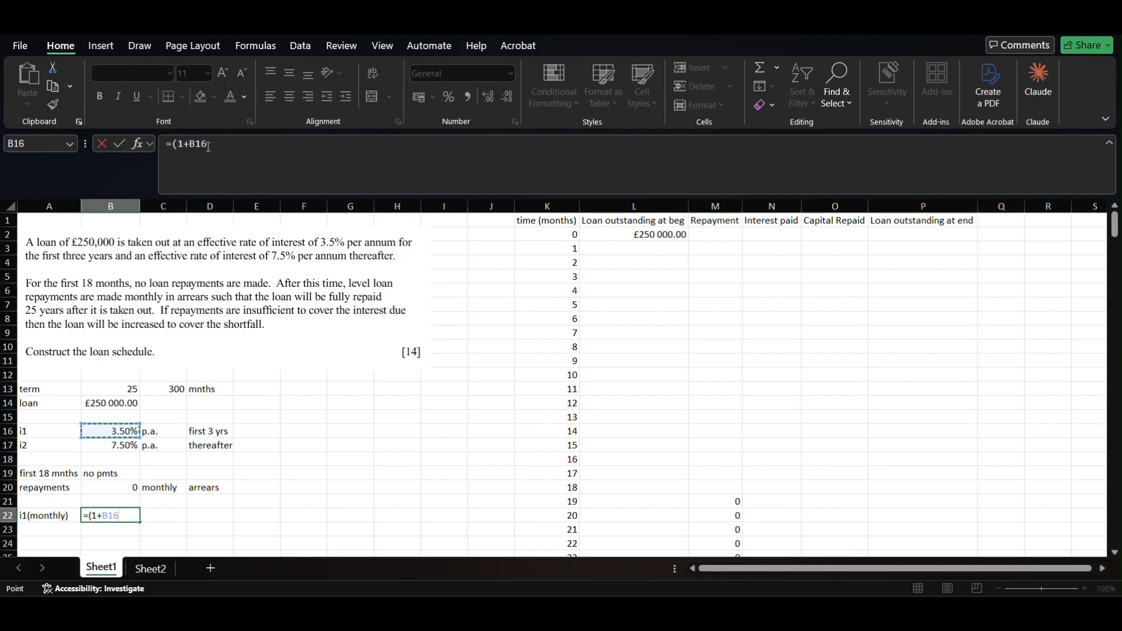
text()^(1/12)
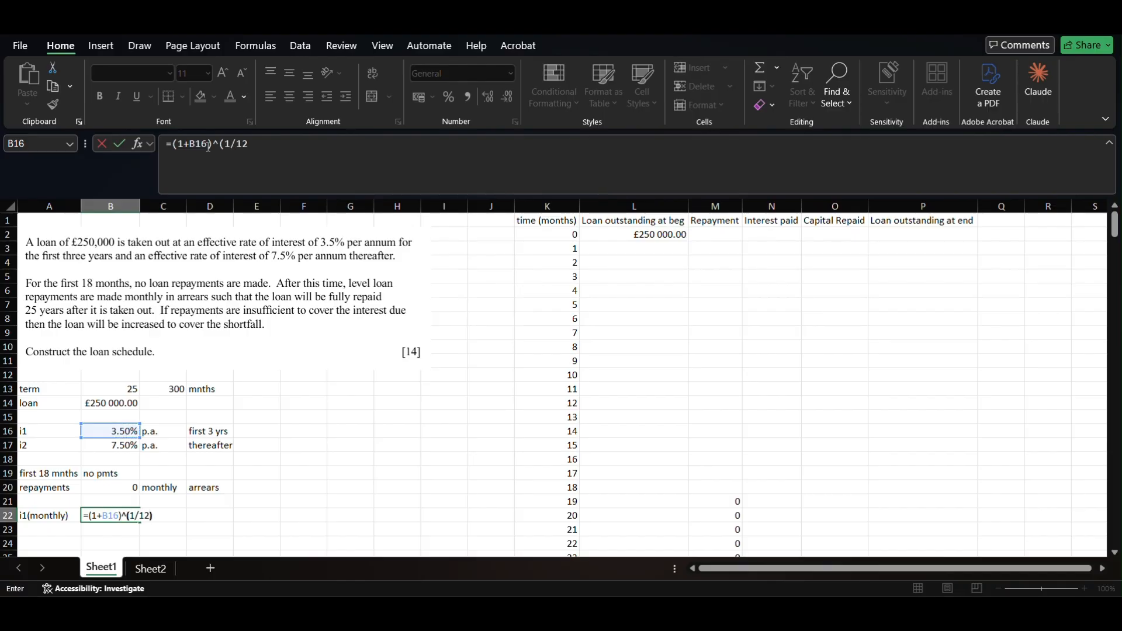
text() - 1)
key(Return)
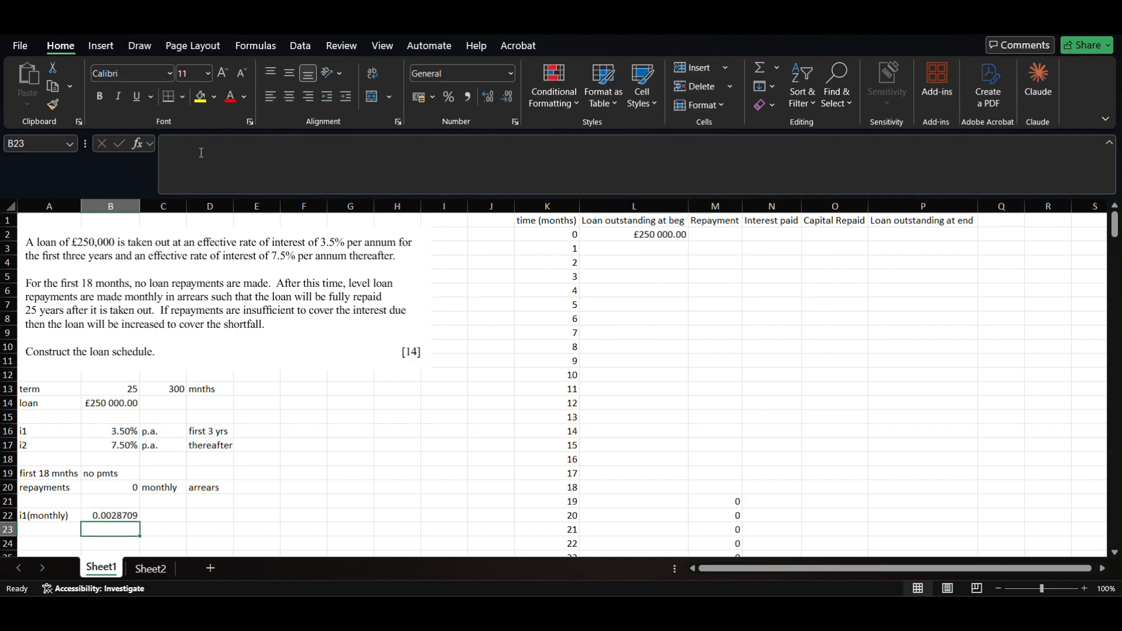
- Add label i2(monthly) in A23 with =(1+B17)^(1/12)-1, giving 0.00604492
click(57, 531)
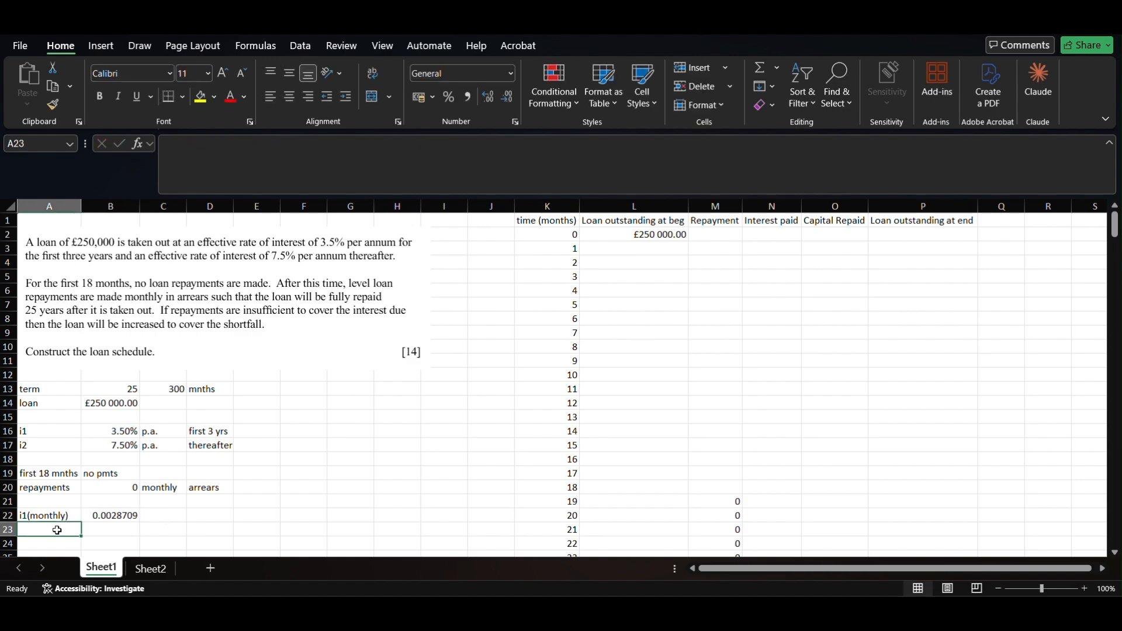
text(i2(monthly)
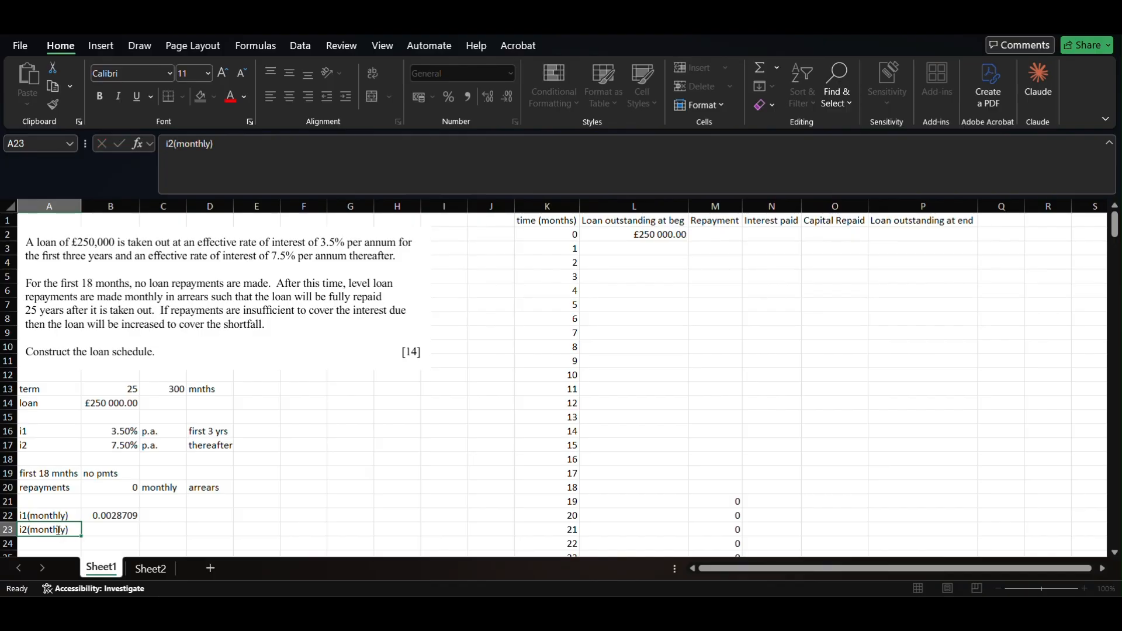
key(Tab)
text(=(1+)
key(Up)
key(Up)
key(Up)
key(Up)
key(Up)
key(Up)
text()^(1/)
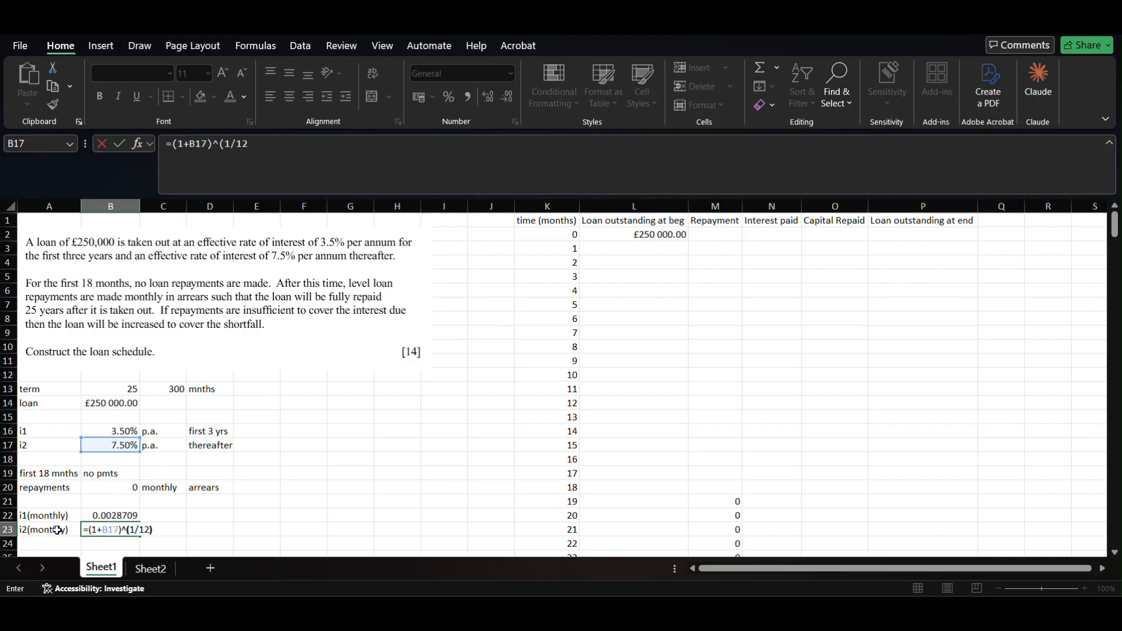
text(12) - 1)
key(Return)
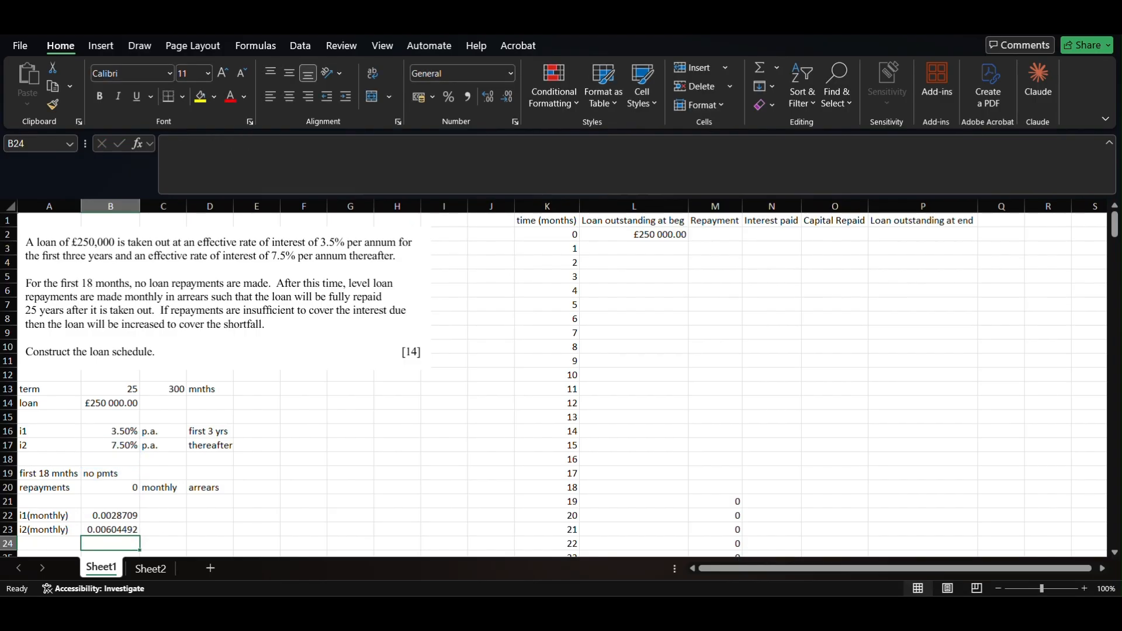
click(778, 236)
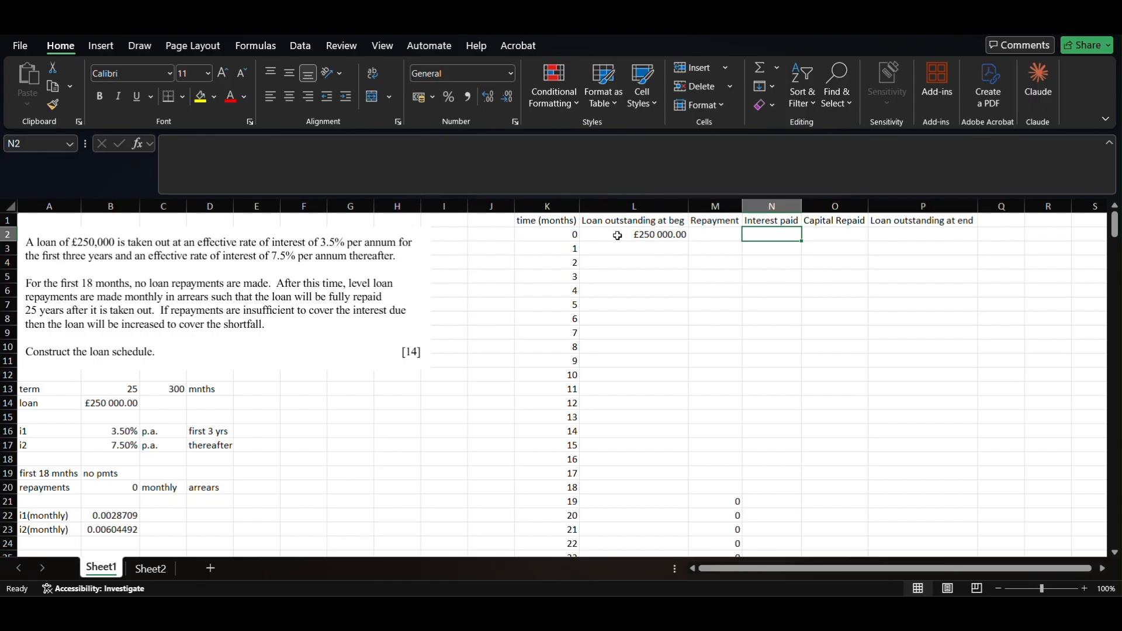
- Start an interest formula =L2* in N2, then abandon it
text(=)
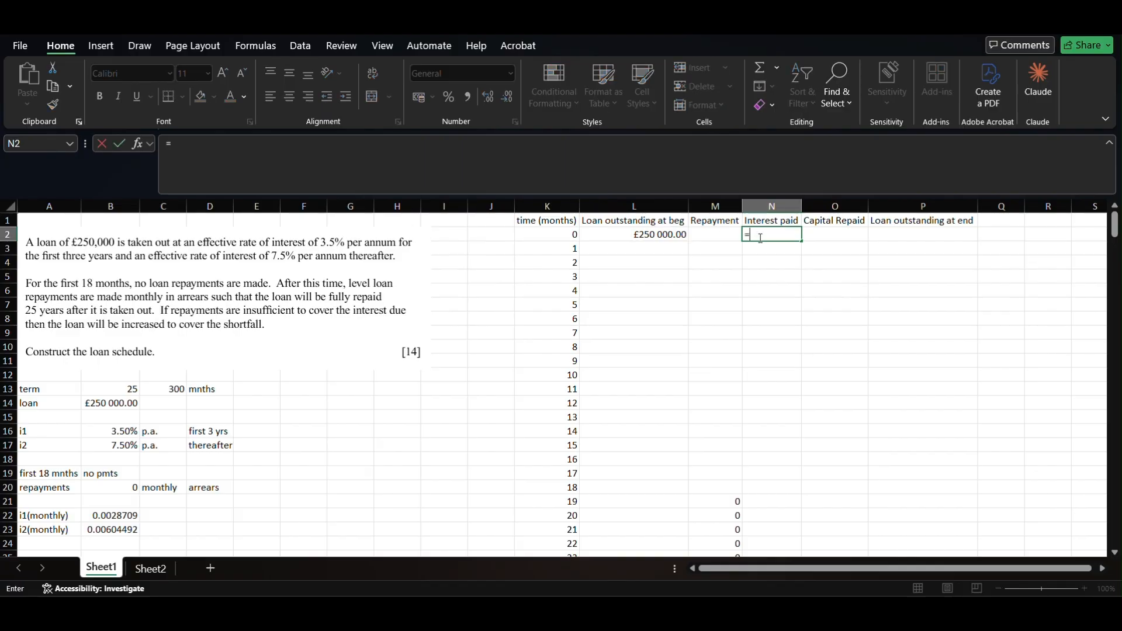
key(Left)
key(Left)
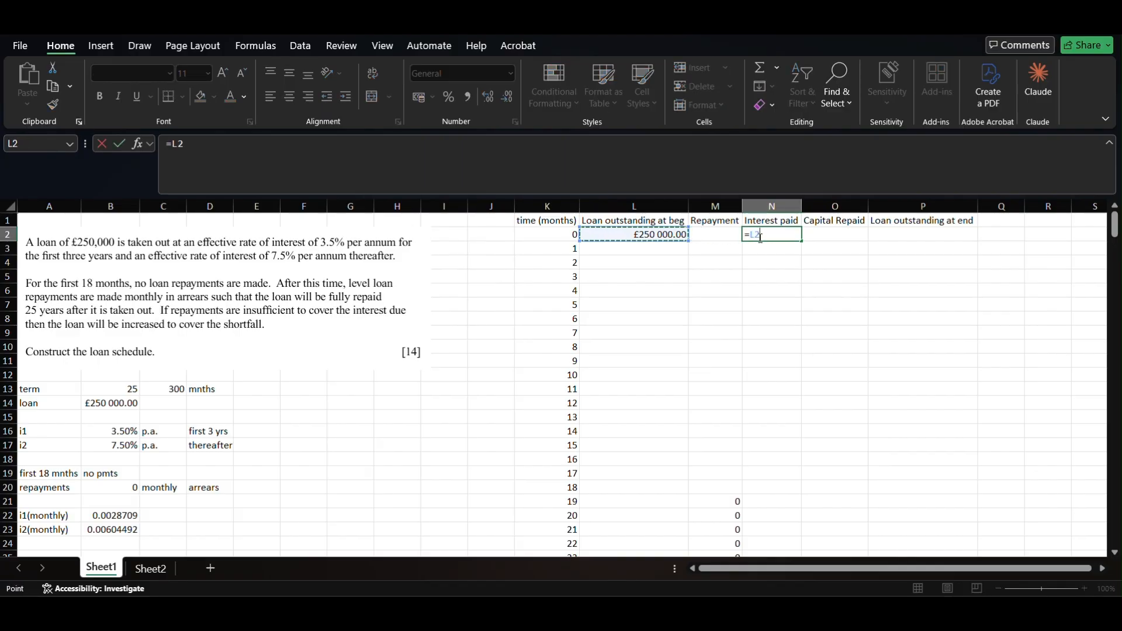
text(*)
key(BackSpace)
key(BackSpace)
key(BackSpace)
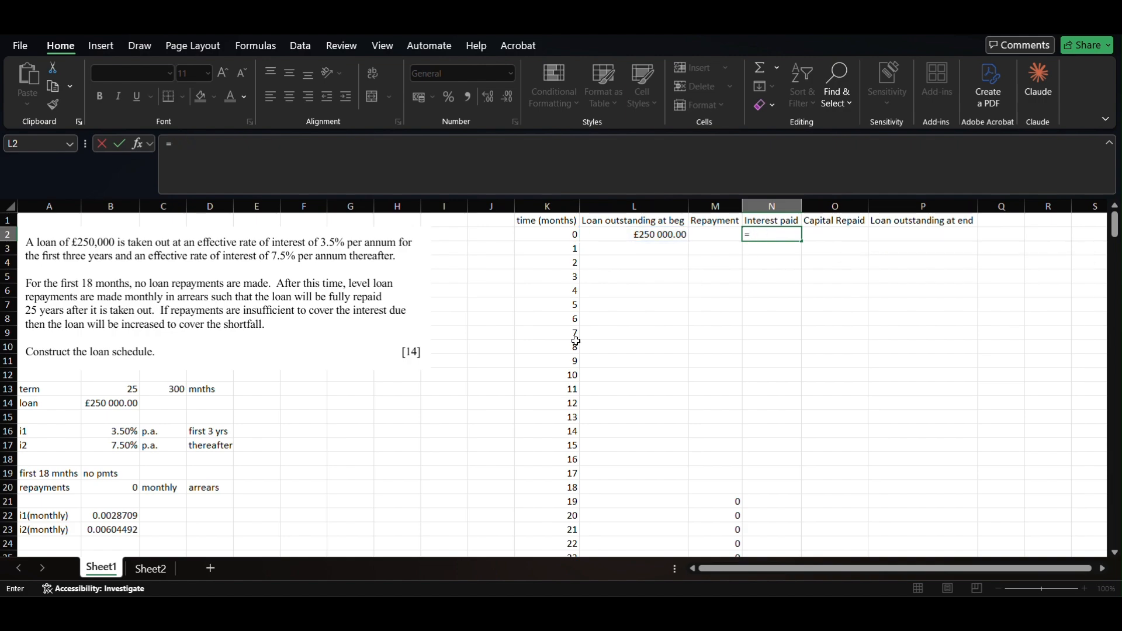
click(172, 435)
key(Escape)
key(Up)
- Copy the p.a., first 3 yrs and thereafter labels beside the monthly rates in C22:D23
mouse_move(169, 433)
mouse_down()
mouse_move(213, 445)
mouse_move(162, 431)
mouse_up()
key(ctrl+c)
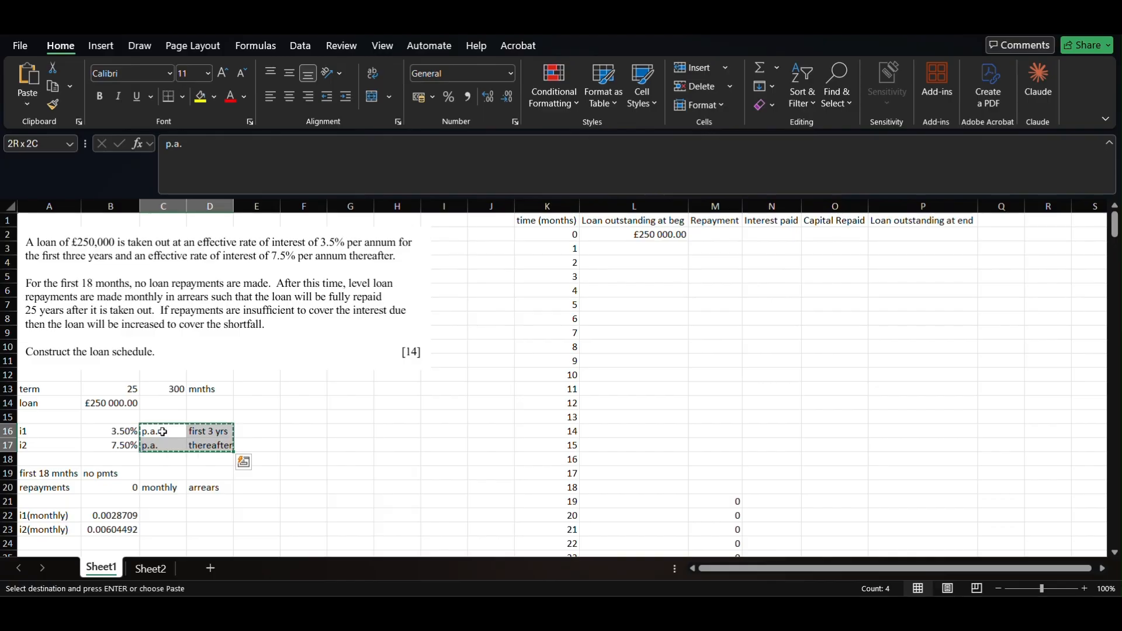
click(169, 517)
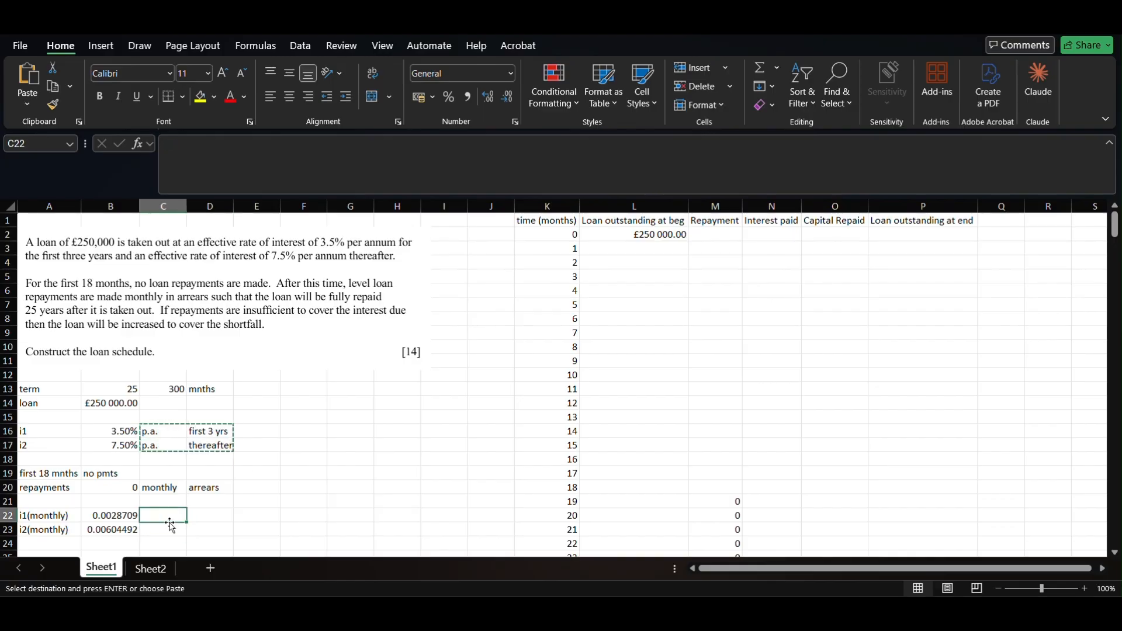
key(ctrl+v)
click(256, 527)
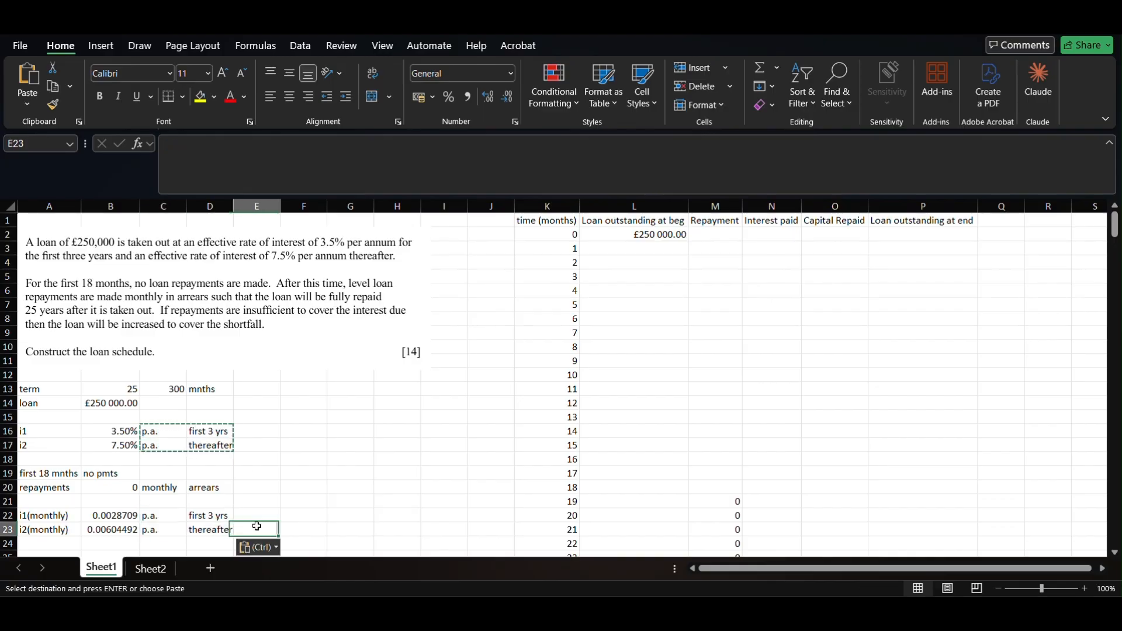
click(160, 514)
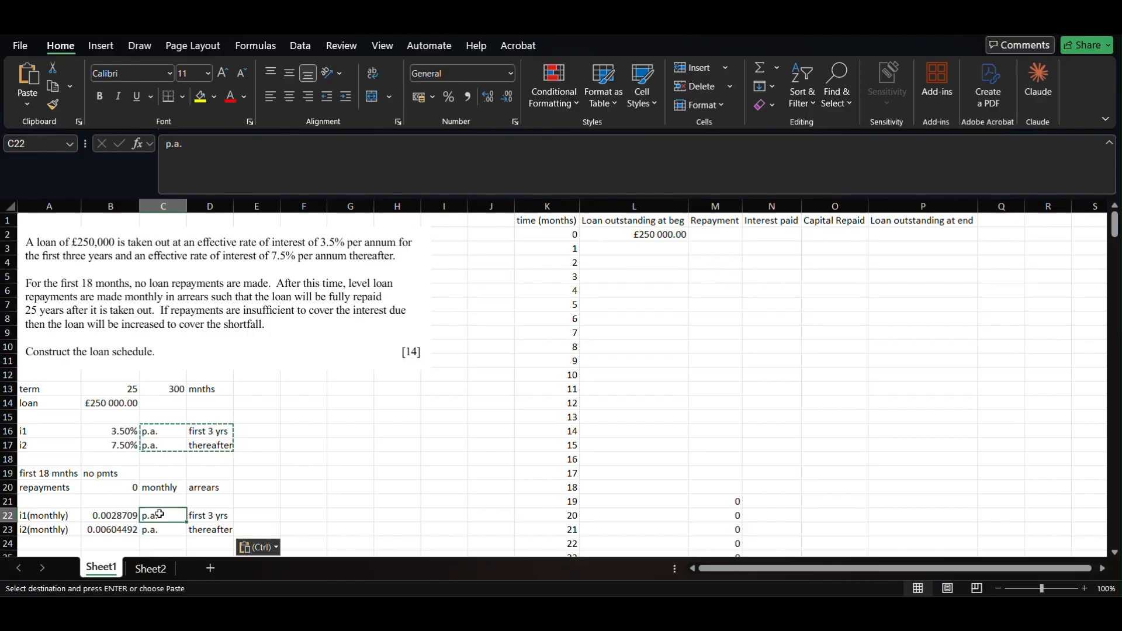
click(208, 517)
click(121, 519)
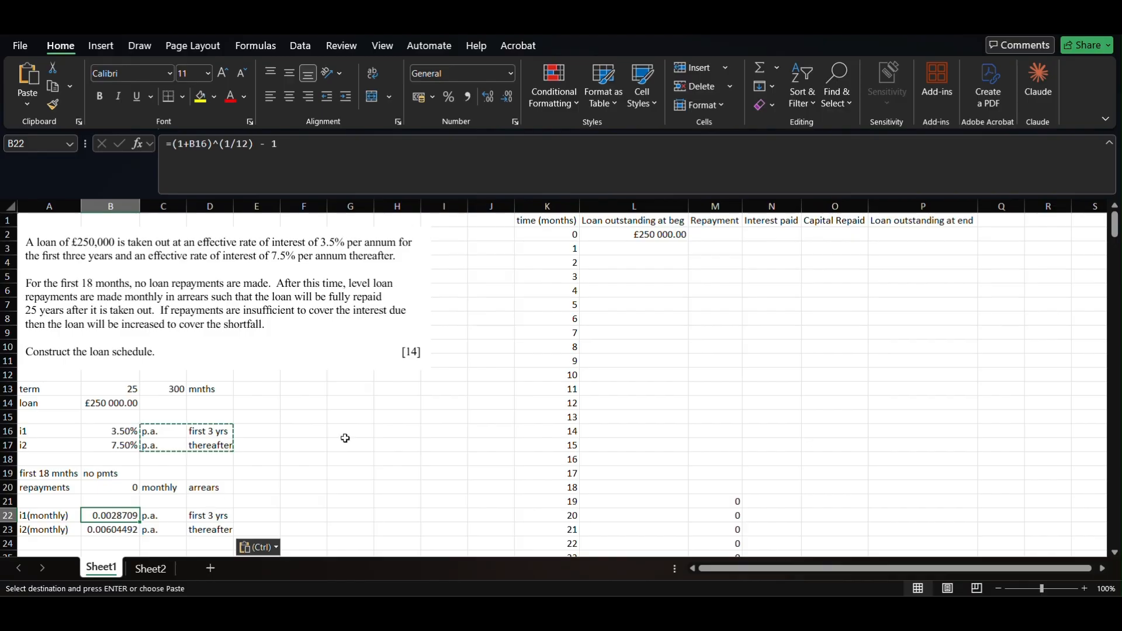
scroll(554, 421, down, 3)
scroll(554, 421, up, 3)
- Enter =3*12 in E22 to show 36 months for the first rate
click(261, 514)
text(=)
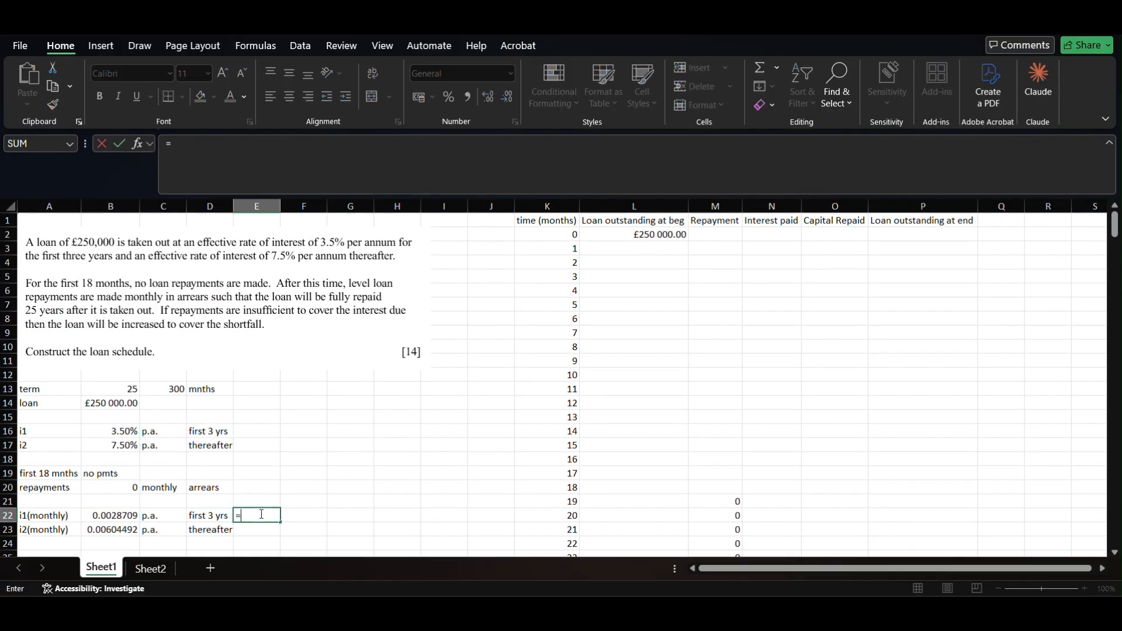
text(3*12)
key(Return)
scroll(471, 475, down, 8)
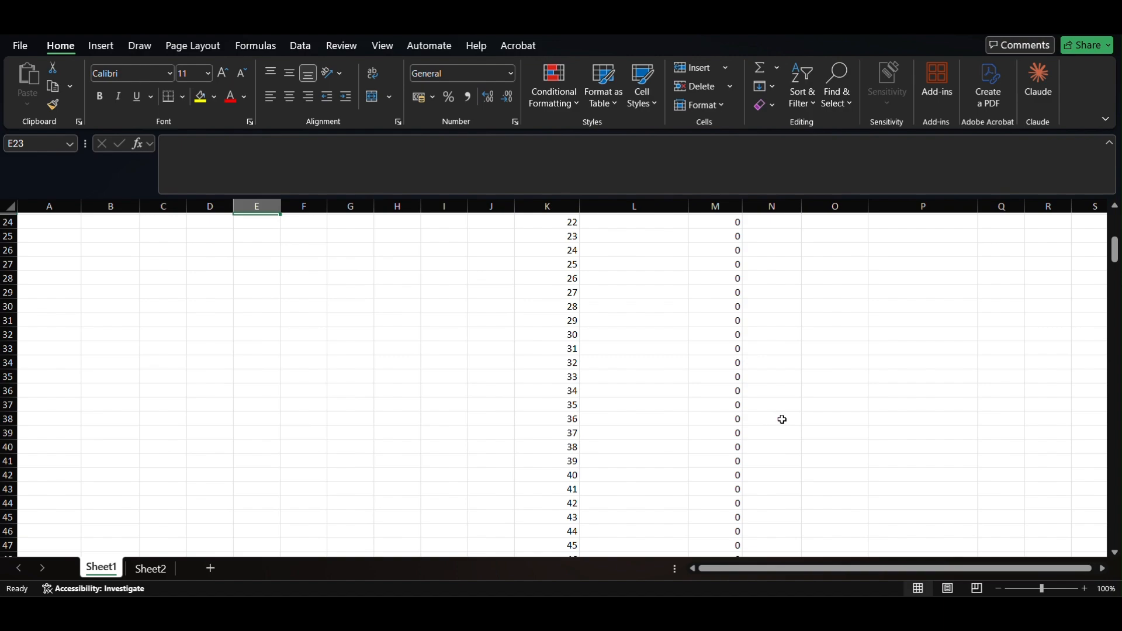
scroll(760, 415, up, 8)
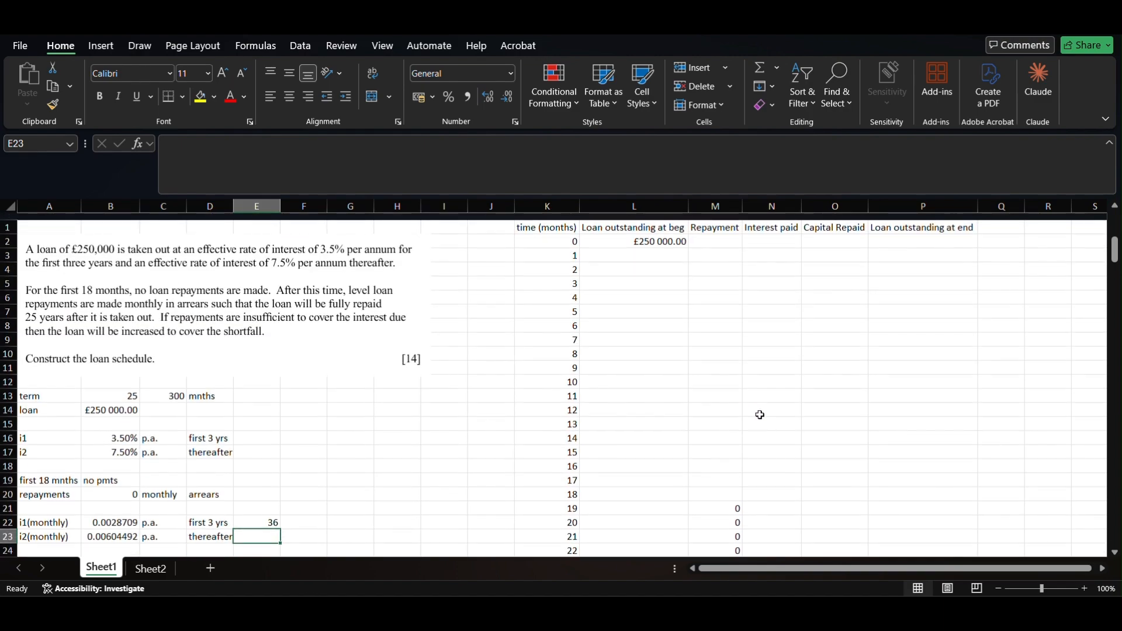
click(777, 232)
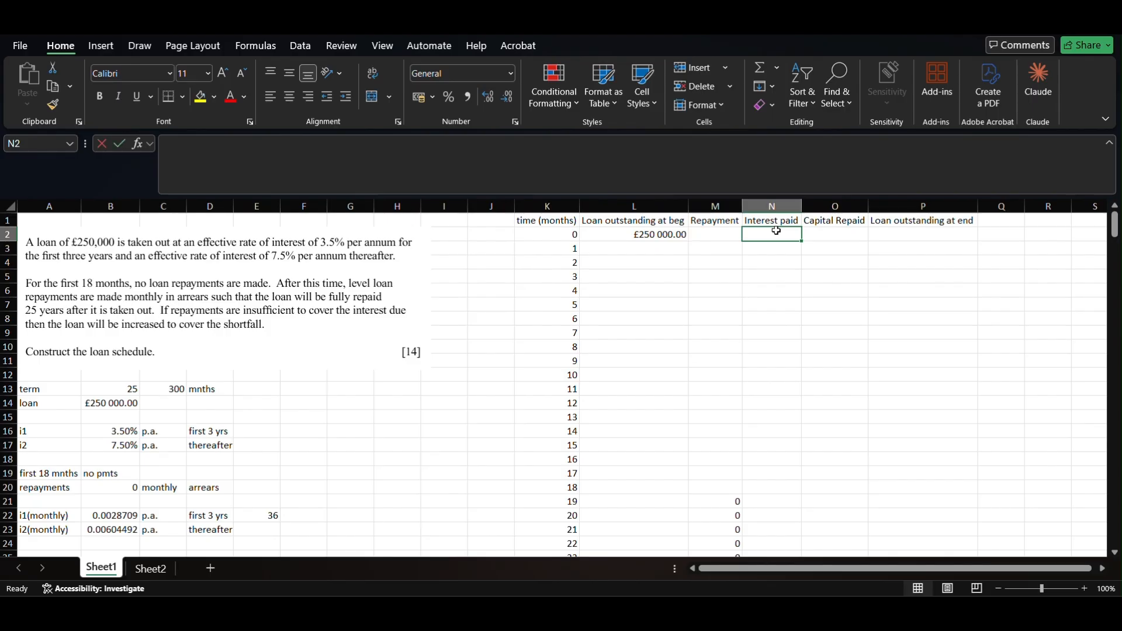
- Enter =IF(K2<37,L2*$B$22,L2*$B$23) in N2 as the month 0 interest formula
text(=if()
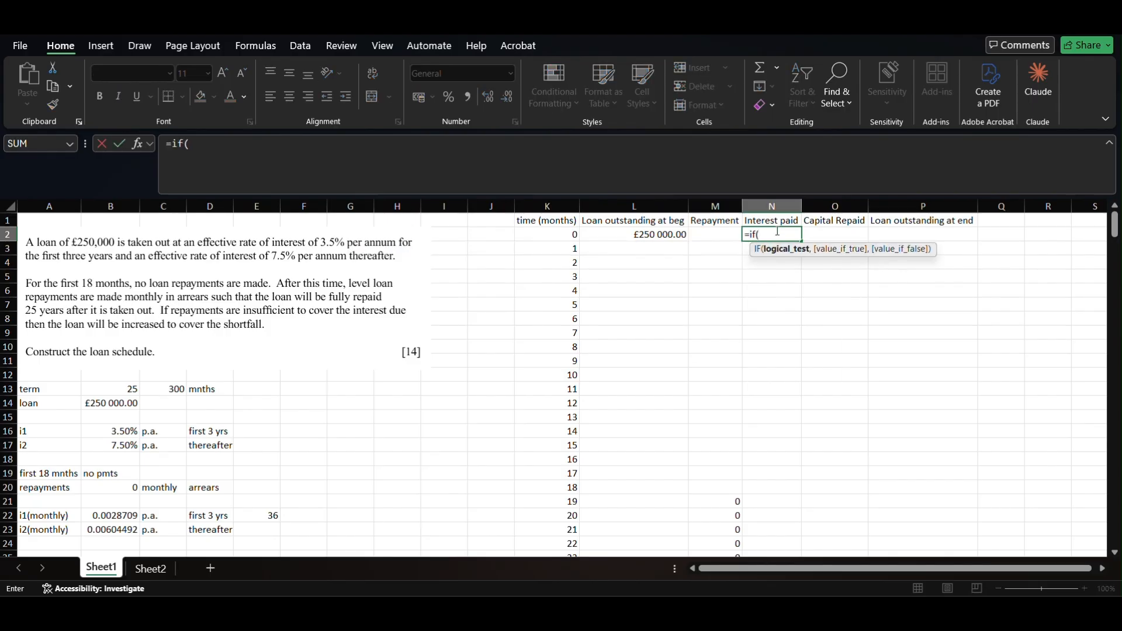
key(Left)
key(Left)
key(Left)
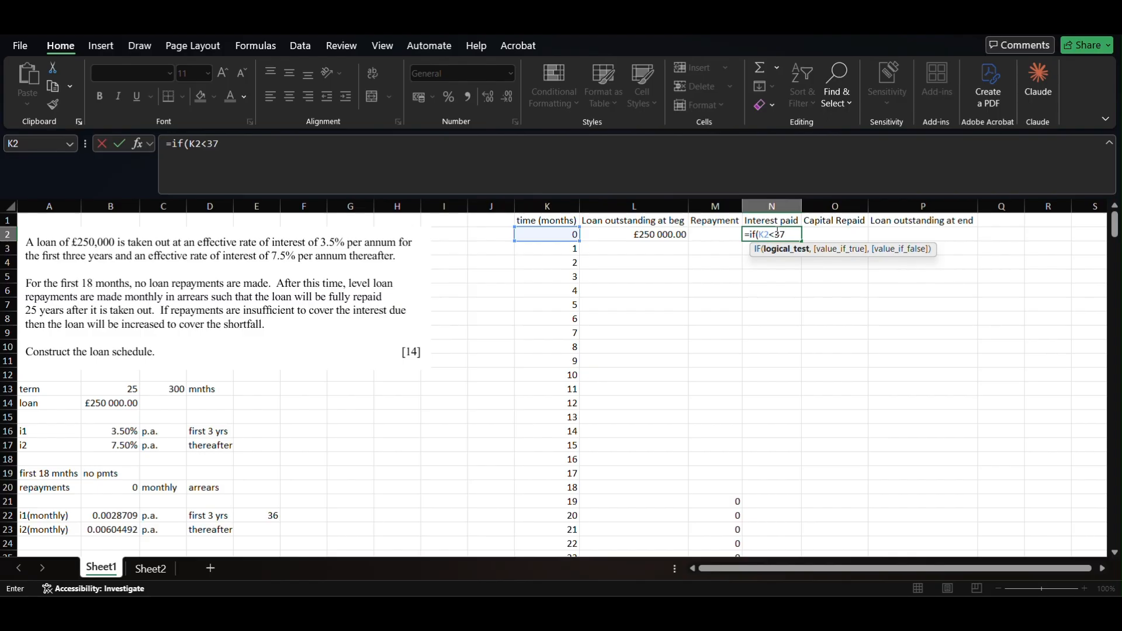
text(,)
key(BackSpace)
key(BackSpace)
key(BackSpace)
key(BackSpace)
key(BackSpace)
key(BackSpace)
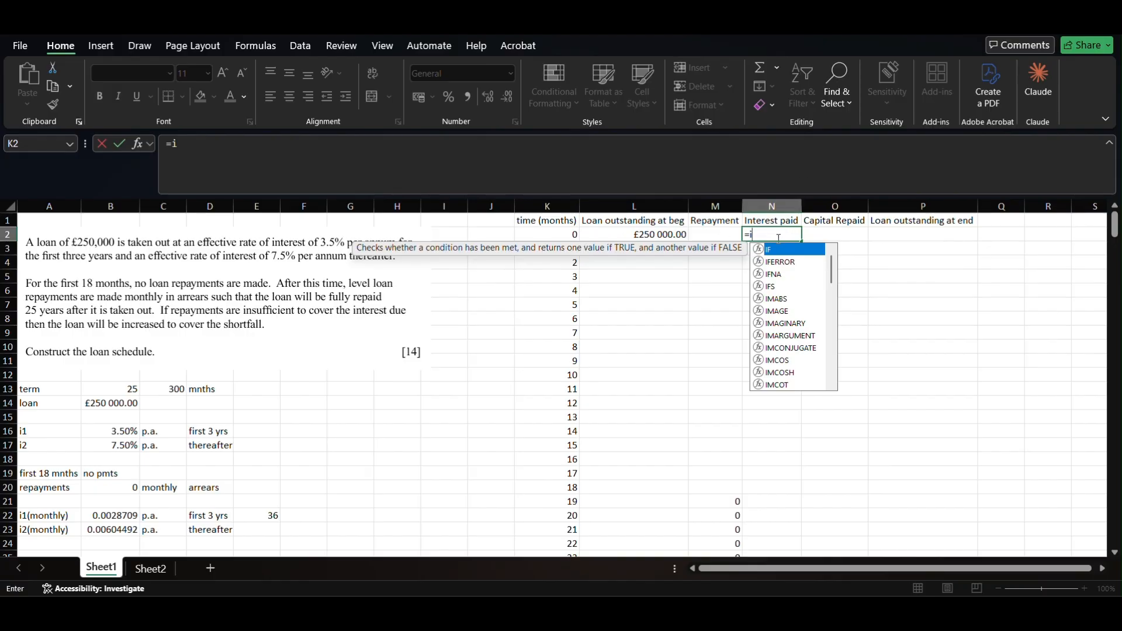
text(f()
key(Left)
key(Left)
key(Left)
text(<)
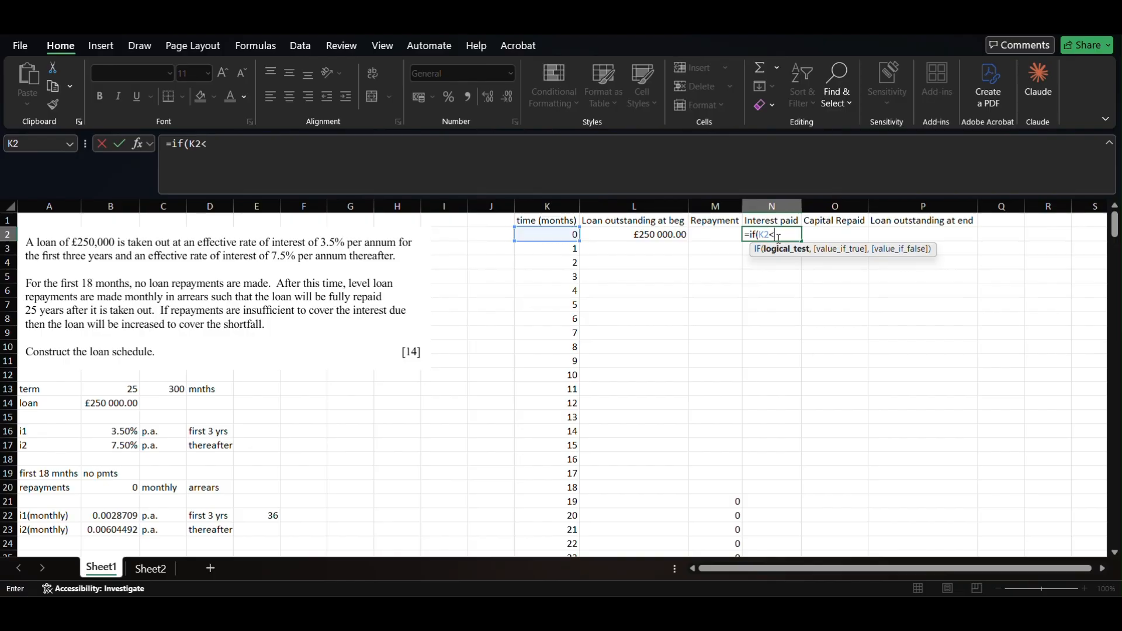
text(37,)
key(Left)
key(Left)
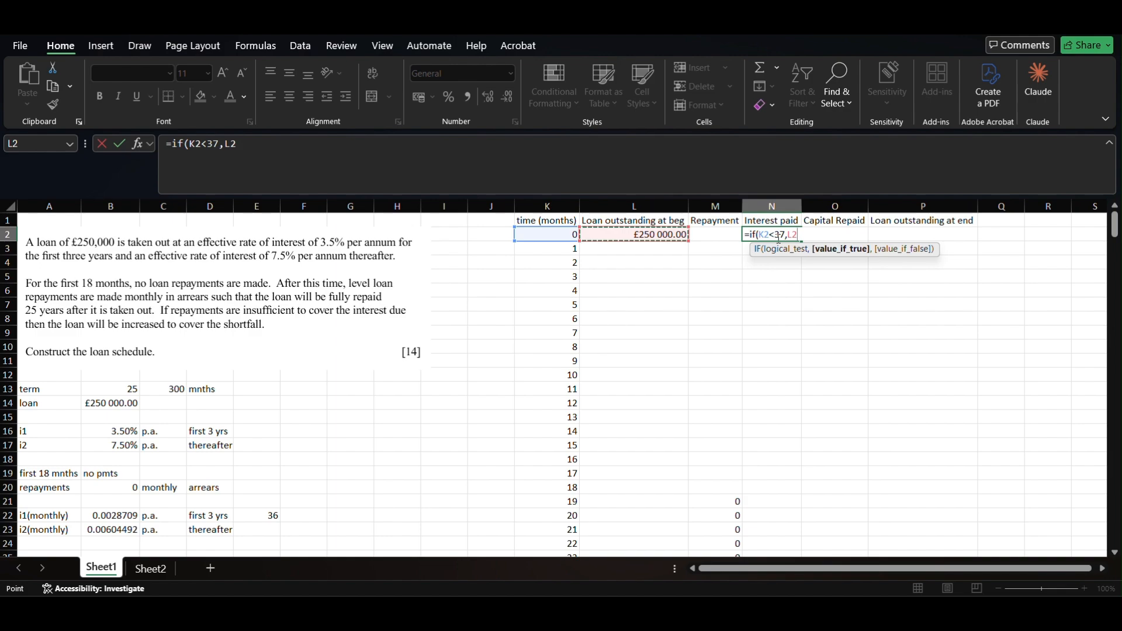
text(*)
click(121, 518)
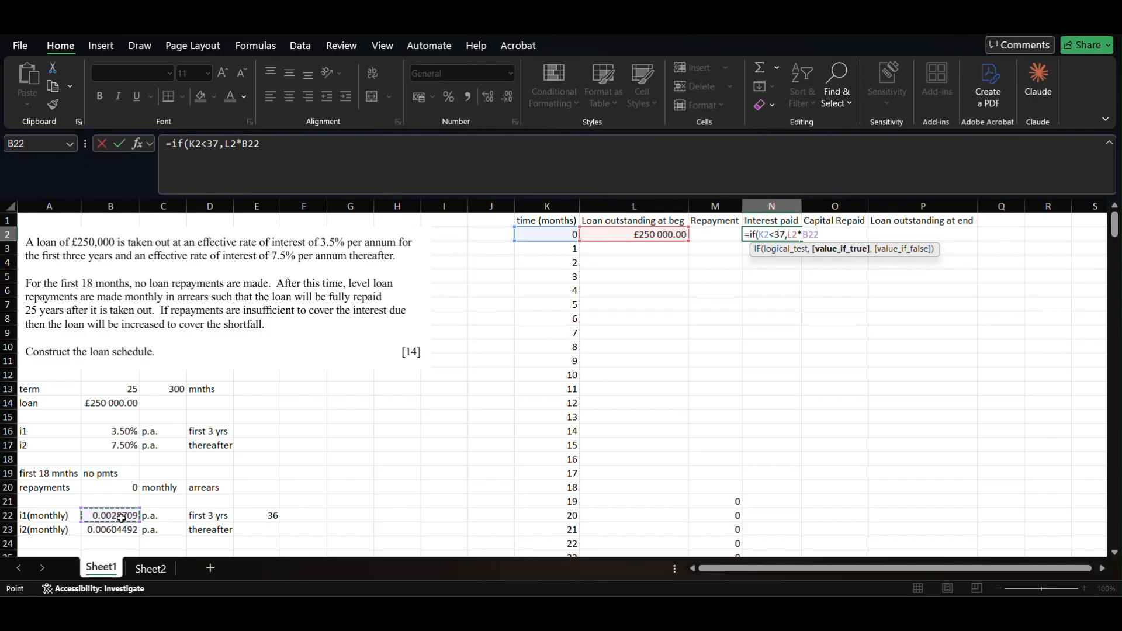
key(F4)
text(,)
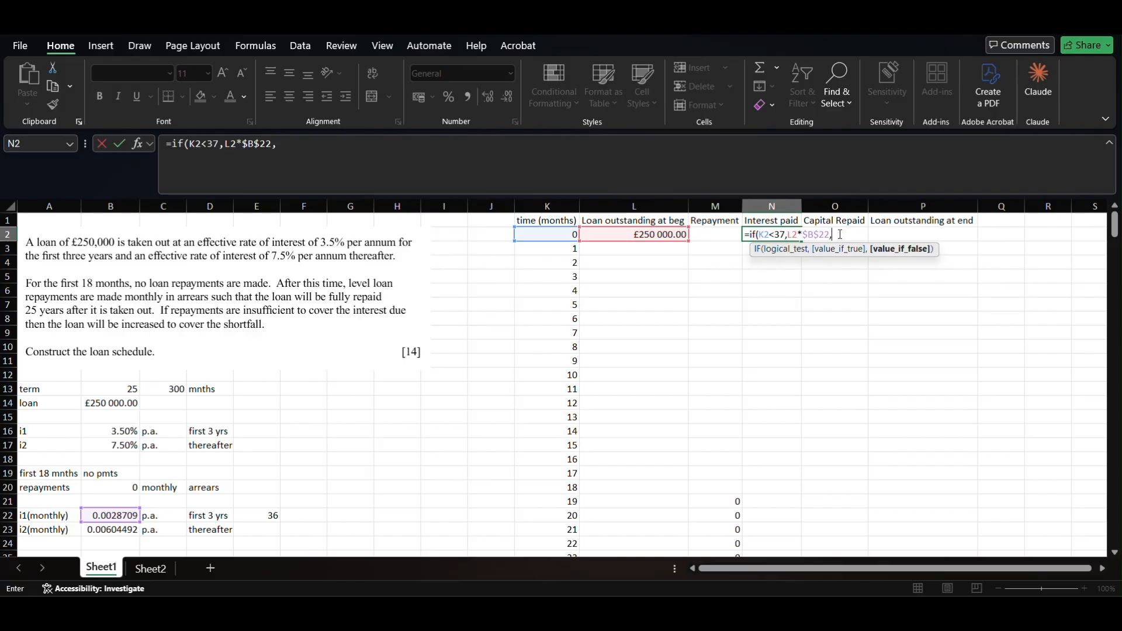
click(653, 235)
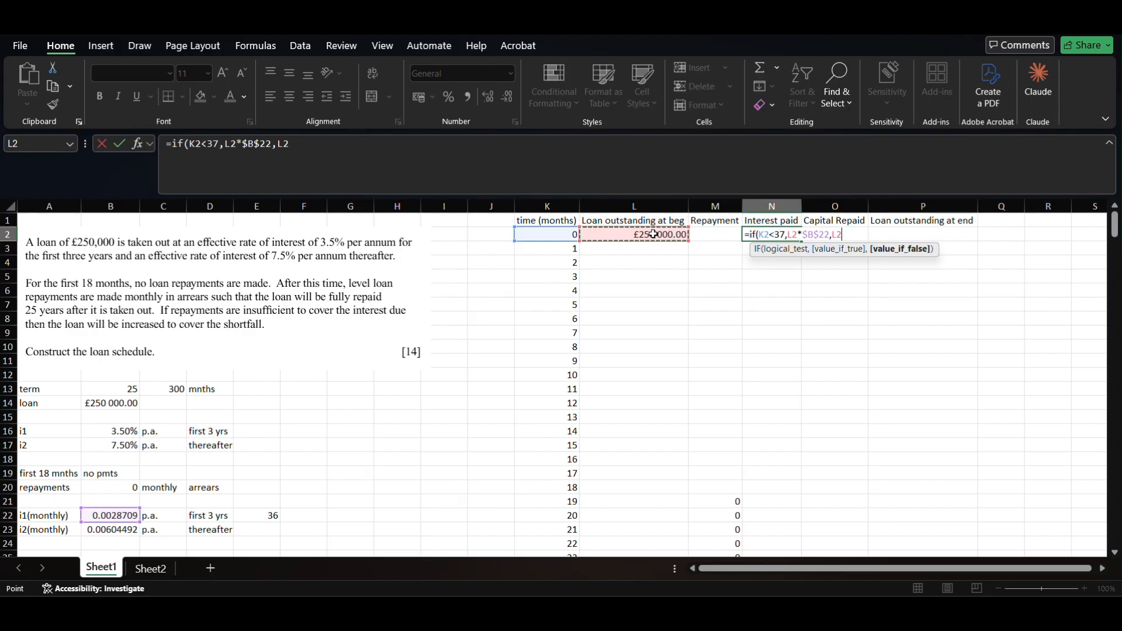
text(*)
click(122, 536)
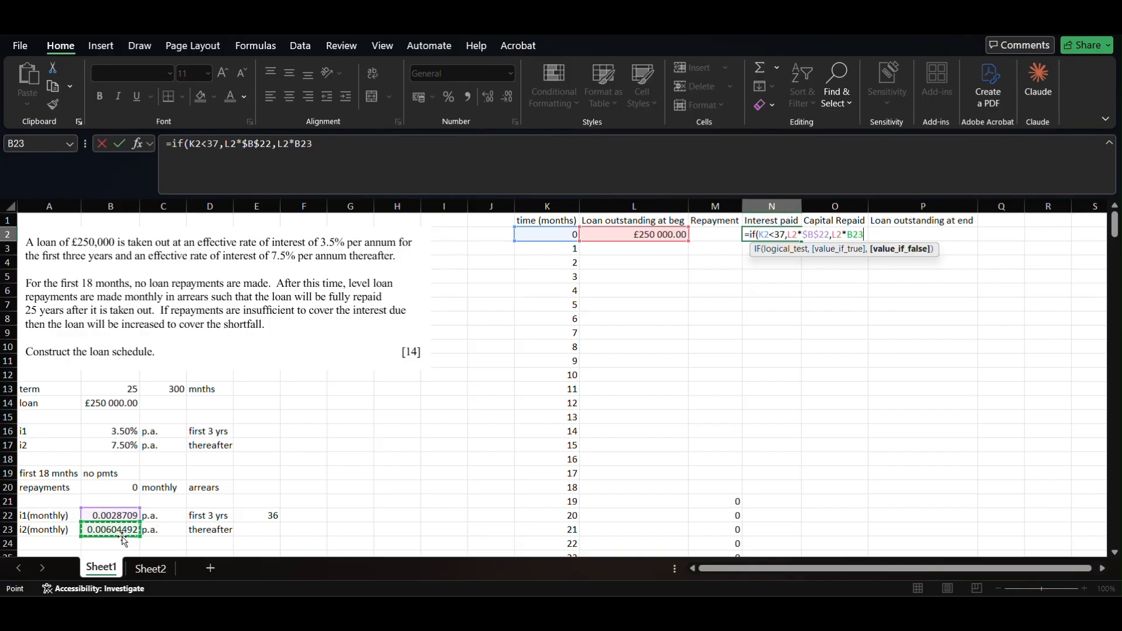
key(F4)
key(Return)
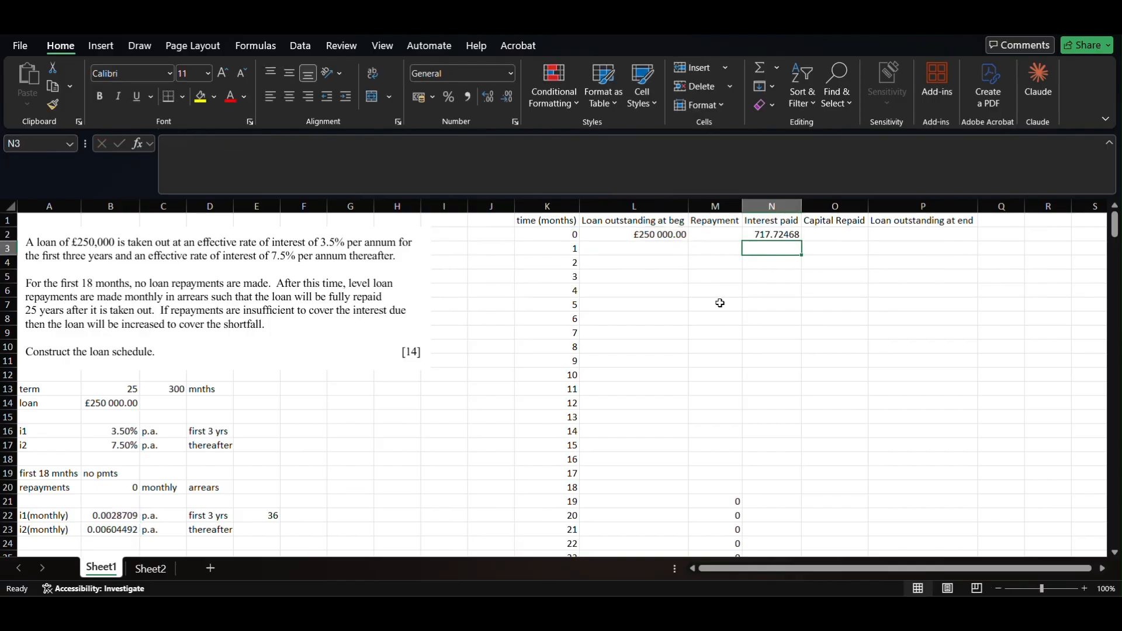
- Fill the interest formula down column N and check N3's references
click(774, 236)
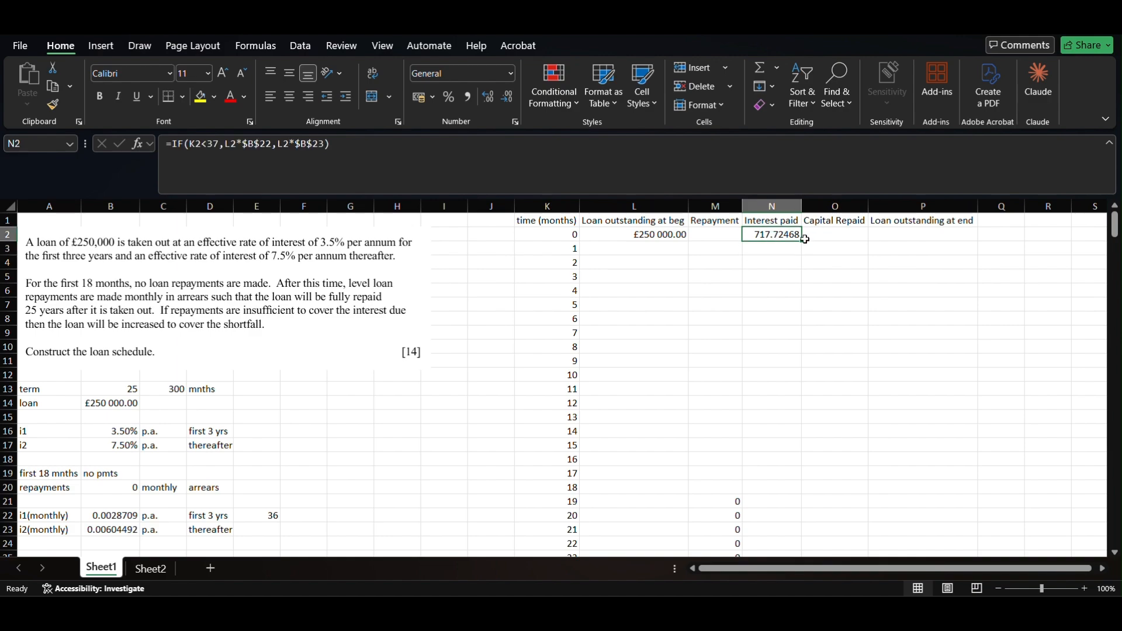
double_click(801, 242)
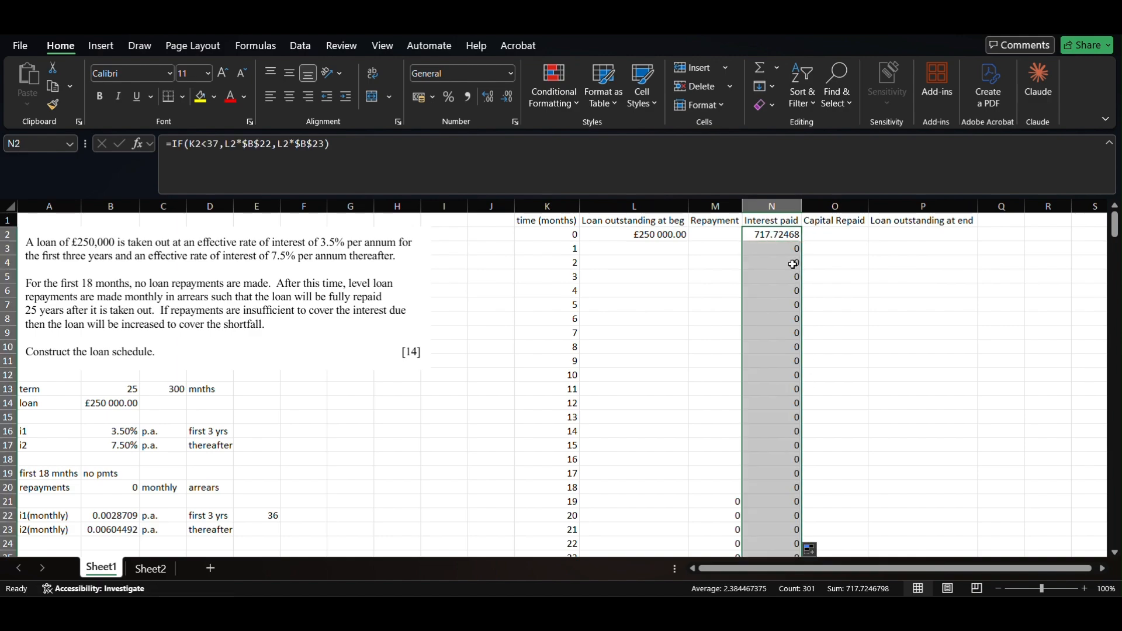
click(784, 250)
key(F2)
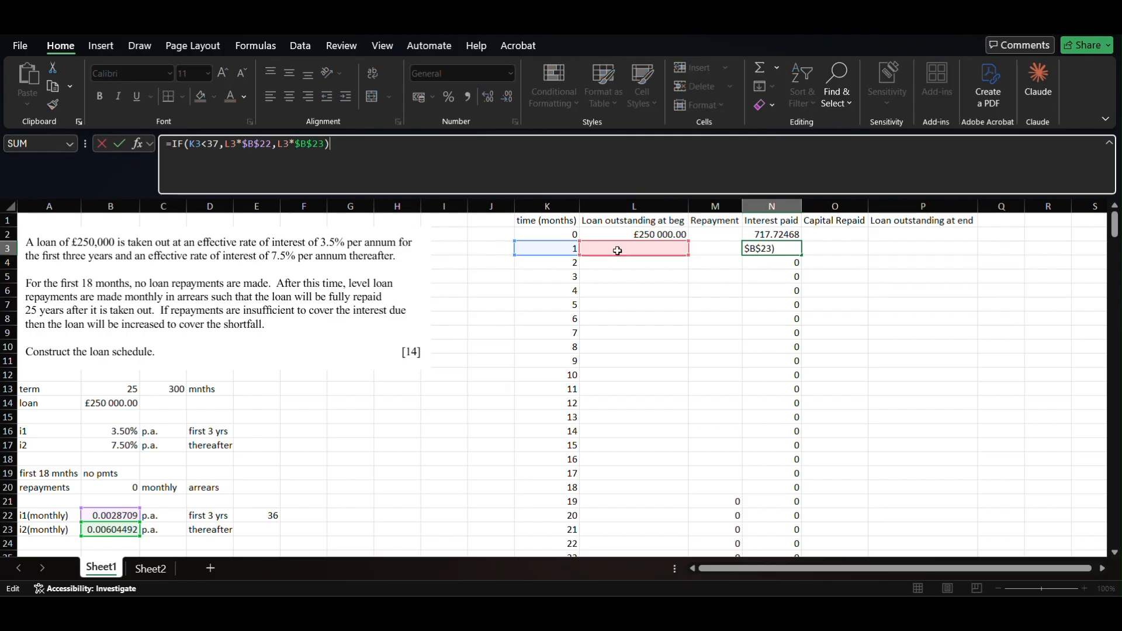
key(Return)
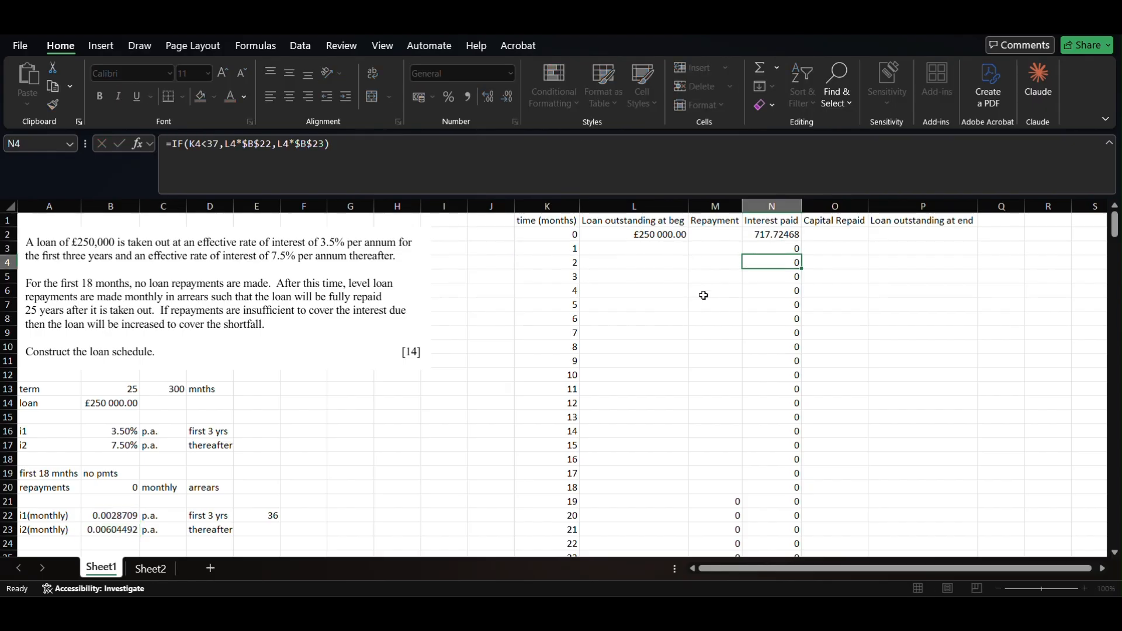
click(832, 236)
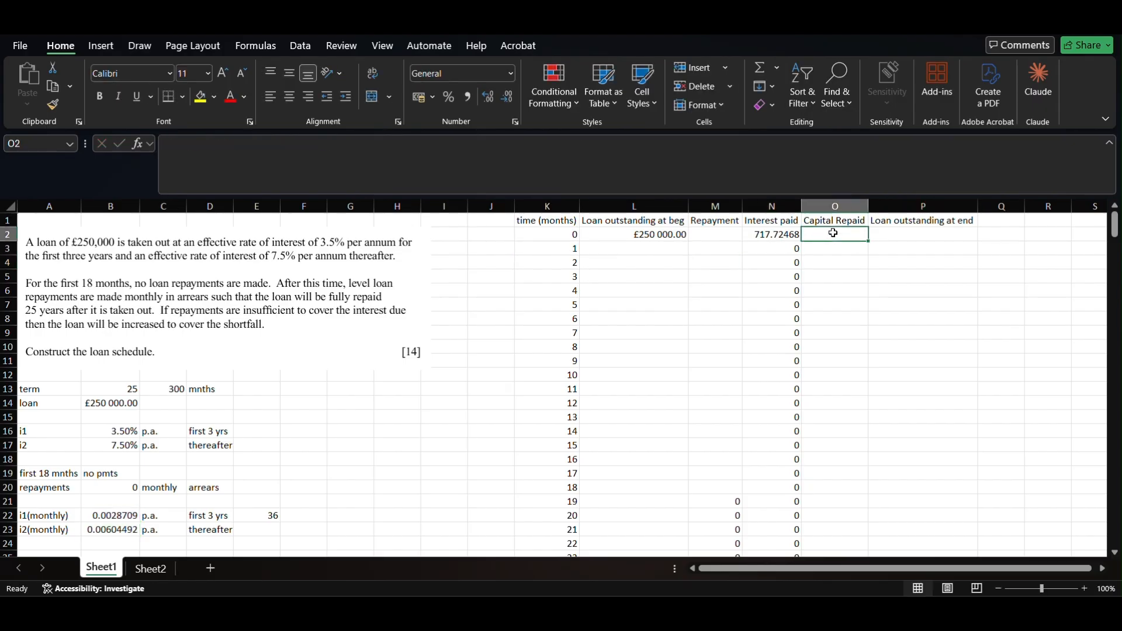
- Enter the Capital Repaid formula =M2-N2 in O2, correcting its reference
text(=)
key(Left)
key(Left)
text(-)
key(Left)
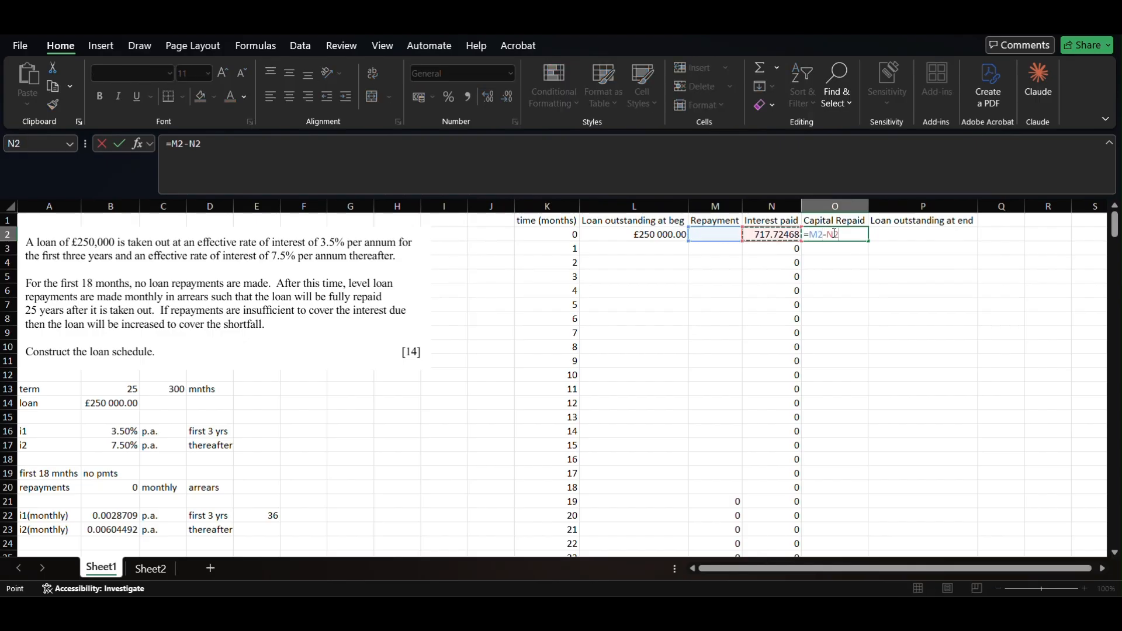
key(Return)
click(841, 233)
click(582, 141)
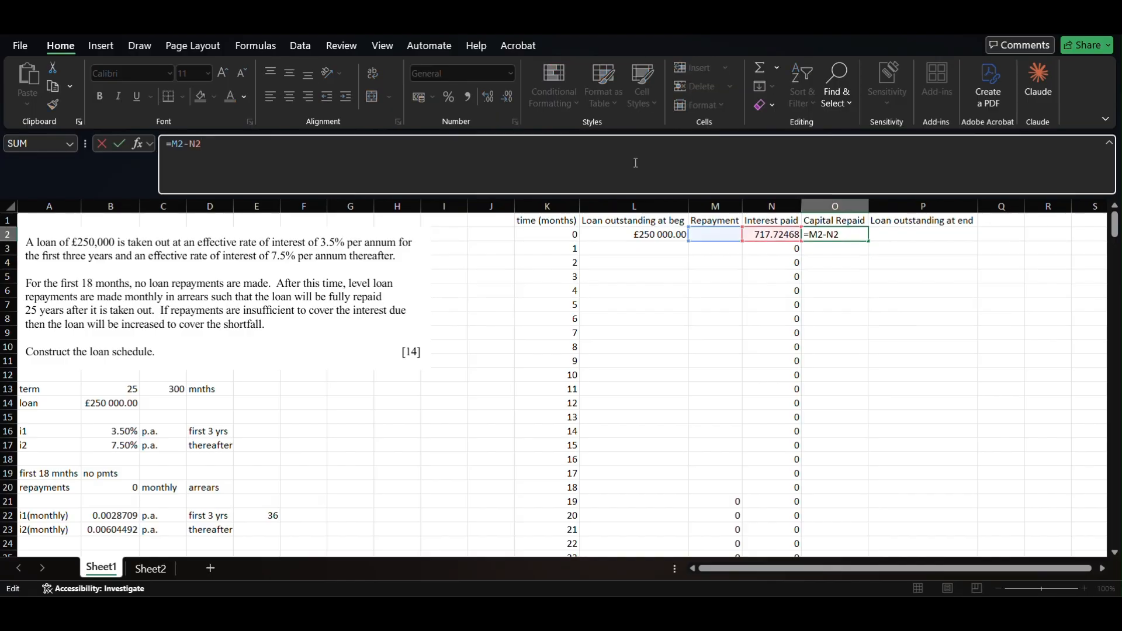
key(BackSpace)
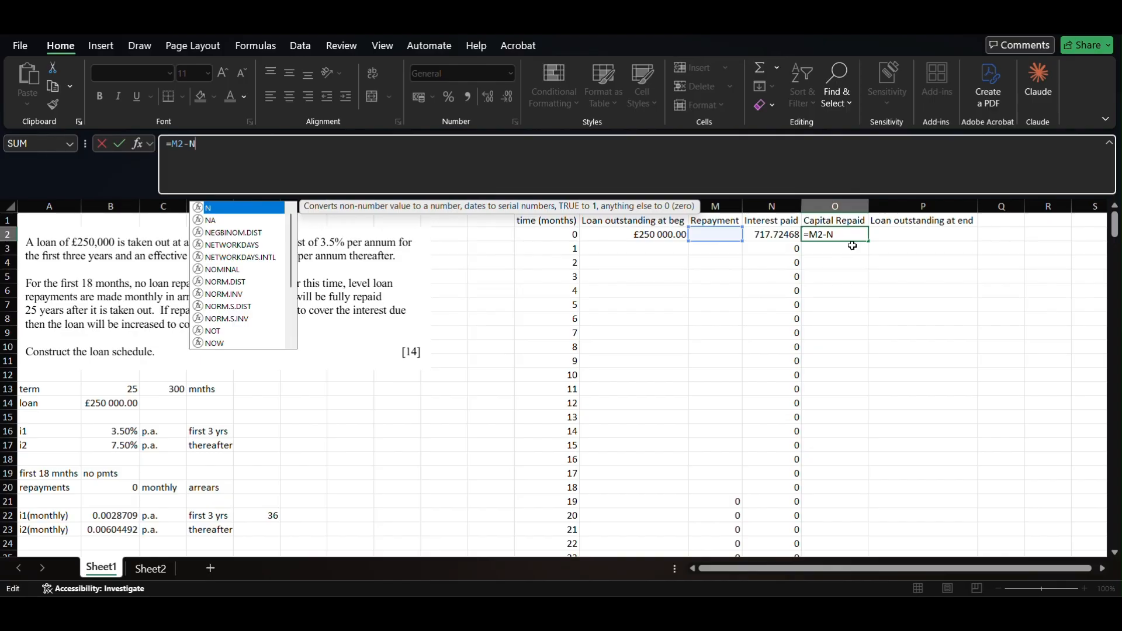
text(2)
key(Return)
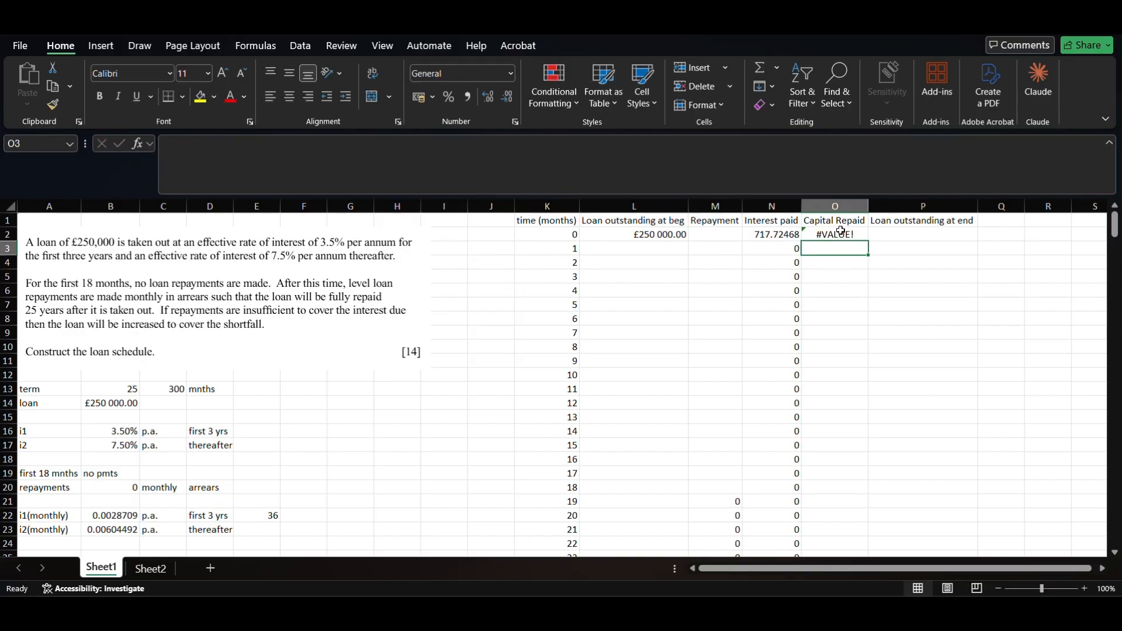
click(843, 234)
click(634, 150)
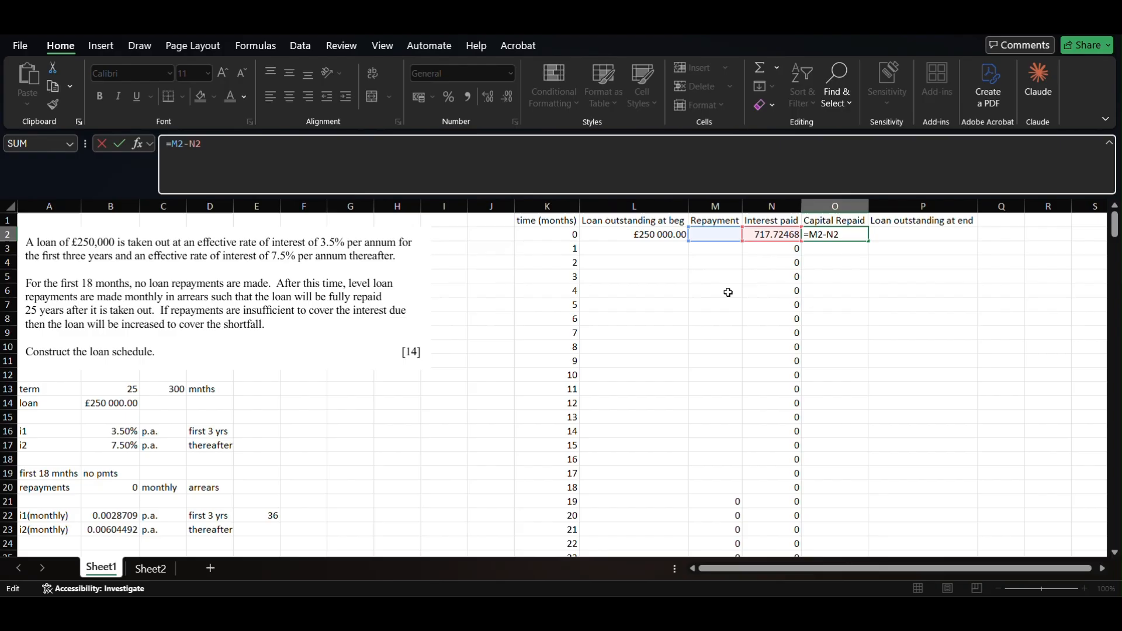
click(832, 257)
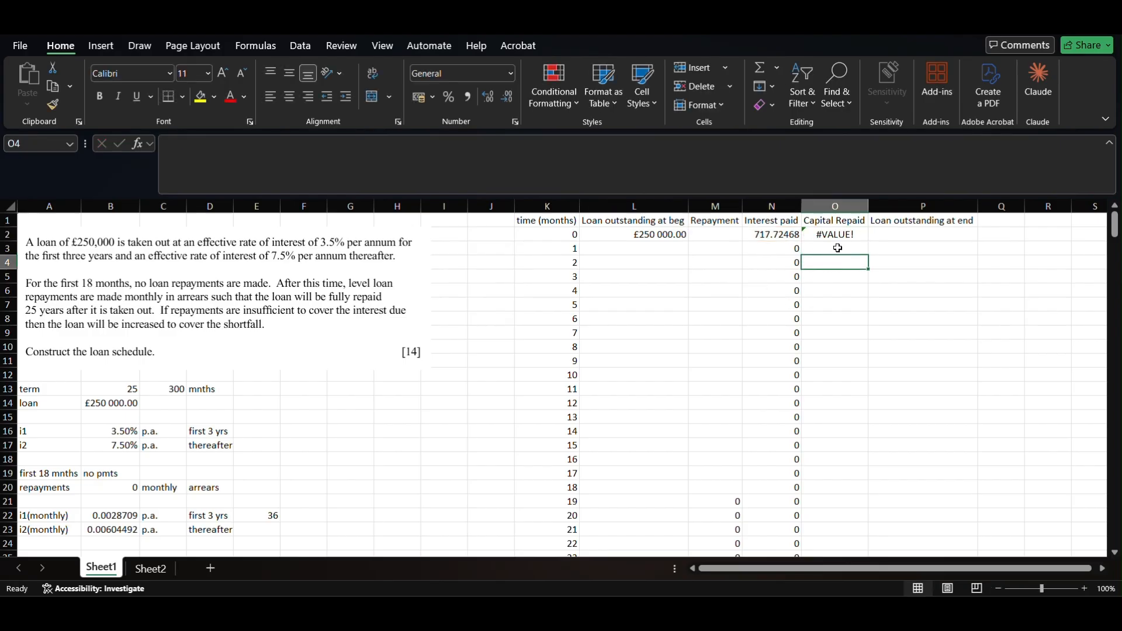
- Make M2's repayment formula return 0 instead of blank, so O2 shows -717.7246798
click(715, 235)
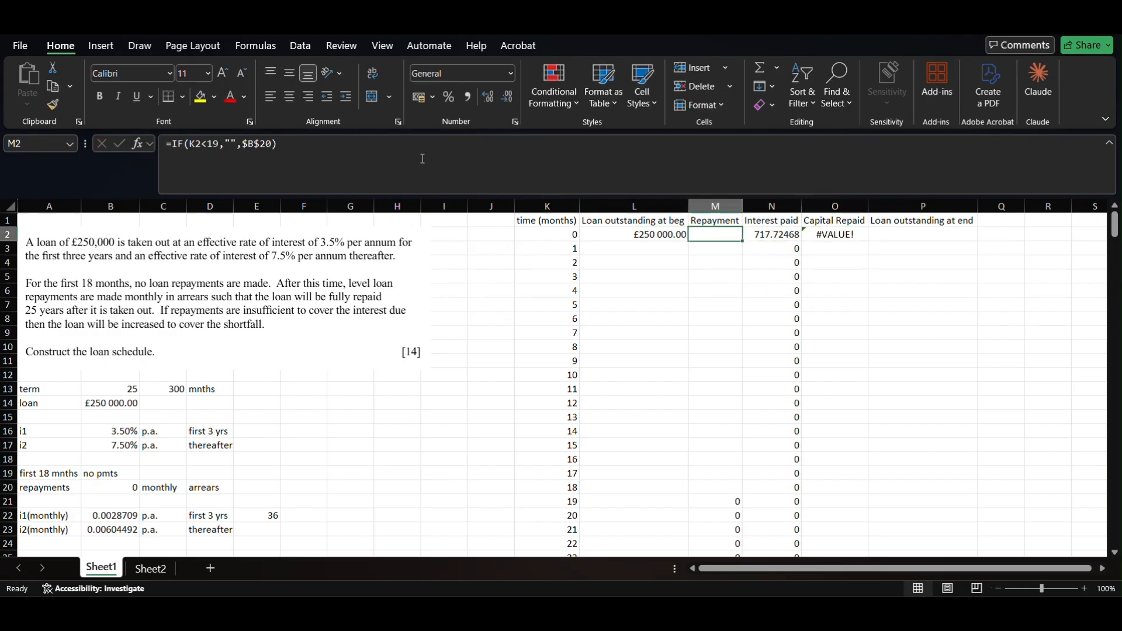
click(237, 148)
key(BackSpace)
key(BackSpace)
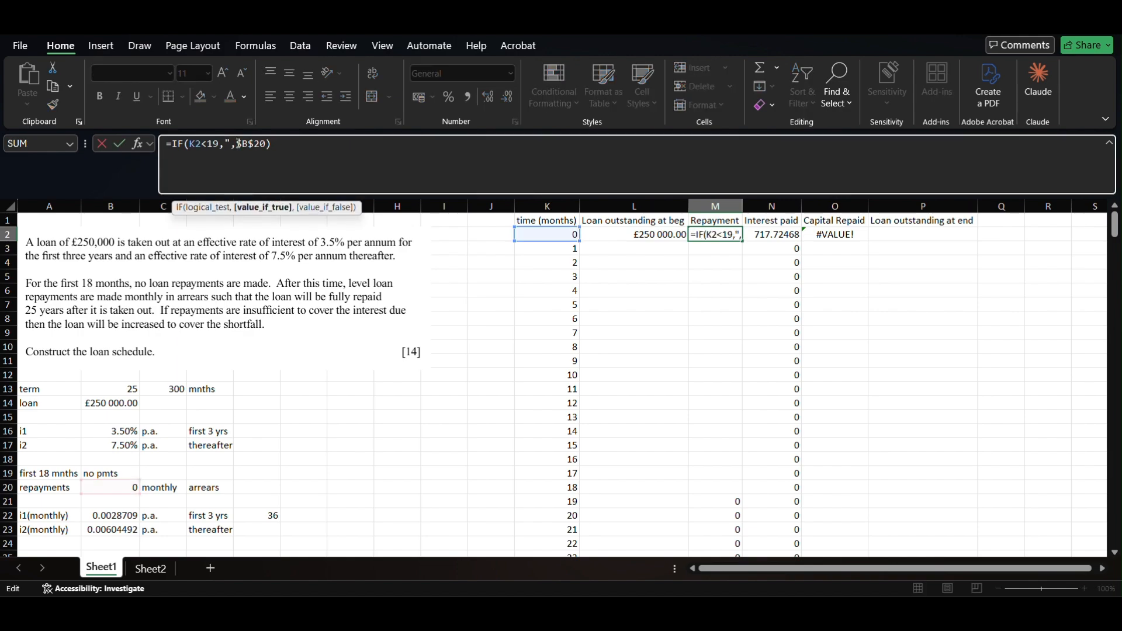
text(0)
key(Return)
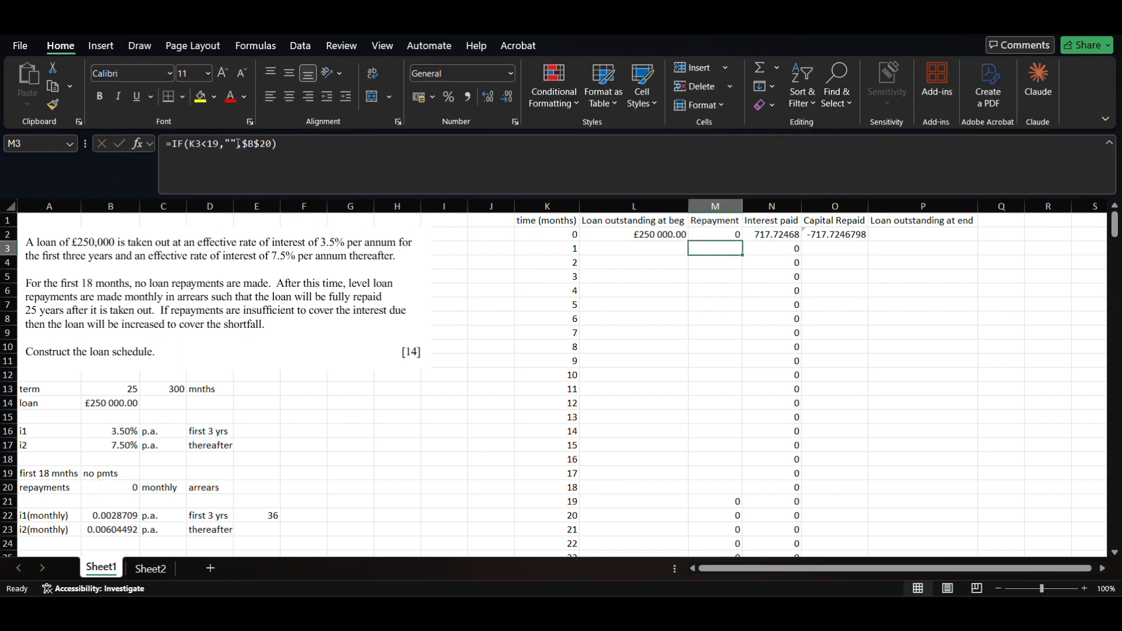
click(838, 236)
click(907, 234)
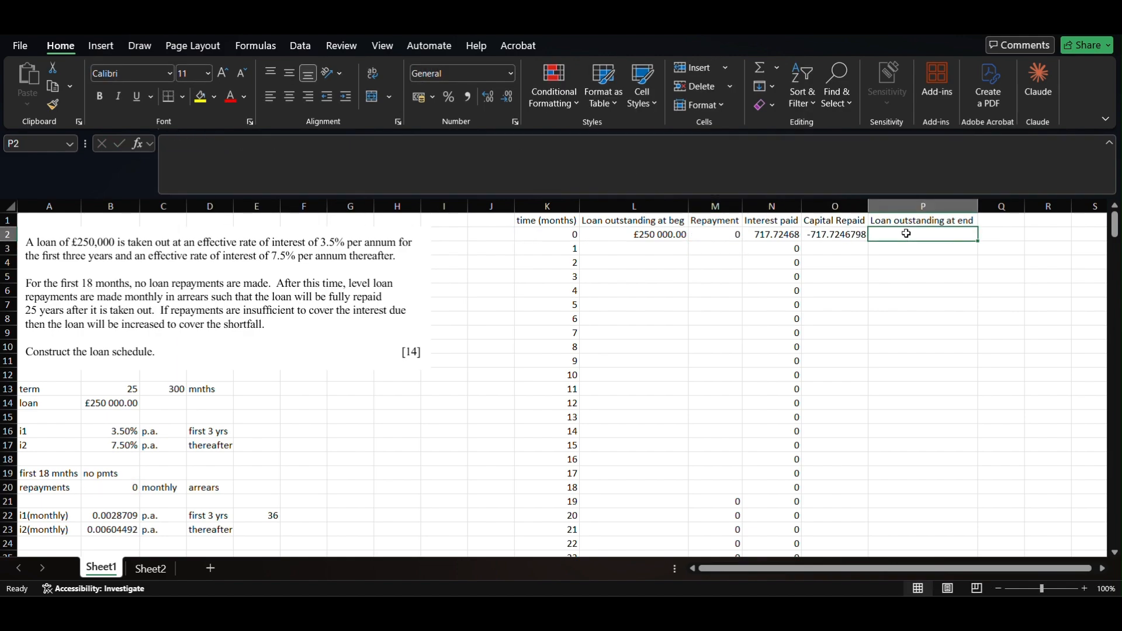
- Copy the month 0 repayment formula down the whole Repayment column M
text(=)
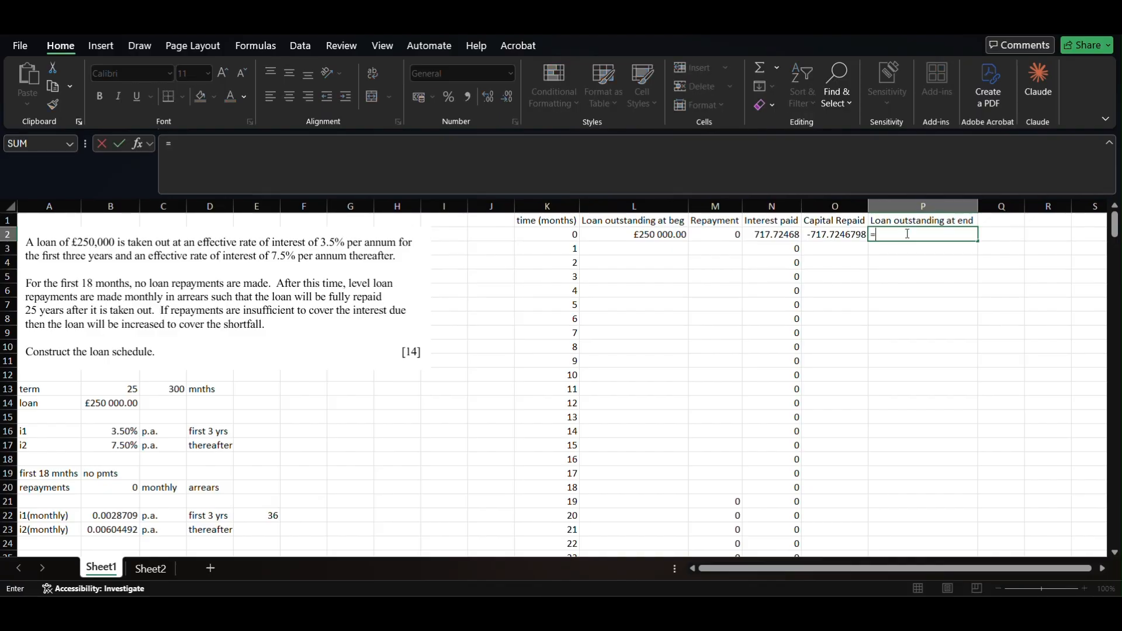
key(Escape)
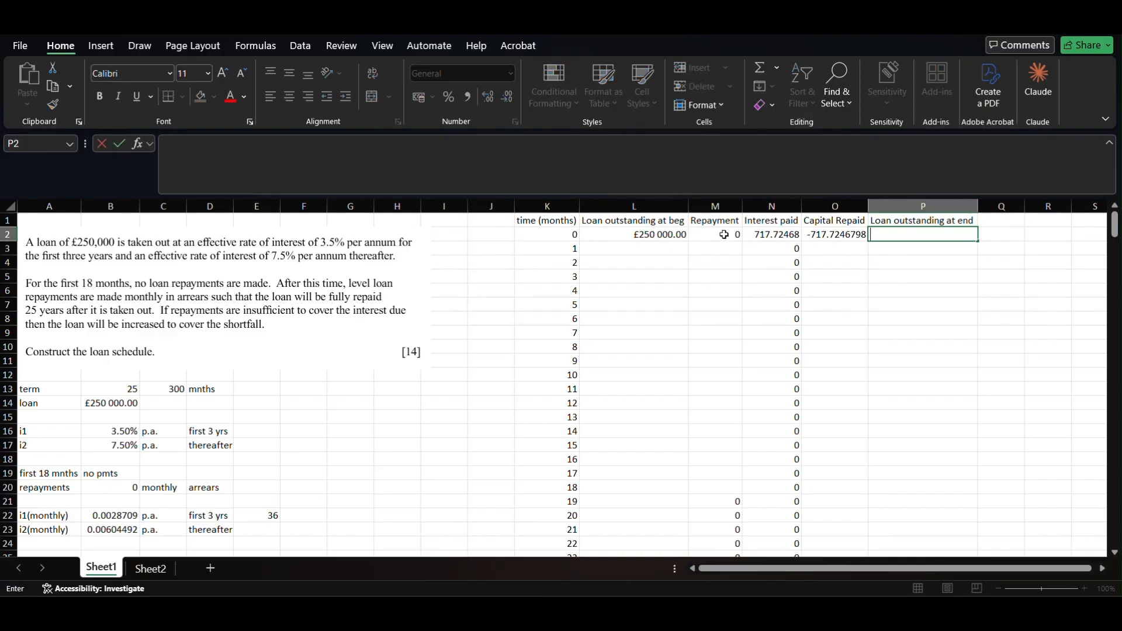
click(735, 235)
double_click(743, 240)
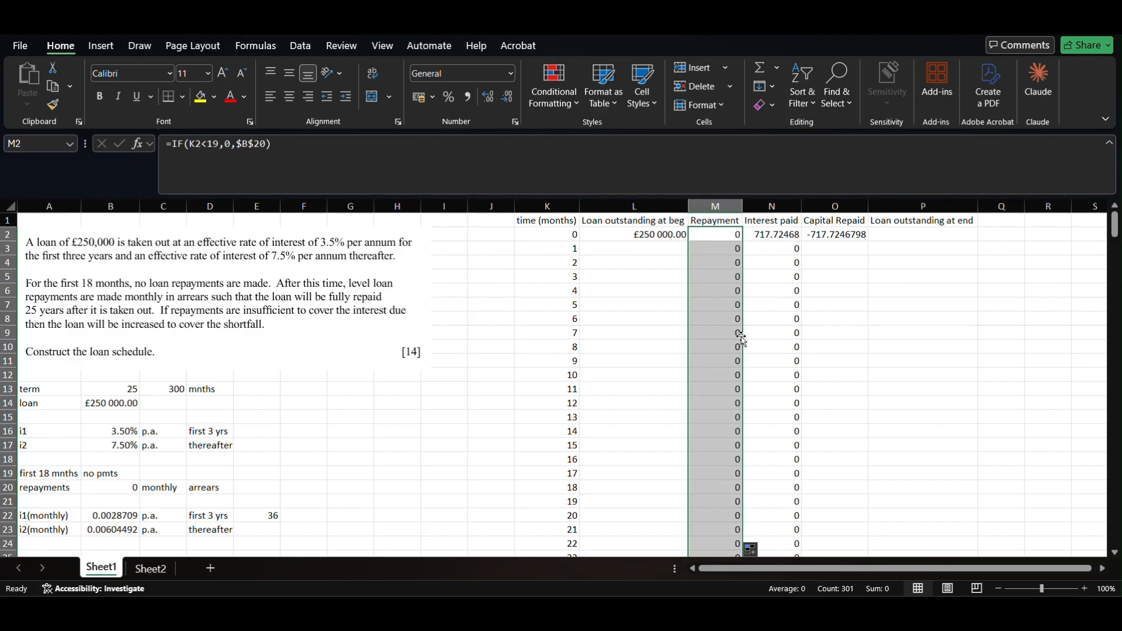
- Enter =L2-O2 in P2, giving a month 0 closing balance of £250 717.72
click(902, 235)
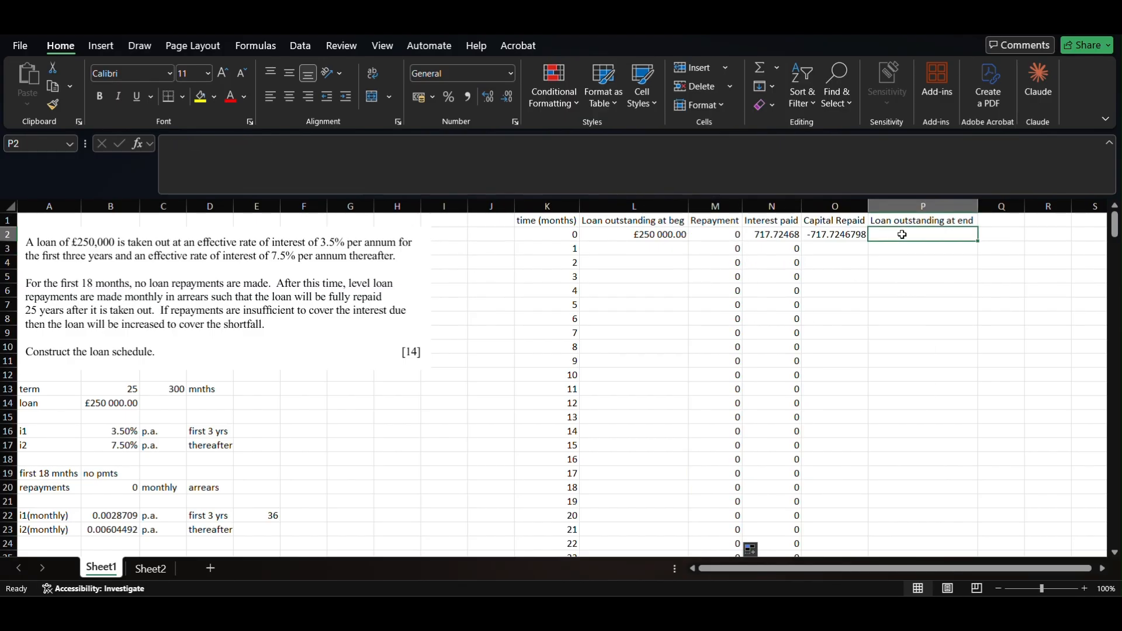
text(=)
key(Left)
key(Left)
key(Left)
key(Left)
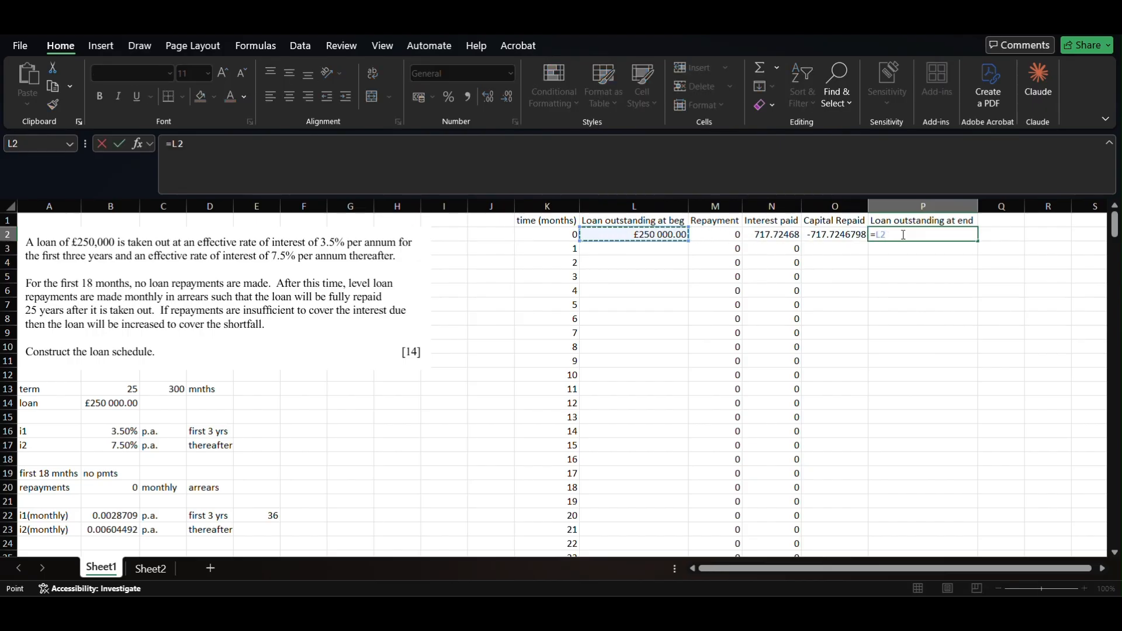
text(-)
key(Left)
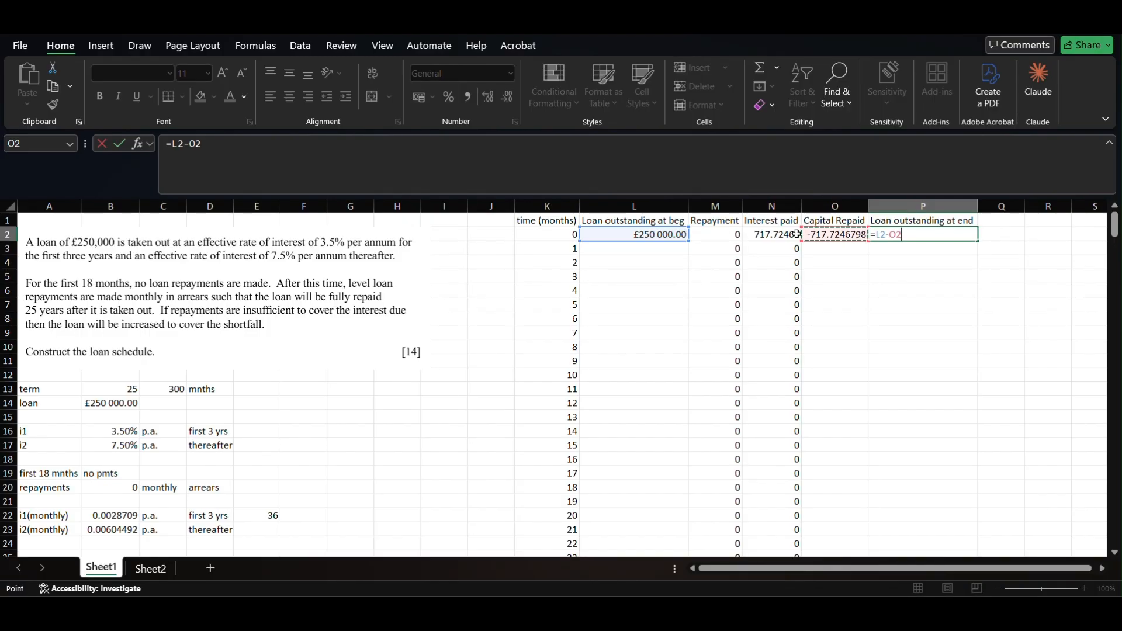
key(Return)
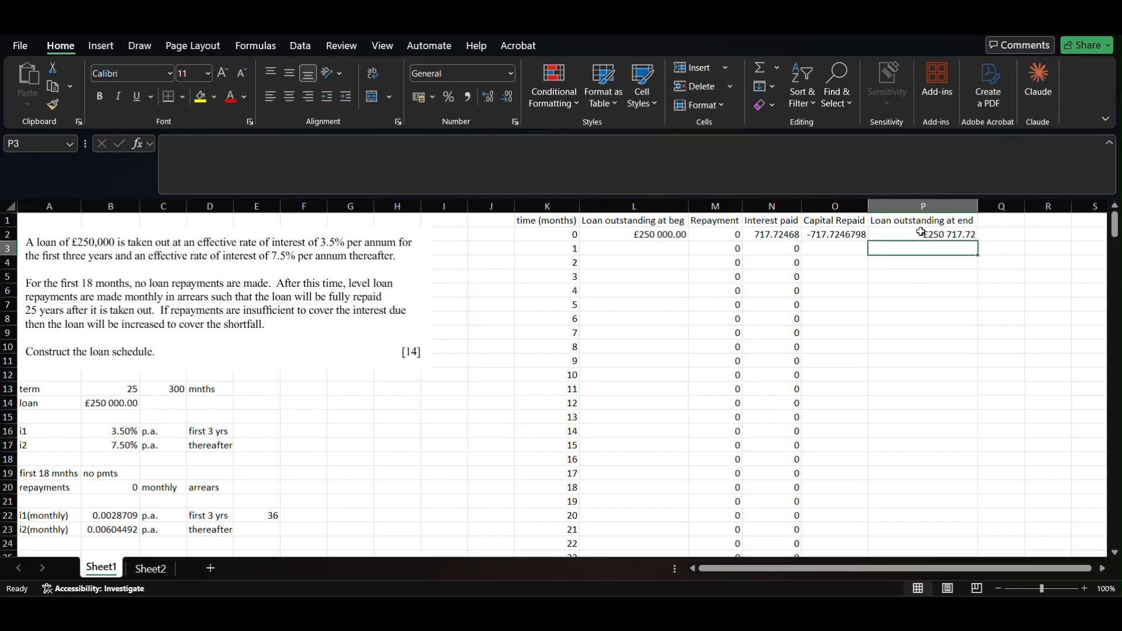
click(620, 250)
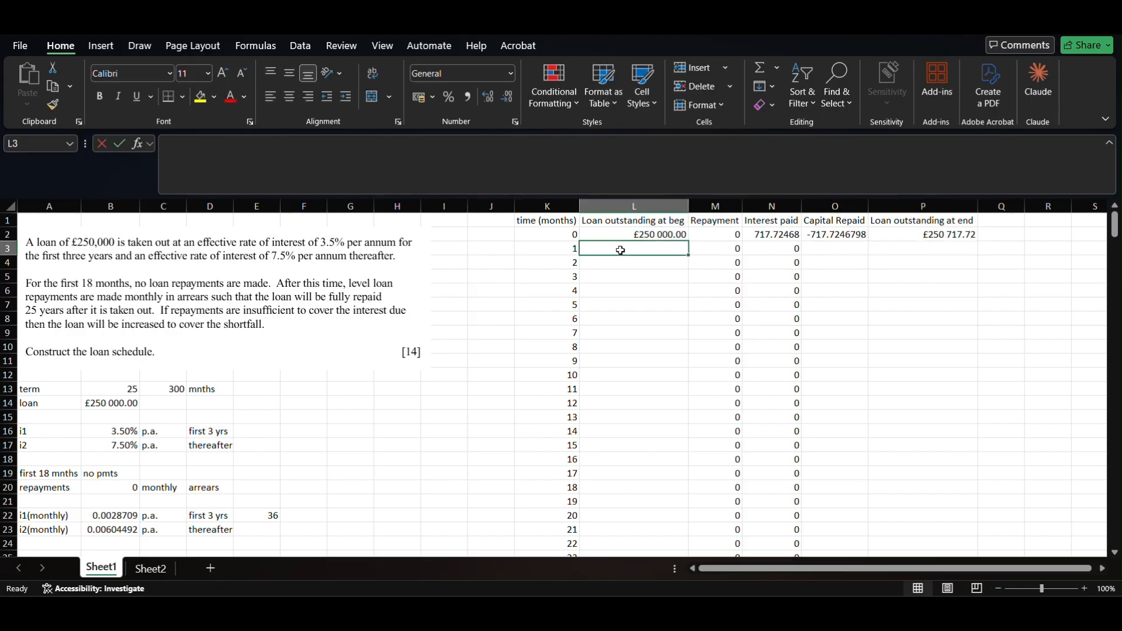
- Set the month 1 opening balance in L3 to =P2
text(=)
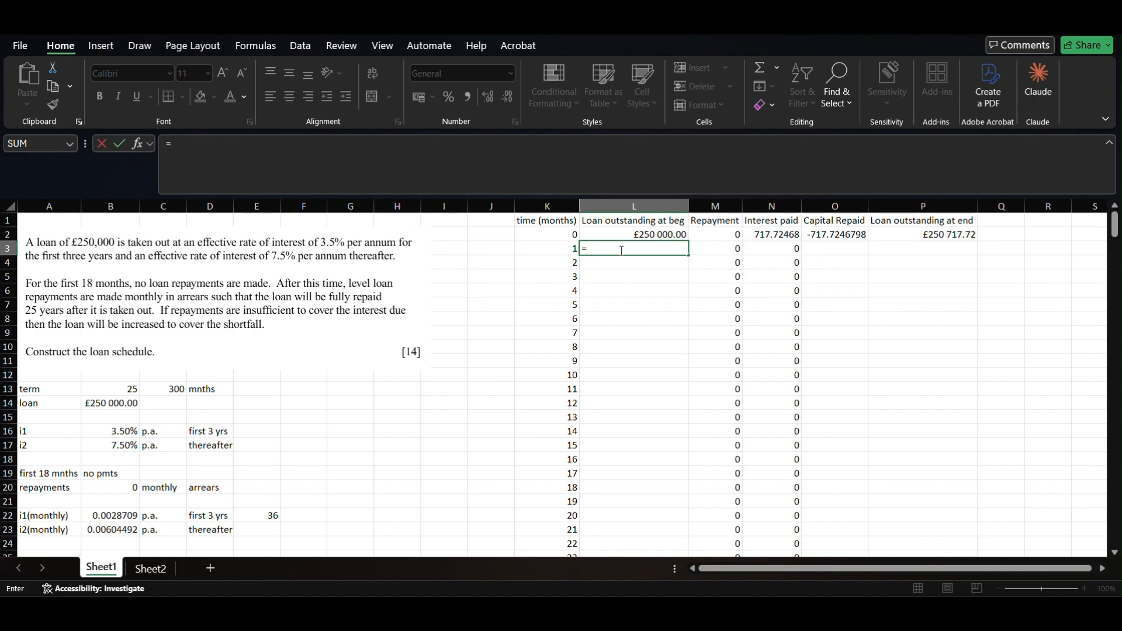
key(Right)
key(Up)
key(Up)
key(Right)
key(Right)
key(Right)
key(Down)
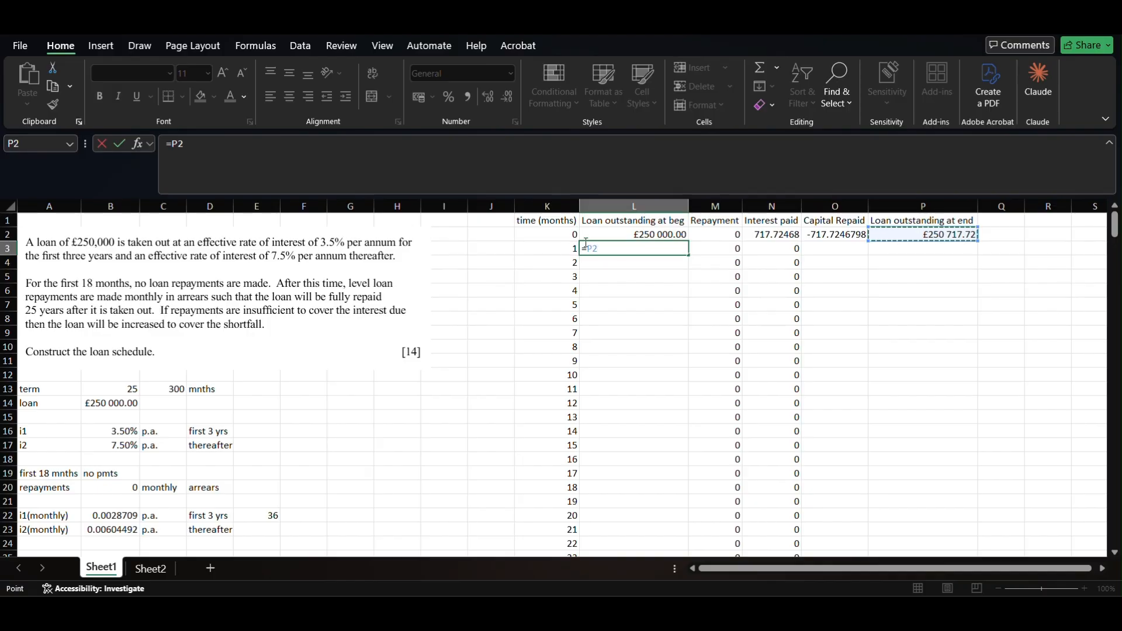
key(Return)
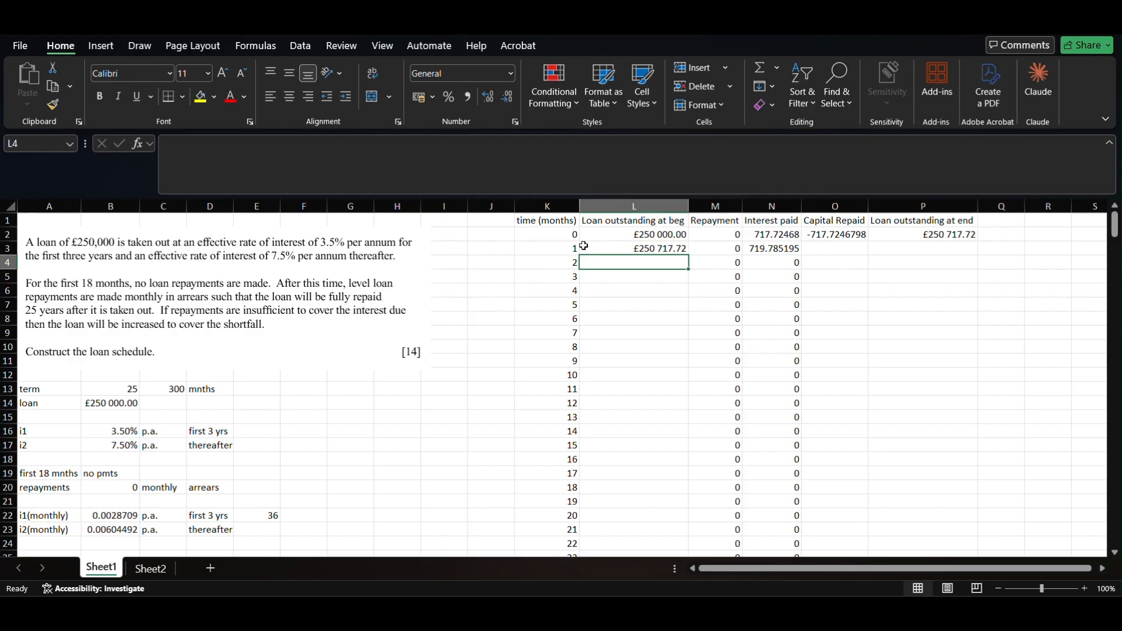
- Fill the opening balance, Capital Repaid and closing balance formulas down columns L, O and P
click(663, 246)
drag(689, 257, 689, 256)
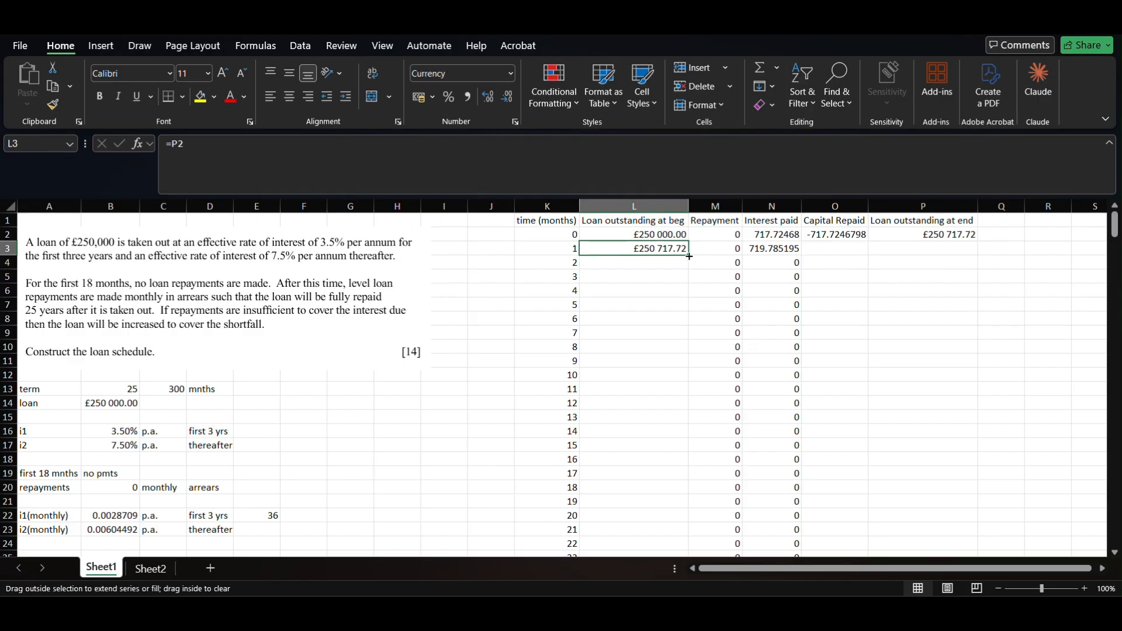
double_click(689, 257)
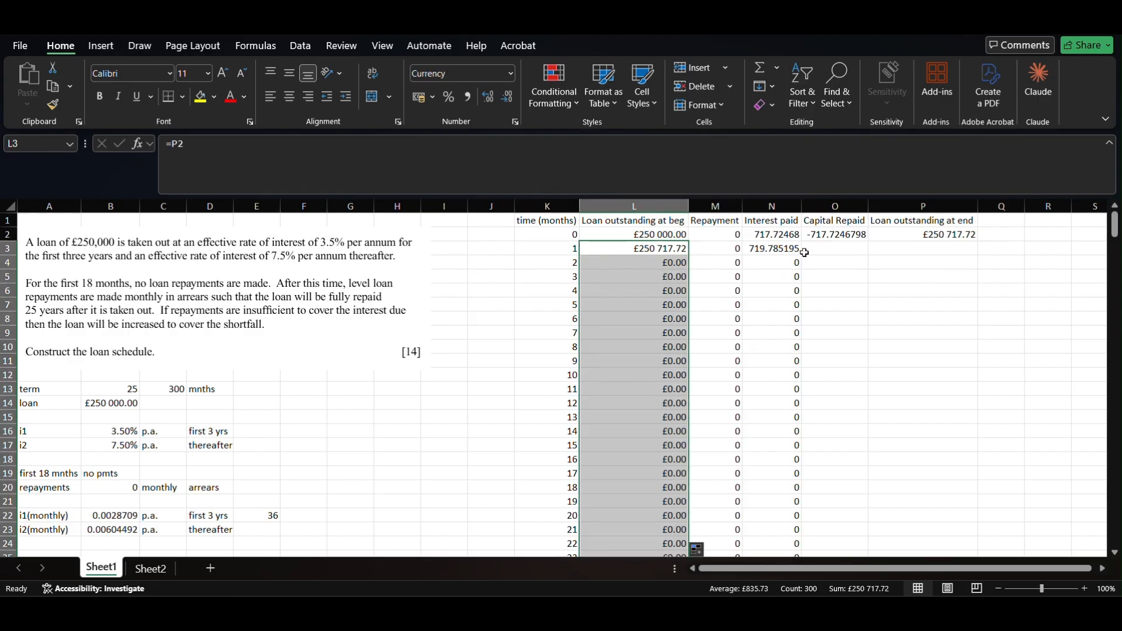
click(839, 235)
drag(870, 241, 870, 242)
double_click(869, 242)
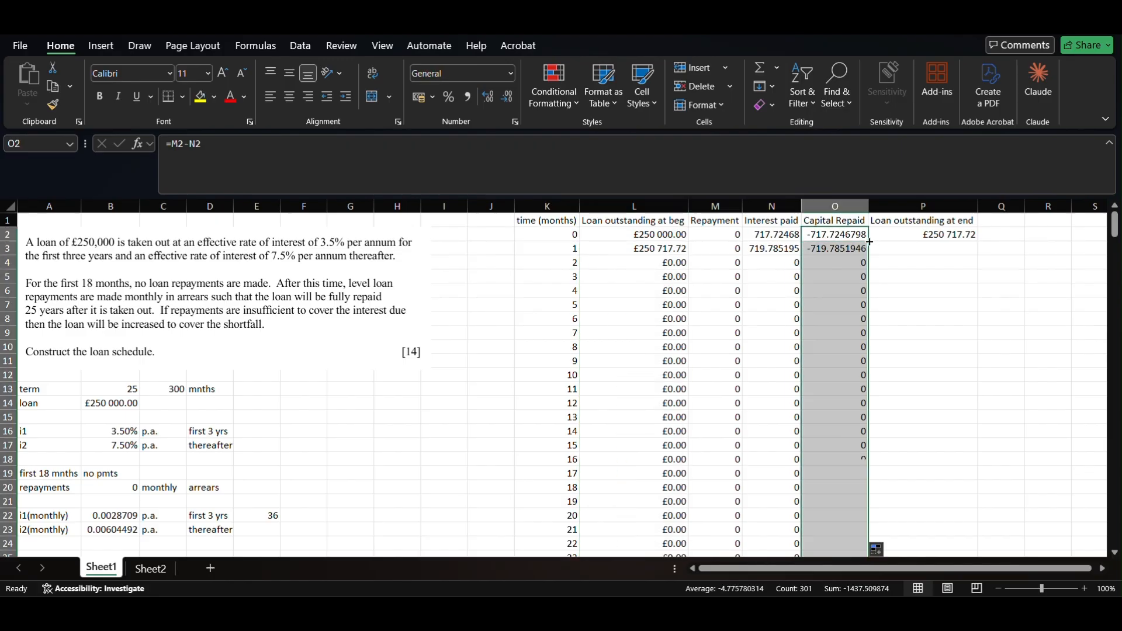
click(924, 234)
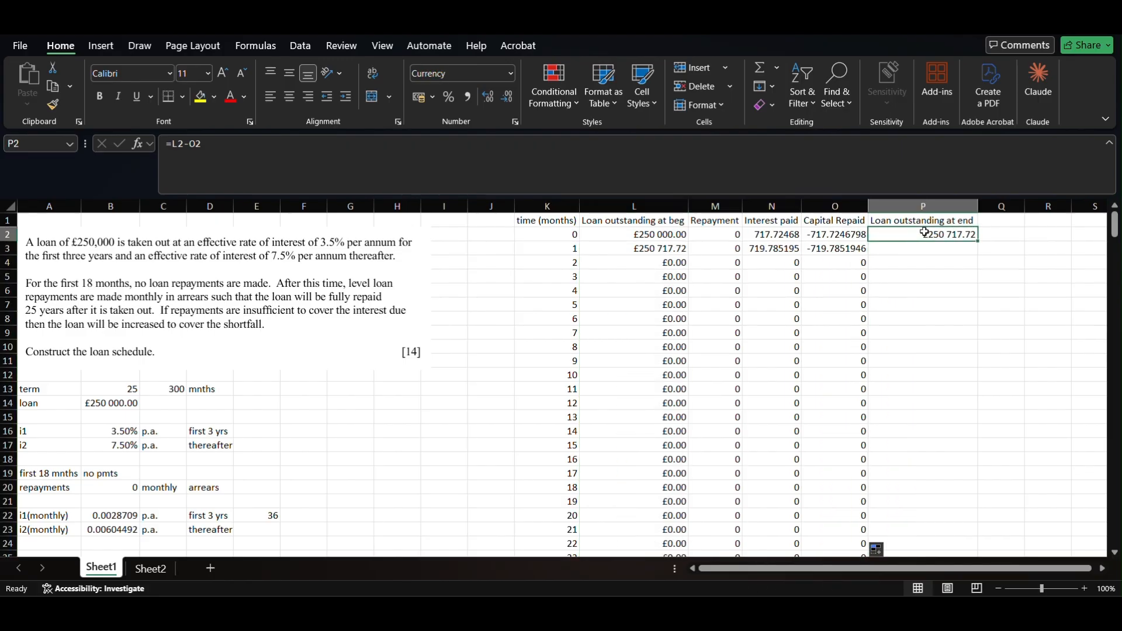
double_click(981, 240)
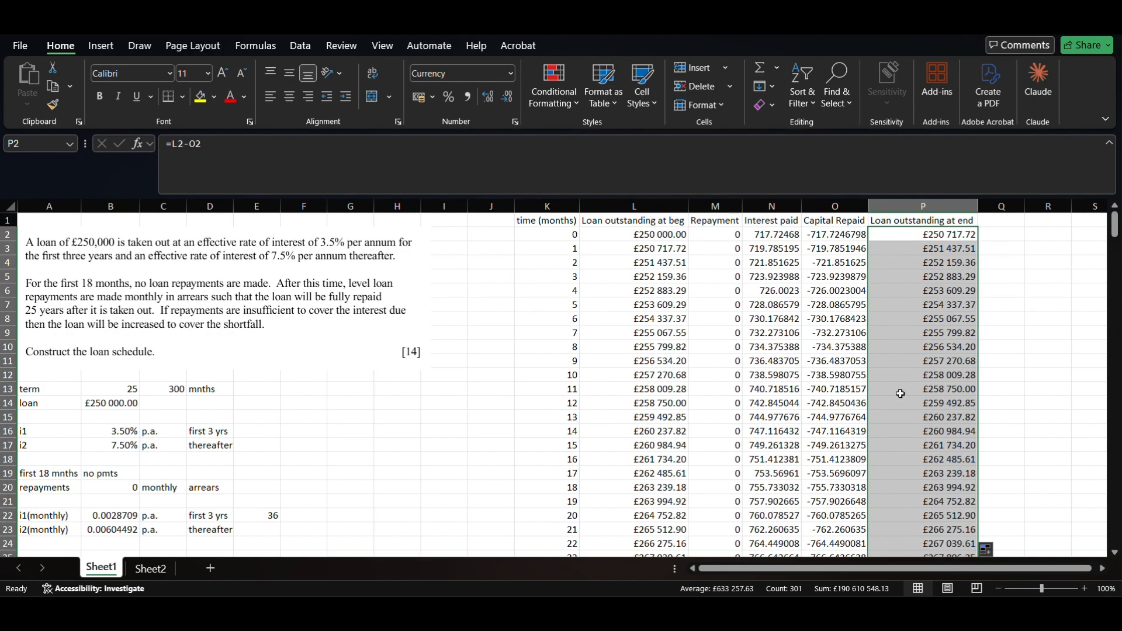
scroll(900, 394, down, 9)
scroll(901, 394, down, 20)
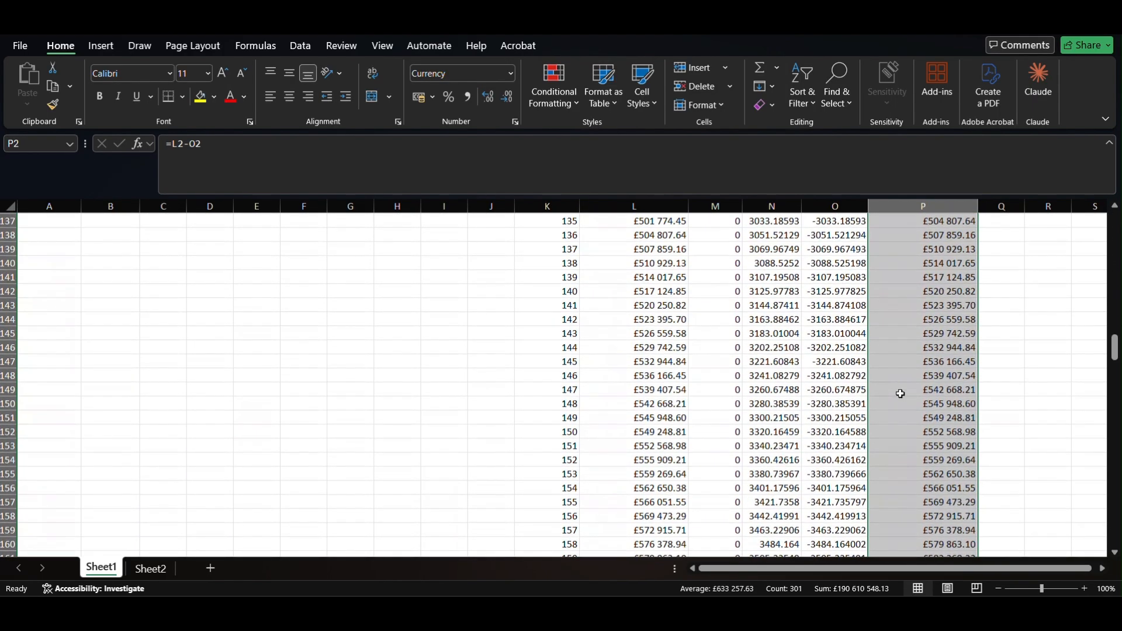
scroll(901, 394, down, 20)
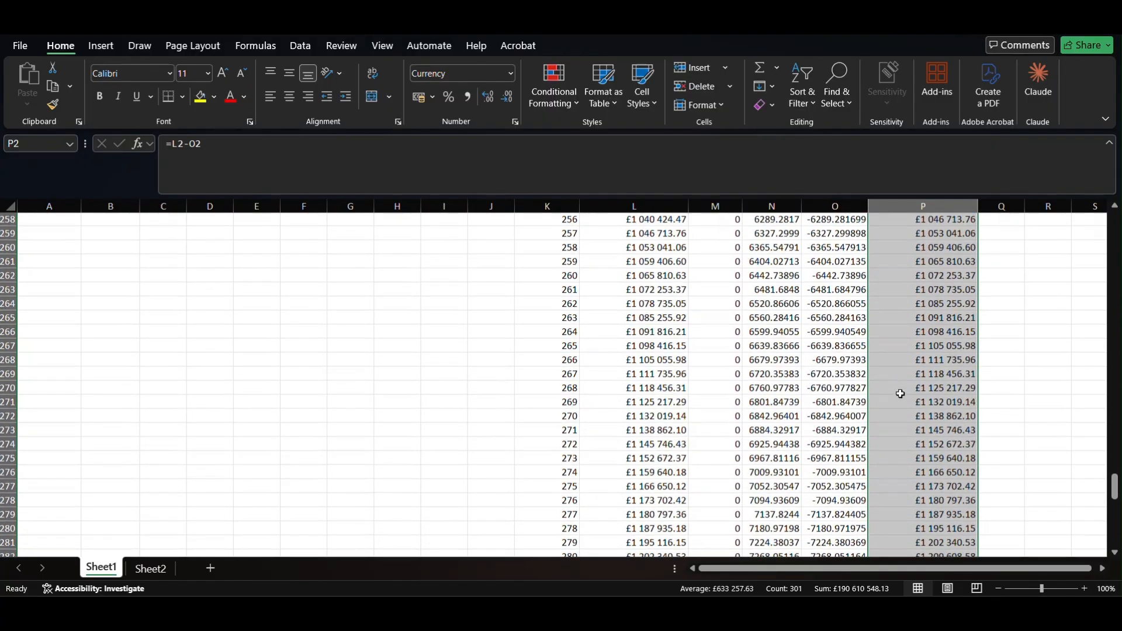
scroll(901, 394, down, 9)
scroll(901, 394, up, 8)
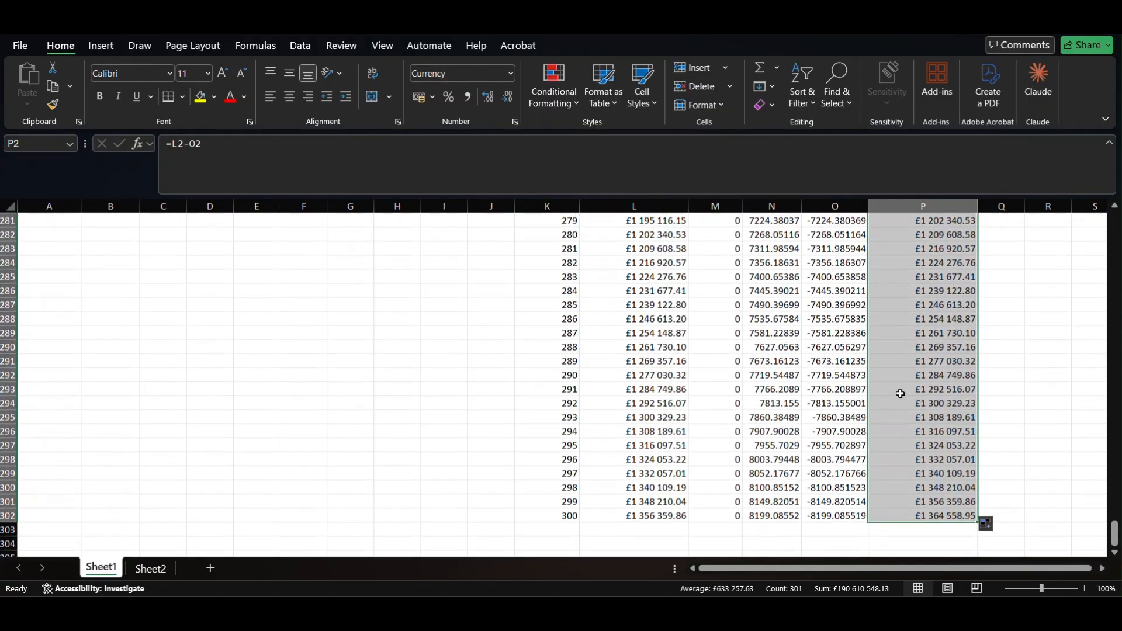
scroll(898, 396, up, 20)
scroll(858, 437, down, 20)
scroll(858, 436, down, 20)
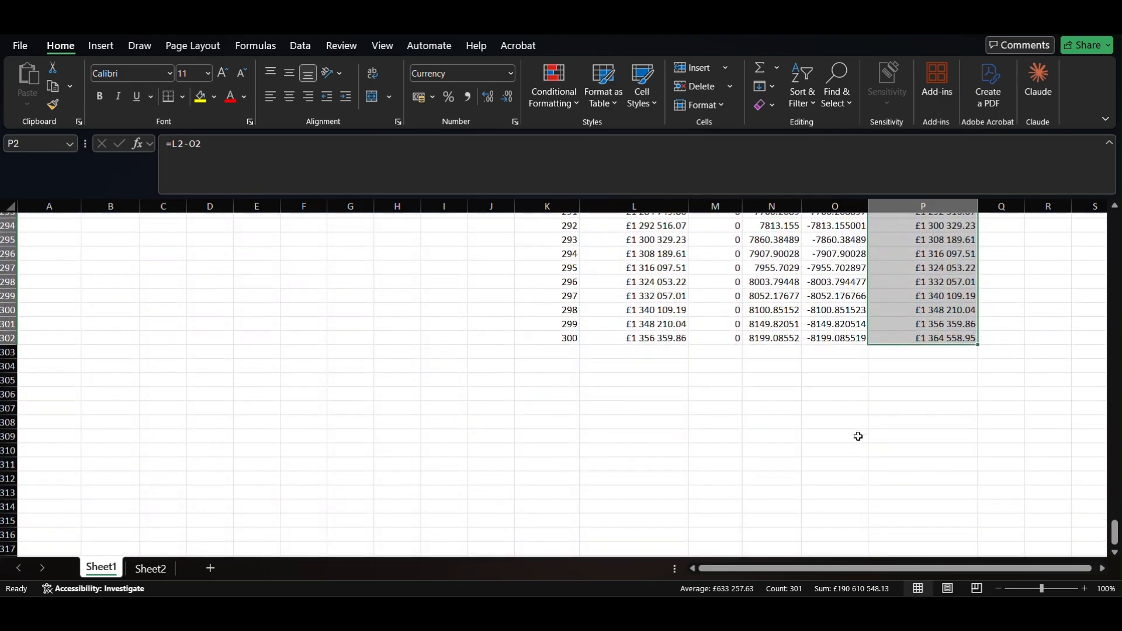
scroll(857, 444, up, 1)
click(559, 375)
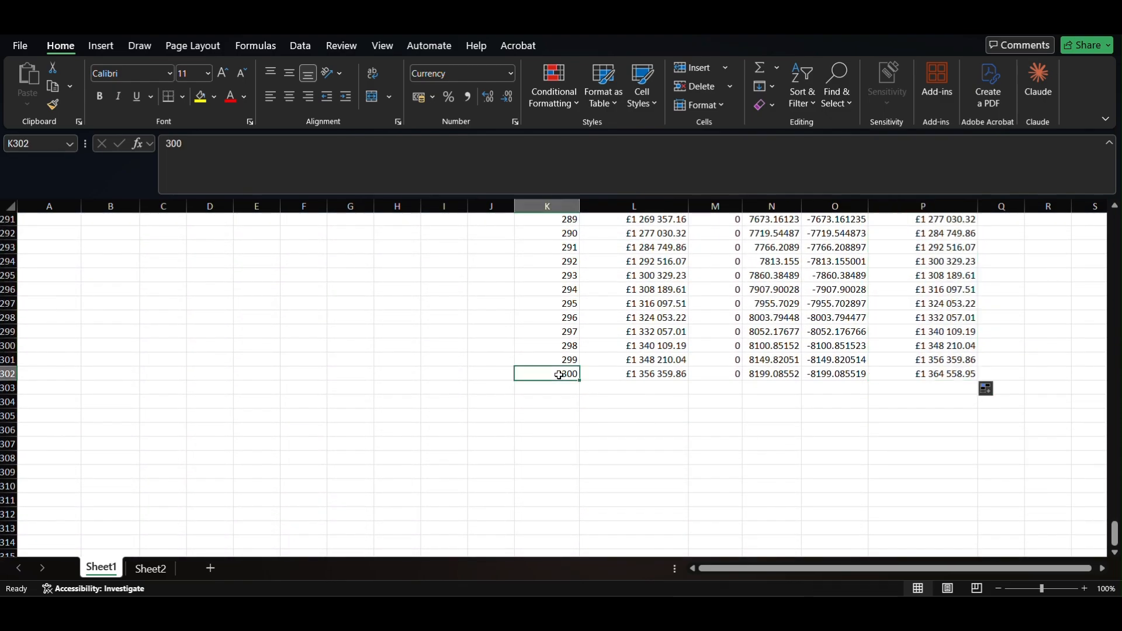
key(shift+Right)
key(shift+Right)
key(shift+Right)
key(shift+Right)
key(shift+Right)
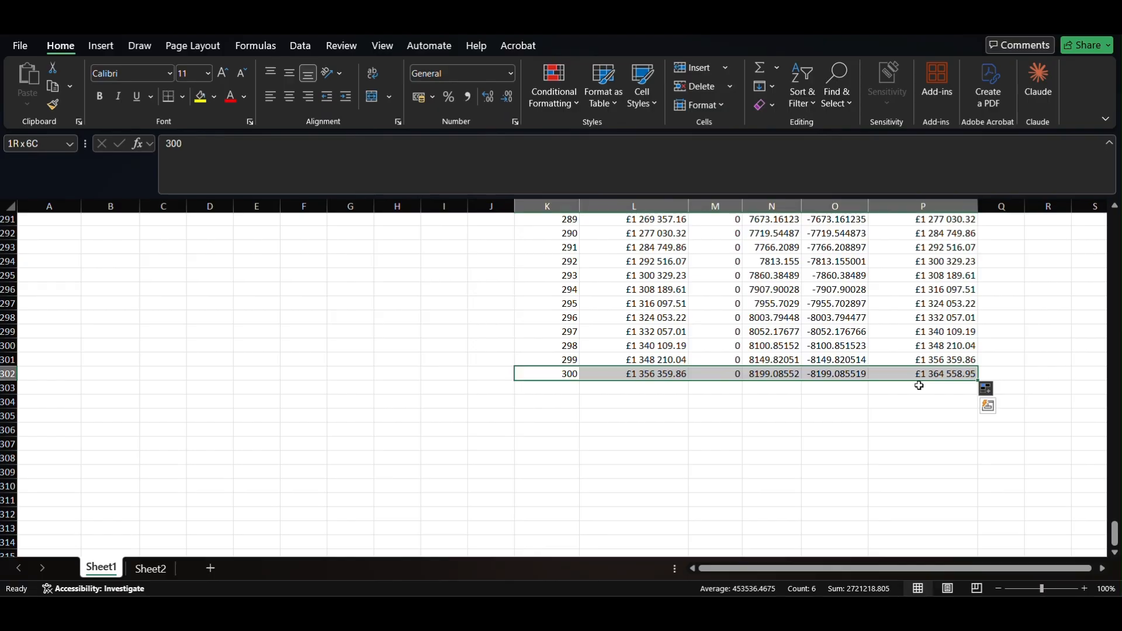
click(916, 377)
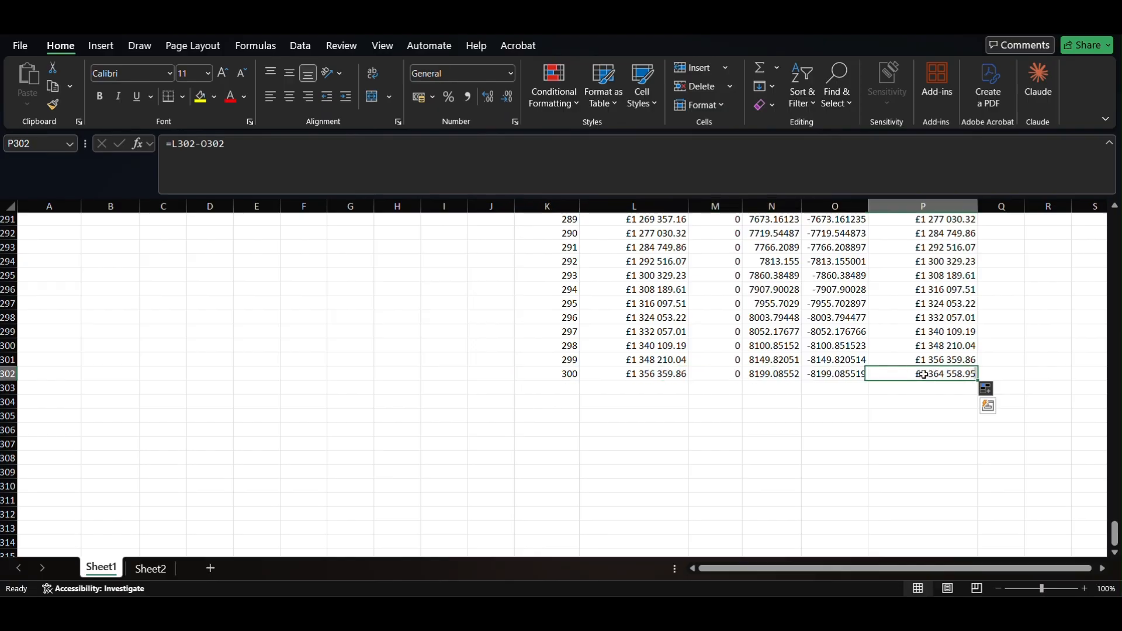
scroll(857, 312, up, 1)
scroll(857, 312, down, 20)
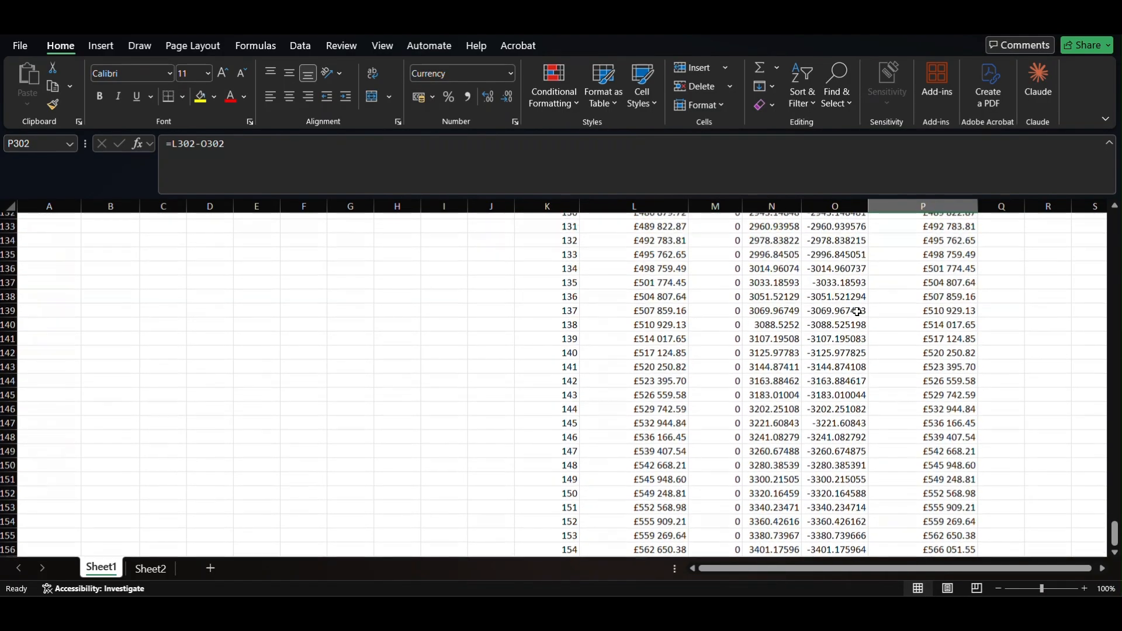
scroll(857, 311, up, 2)
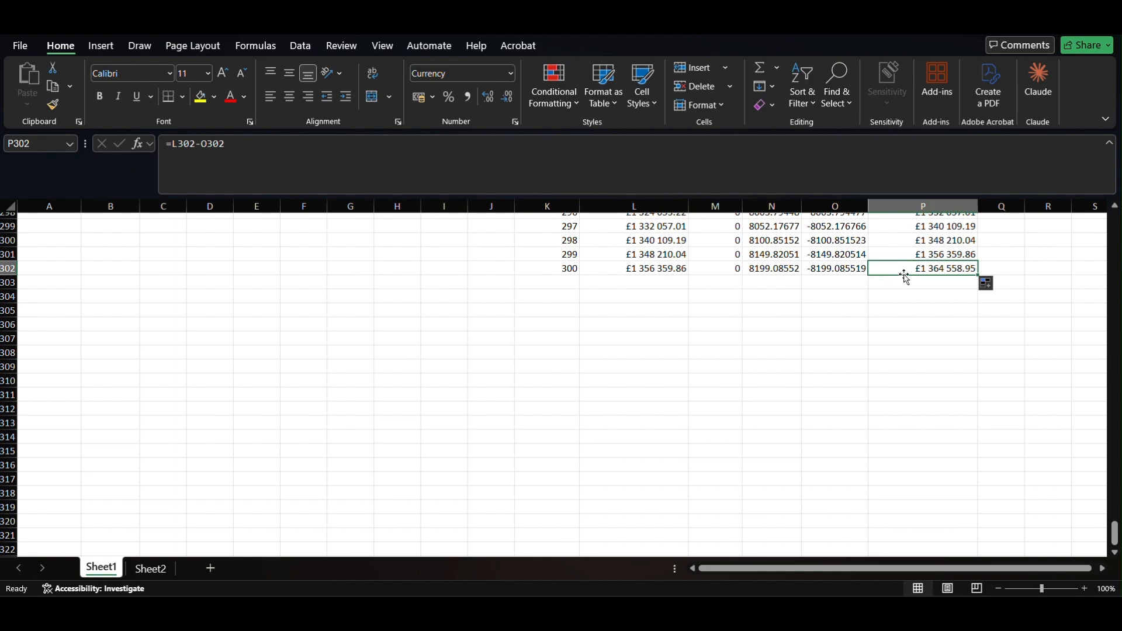
- Goal Seek P302 to 0 by changing B20, giving a repayment of 1851.01177
click(302, 47)
click(867, 104)
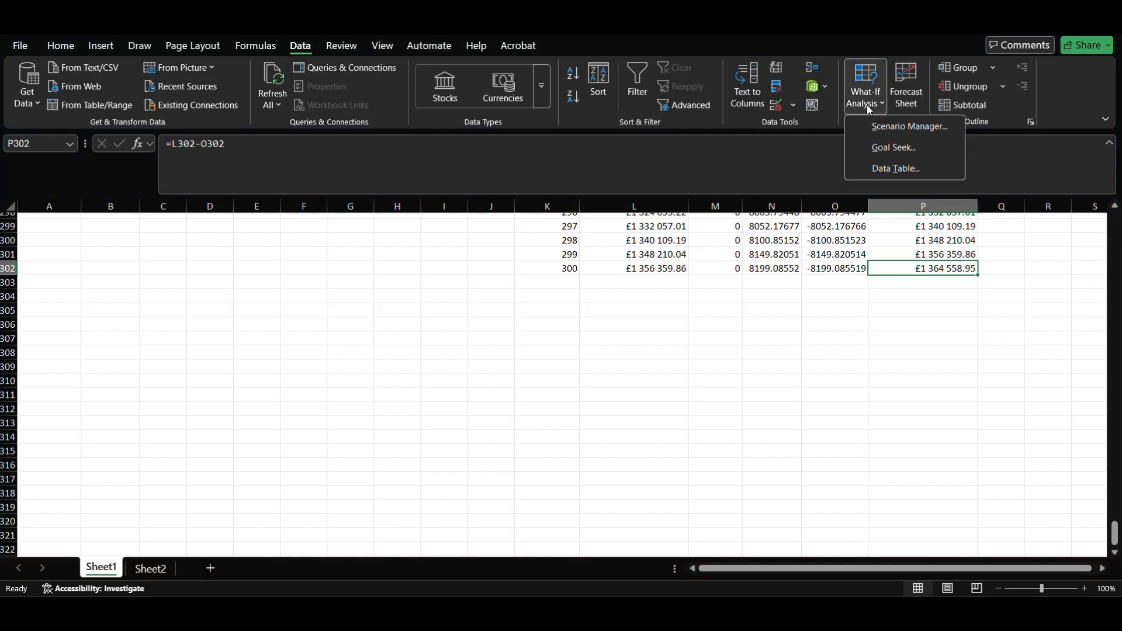
click(907, 145)
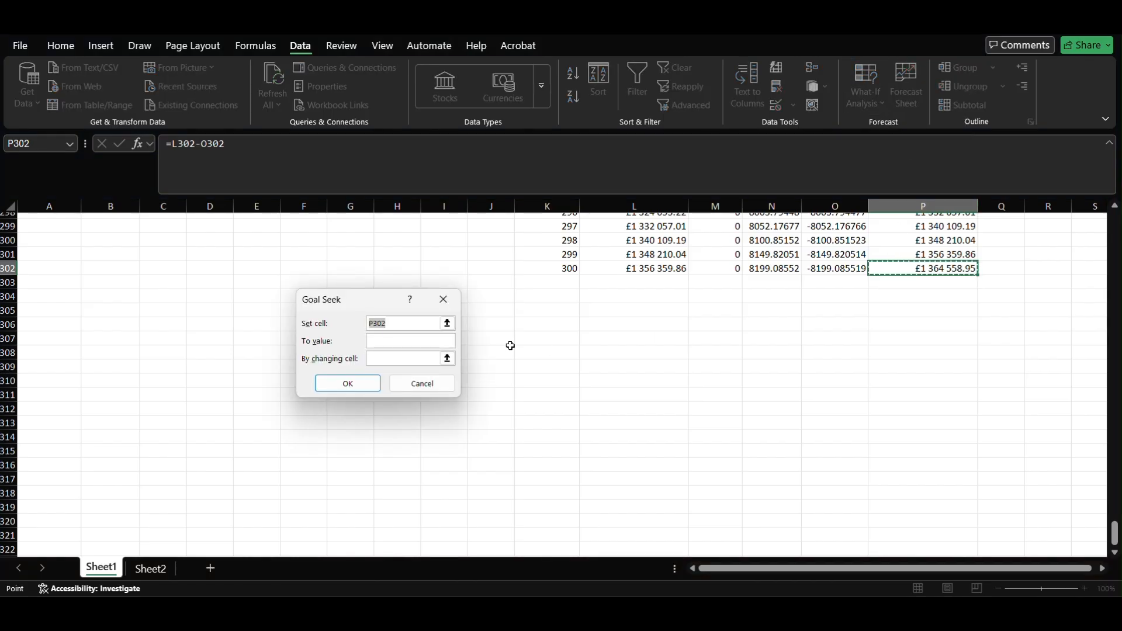
click(416, 345)
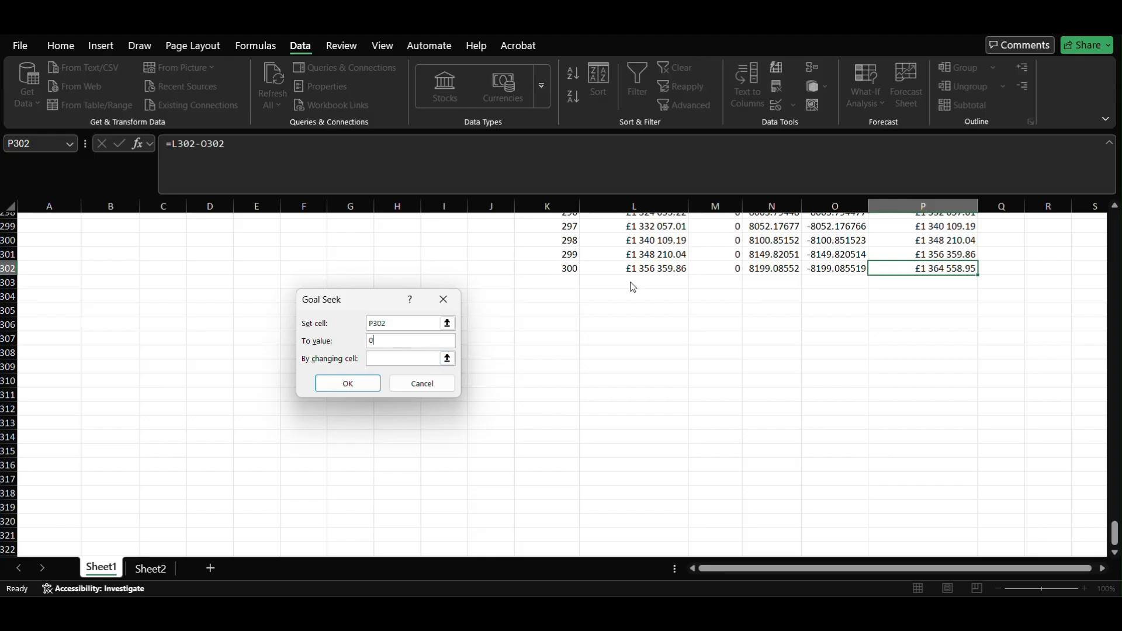
click(409, 358)
scroll(608, 333, up, 20)
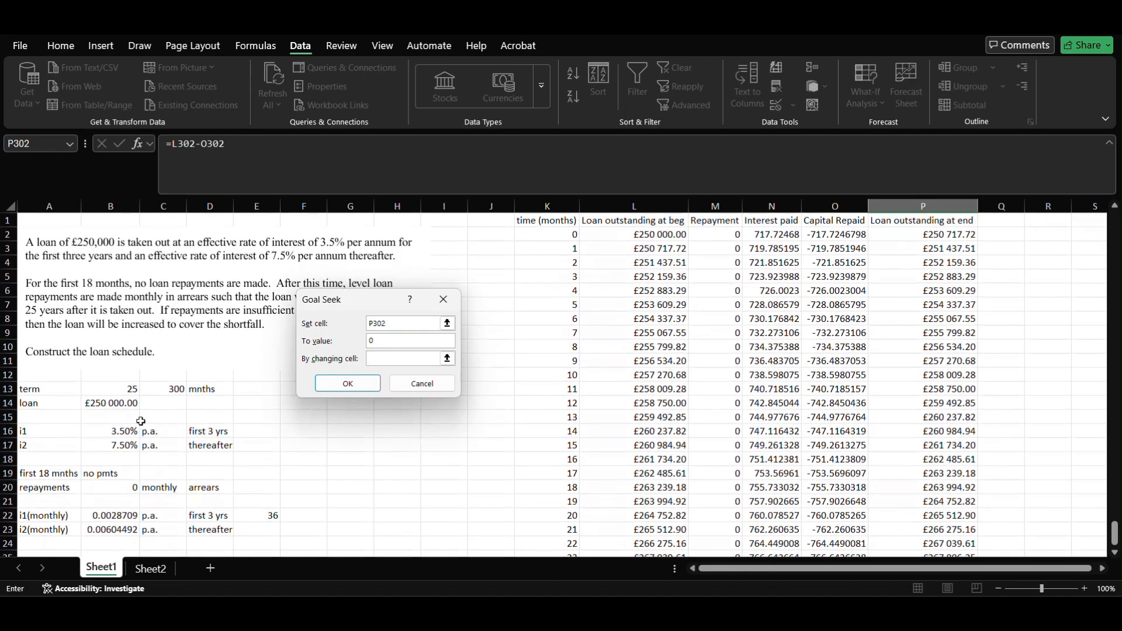
scroll(141, 444, down, 1)
click(106, 461)
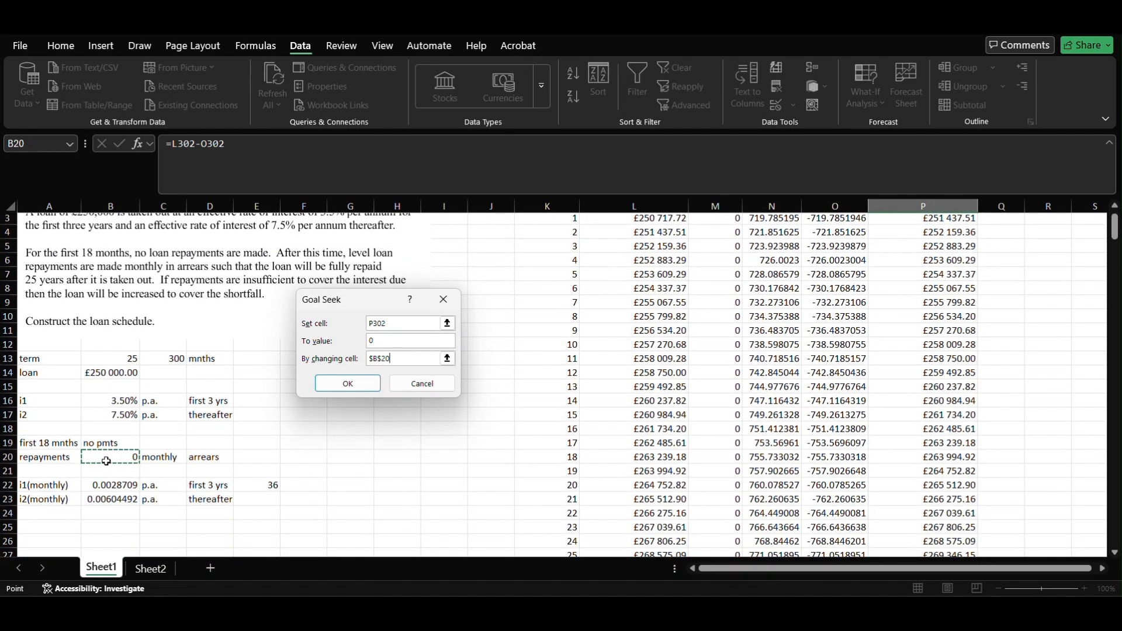
key(Return)
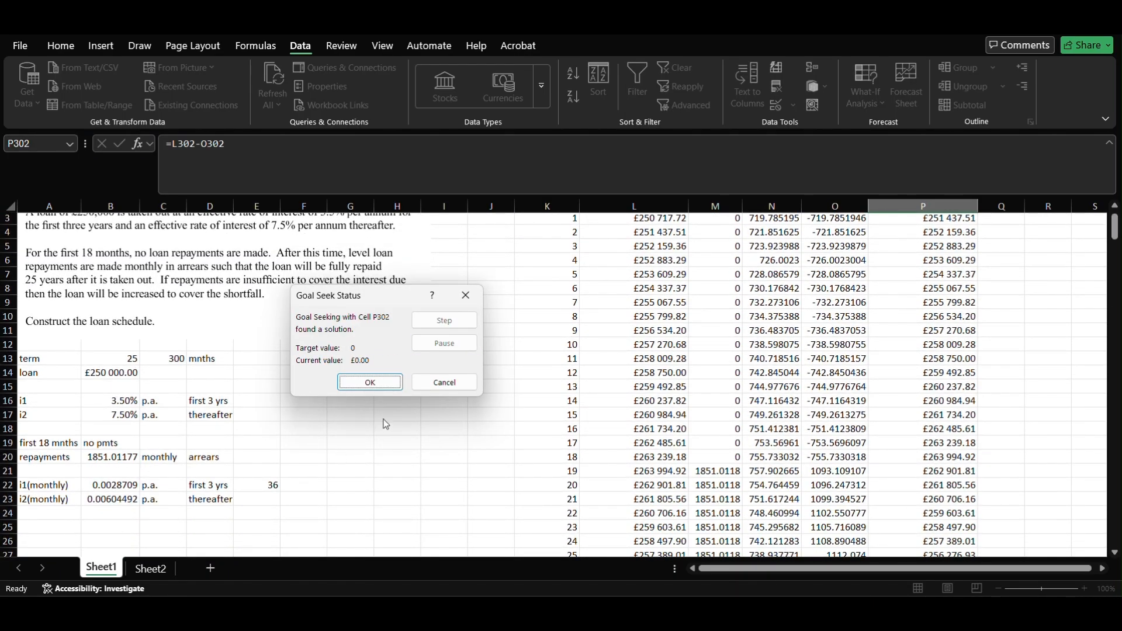
click(388, 388)
scroll(649, 425, down, 20)
scroll(649, 425, down, 20)
scroll(650, 425, up, 10)
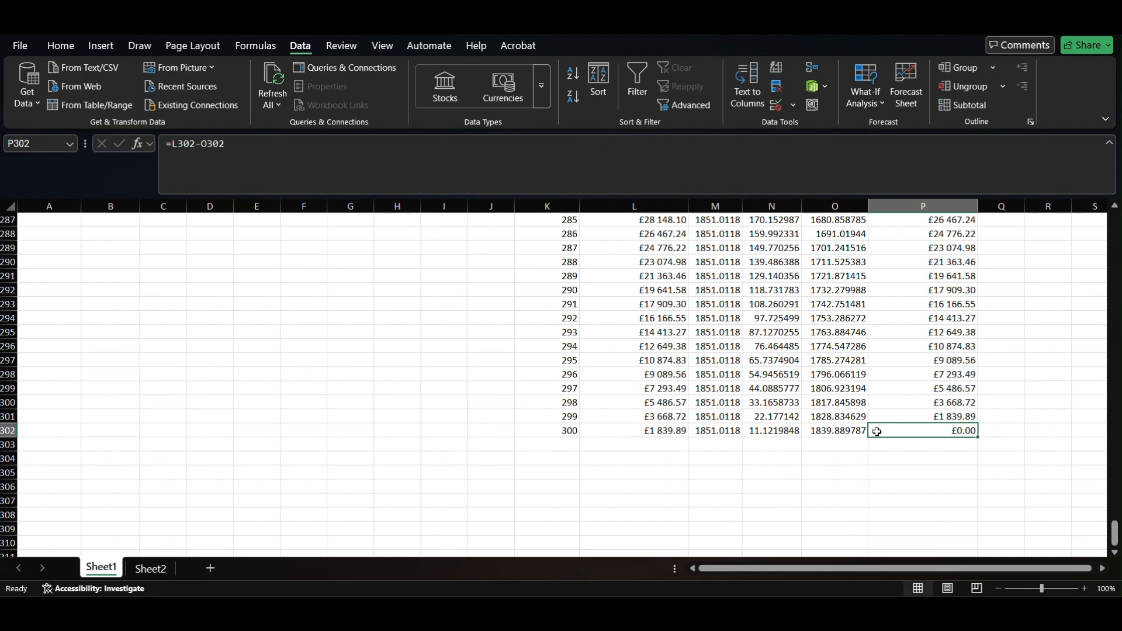
scroll(877, 432, up, 1)
scroll(877, 432, up, 20)
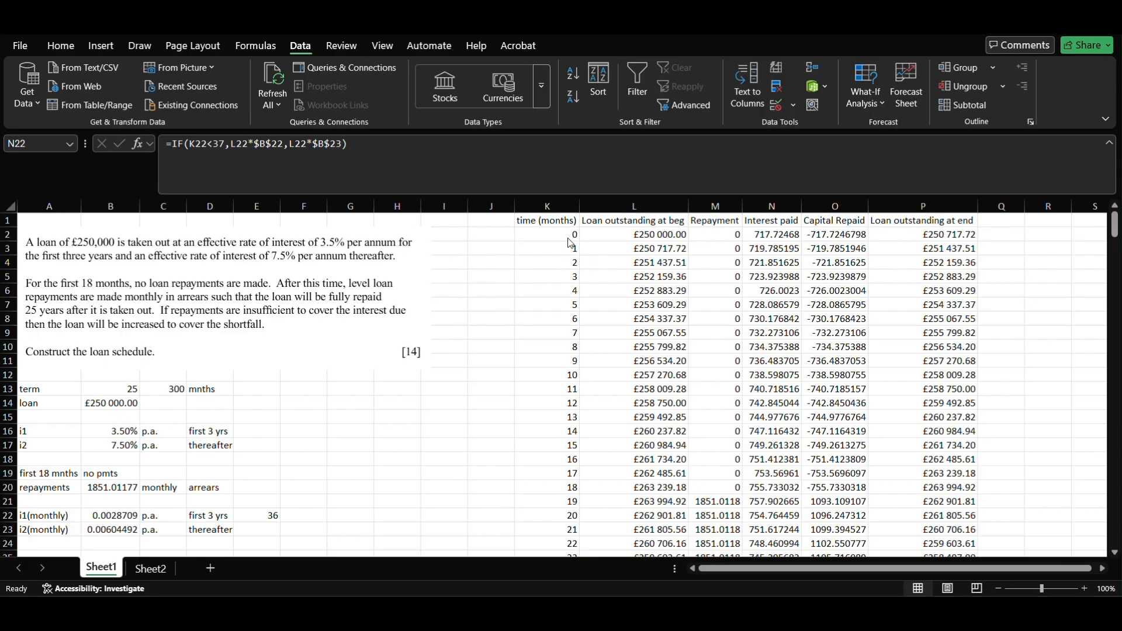
- Renumber the months from 1 by entering 1, 2, 3 in K2:K4 and filling down
click(558, 234)
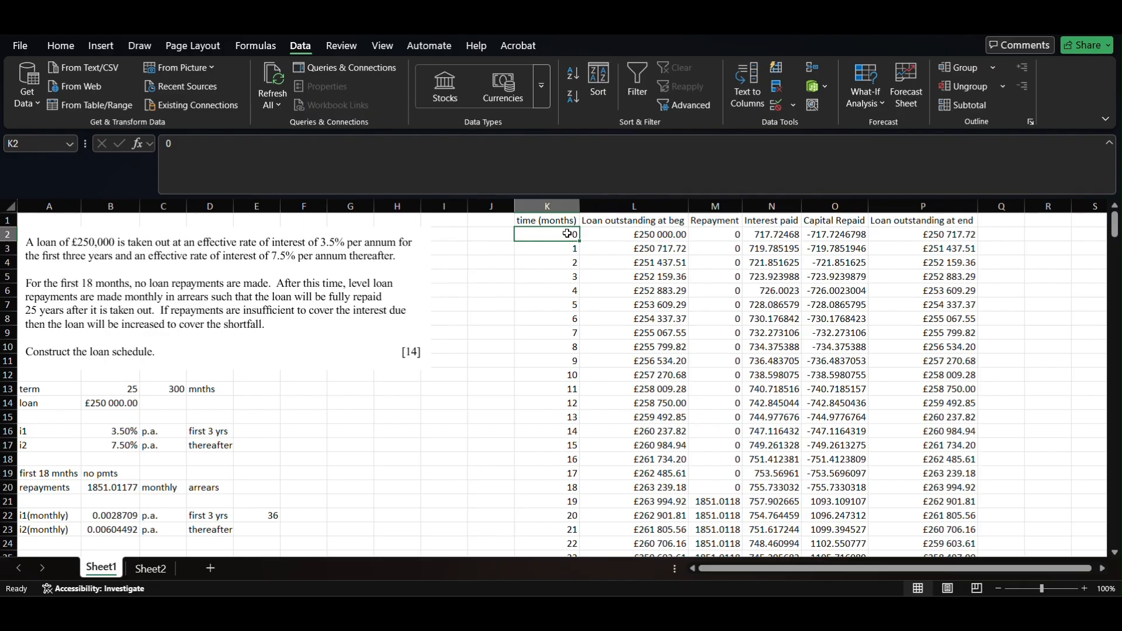
text(1)
key(Return)
text(2)
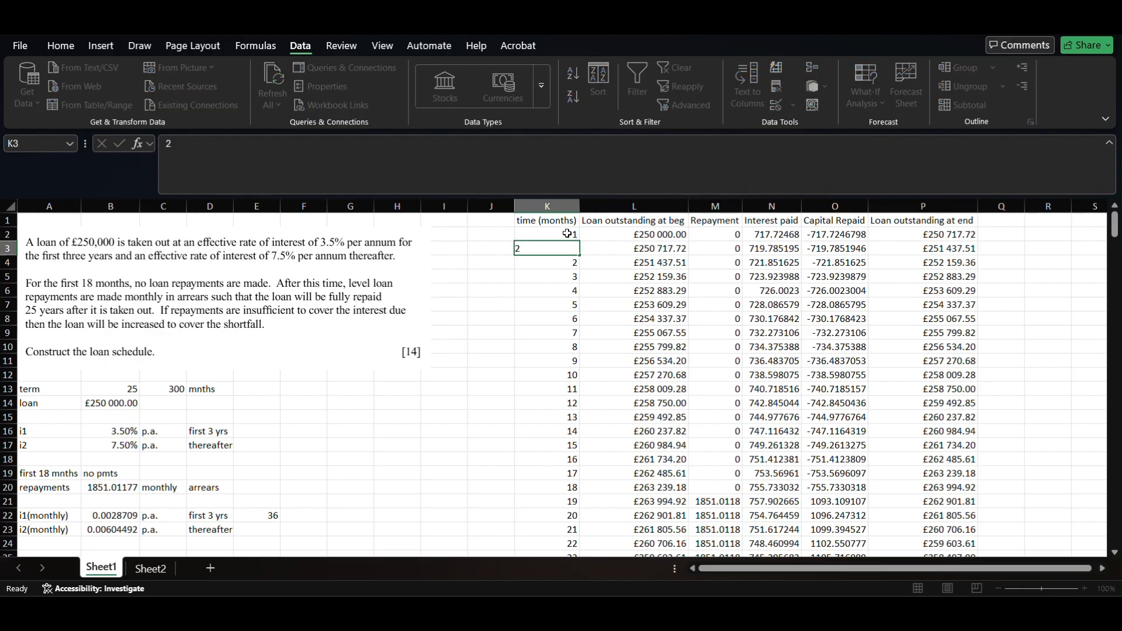
key(Return)
text(3)
key(Return)
drag(568, 234, 567, 262)
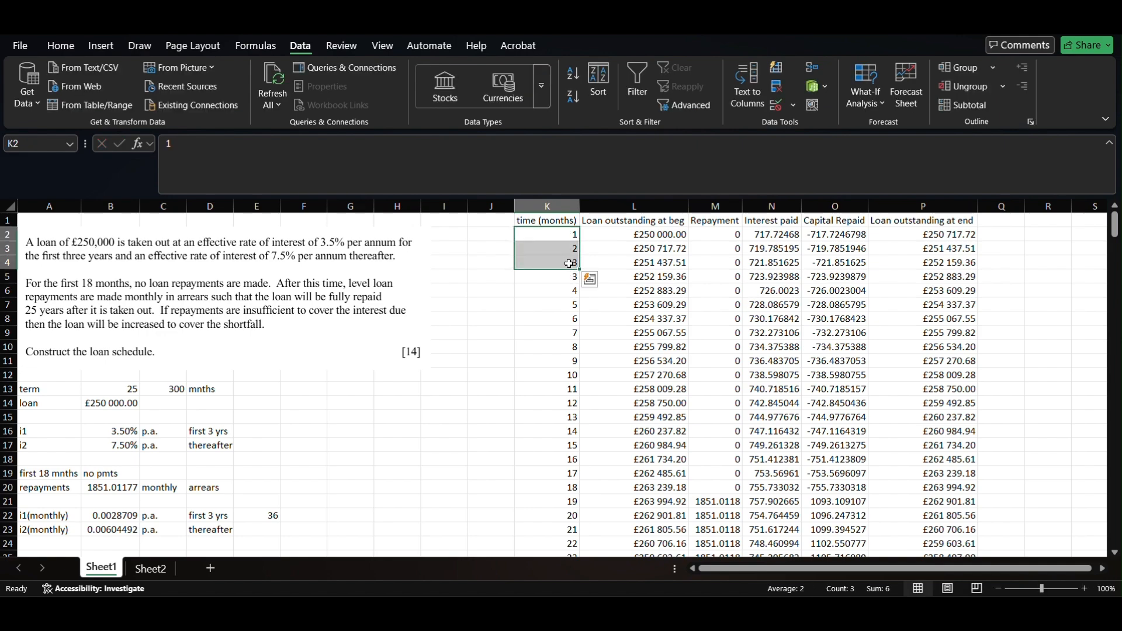
double_click(581, 270)
- Clear the contents of the surplus row K302:P302
scroll(559, 420, down, 20)
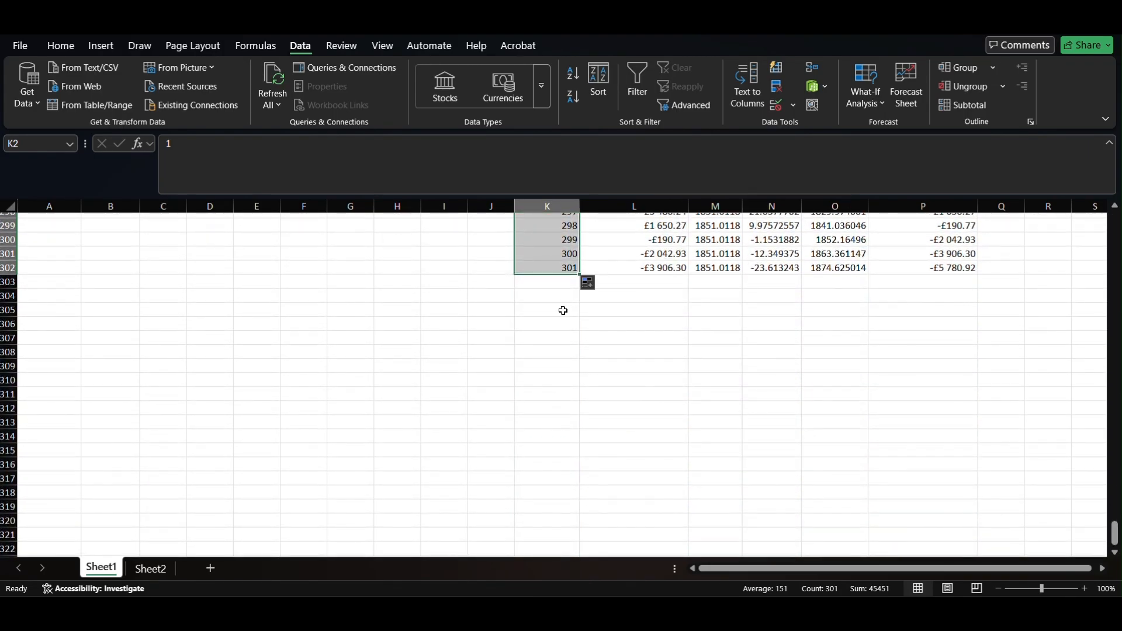
click(570, 266)
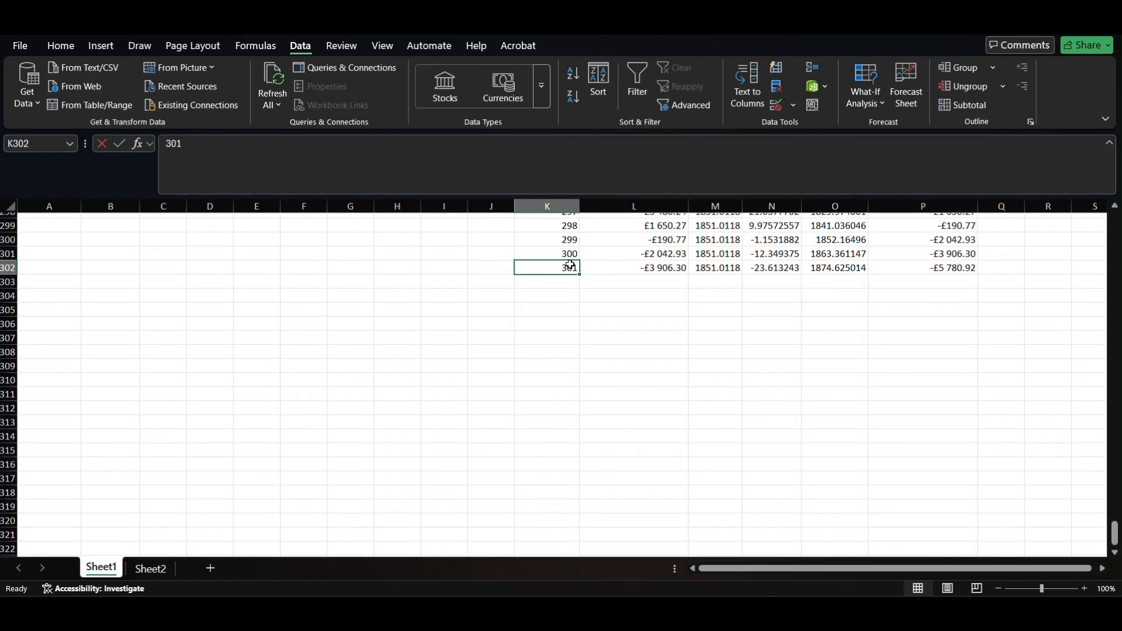
key(Delete)
key(shift+Right)
key(shift+Right)
key(shift+Right)
key(shift+Right)
key(shift+Right)
key(shift+Right)
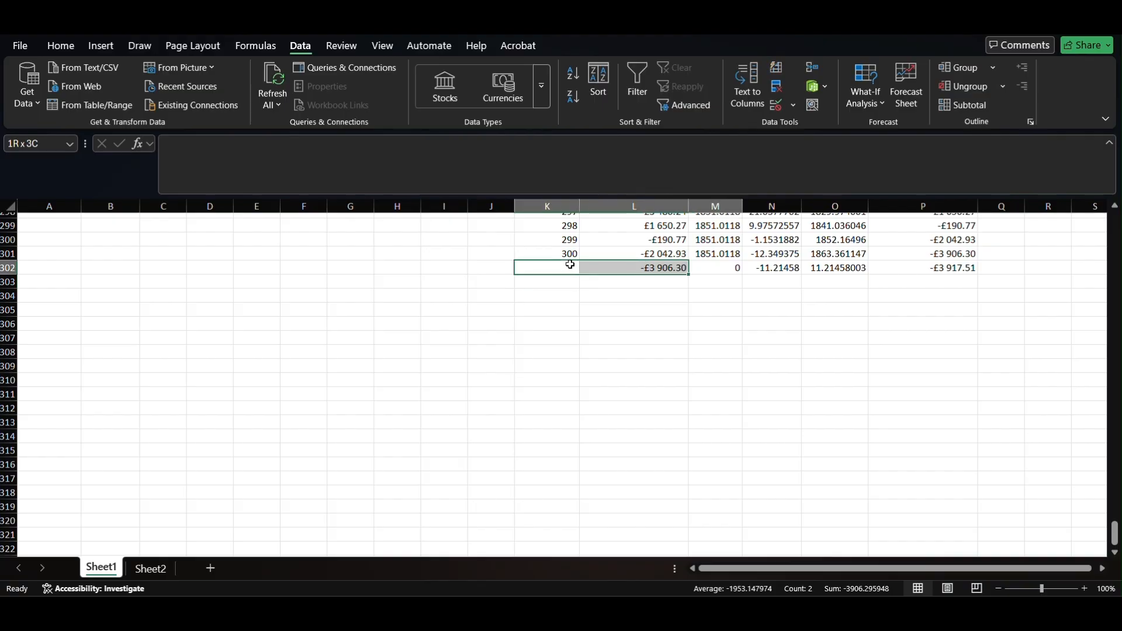
key(shift+Left)
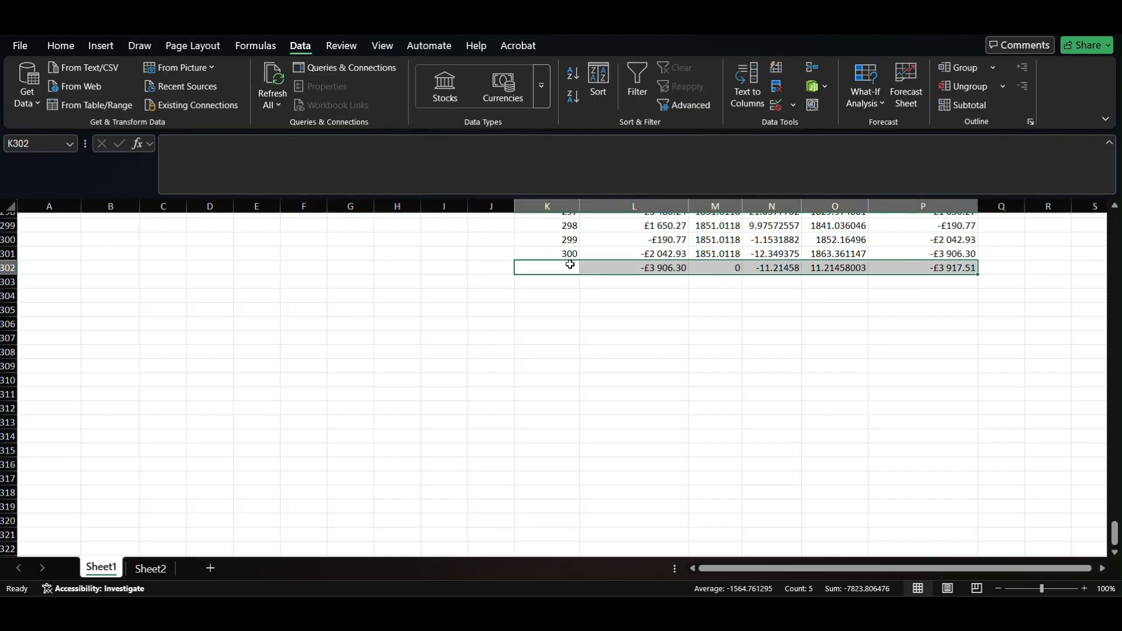
right_click(607, 266)
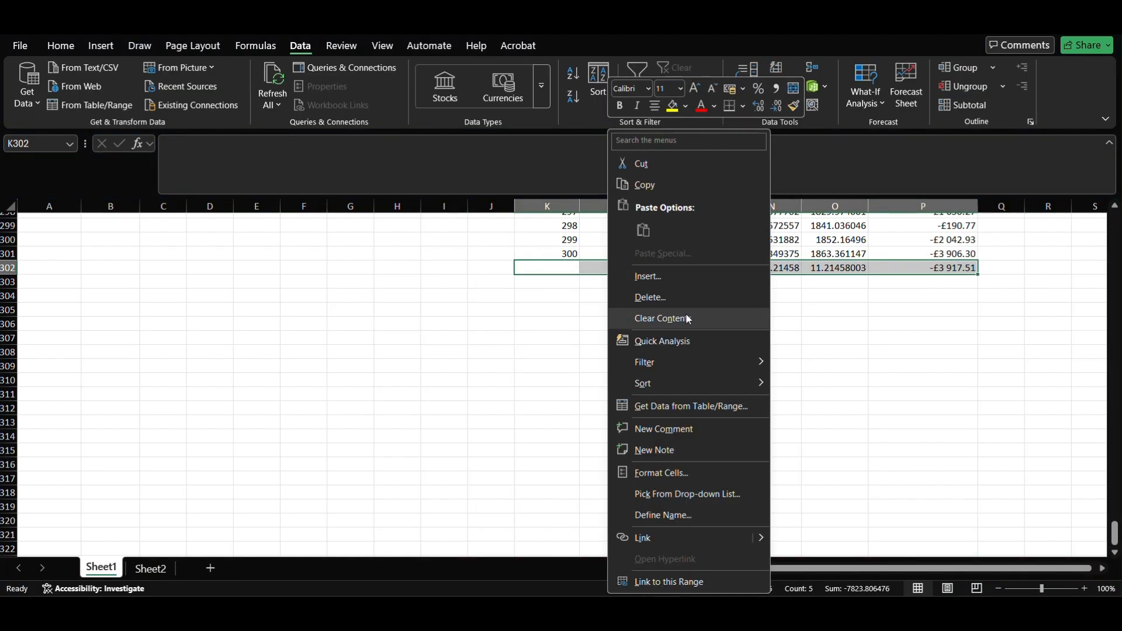
click(680, 319)
scroll(696, 327, up, 15)
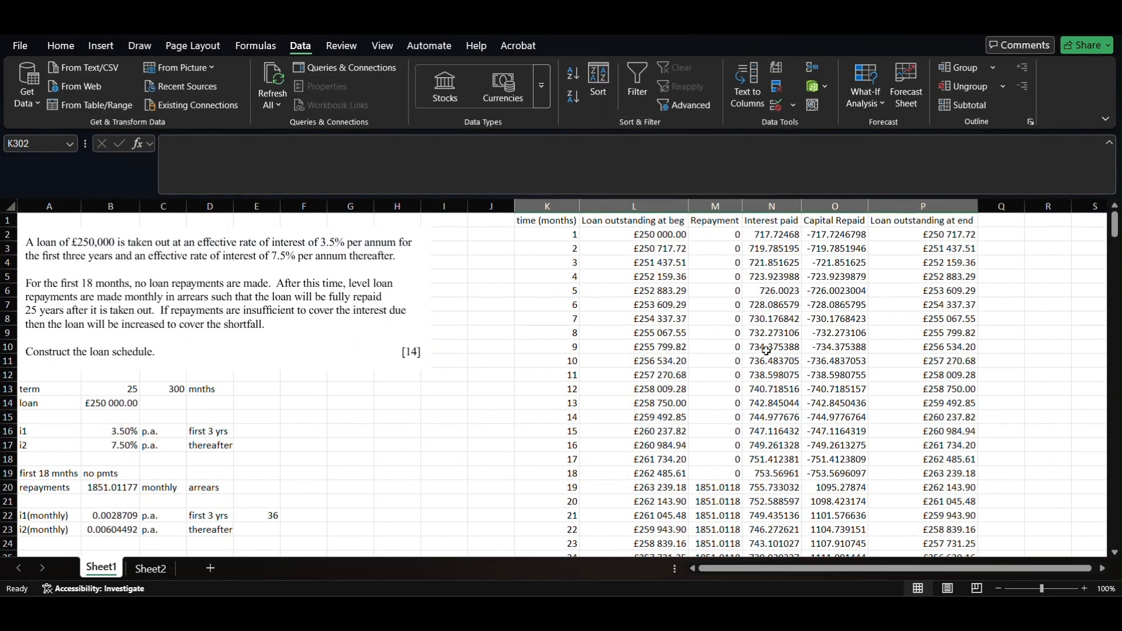
- Goal Seek P301 to 0 by changing B20, re-solving the repayment to 1845.71292
scroll(796, 483, right, 2)
scroll(796, 482, down, 20)
scroll(797, 482, up, 11)
scroll(827, 479, down, 9)
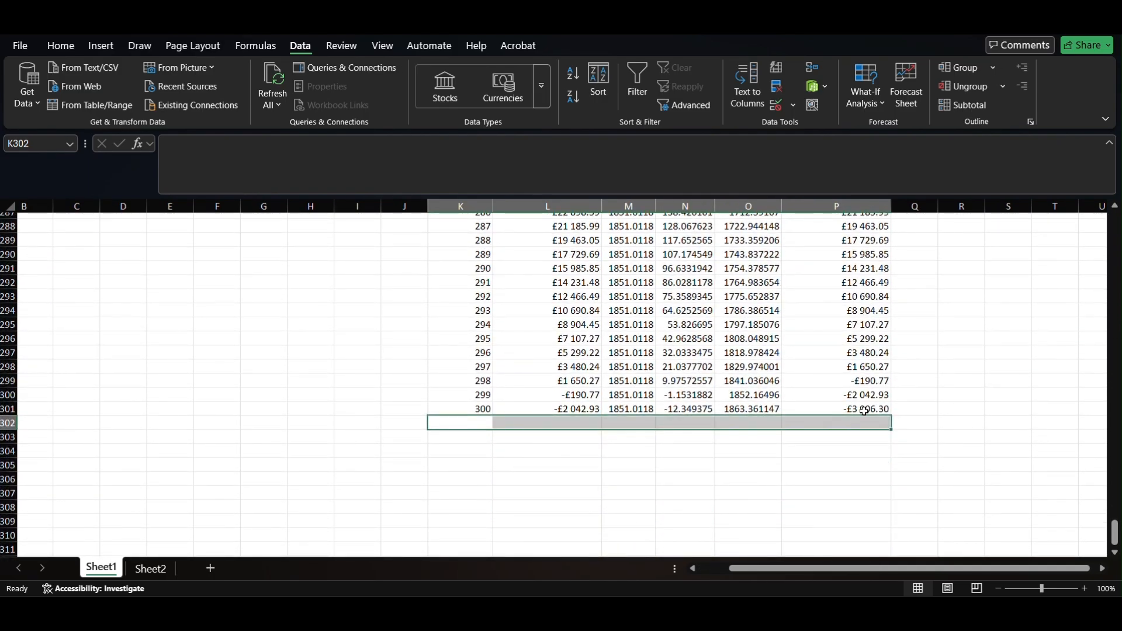
click(864, 411)
click(873, 101)
click(877, 154)
click(435, 338)
text(0)
click(421, 355)
scroll(142, 341, up, 20)
scroll(142, 341, up, 20)
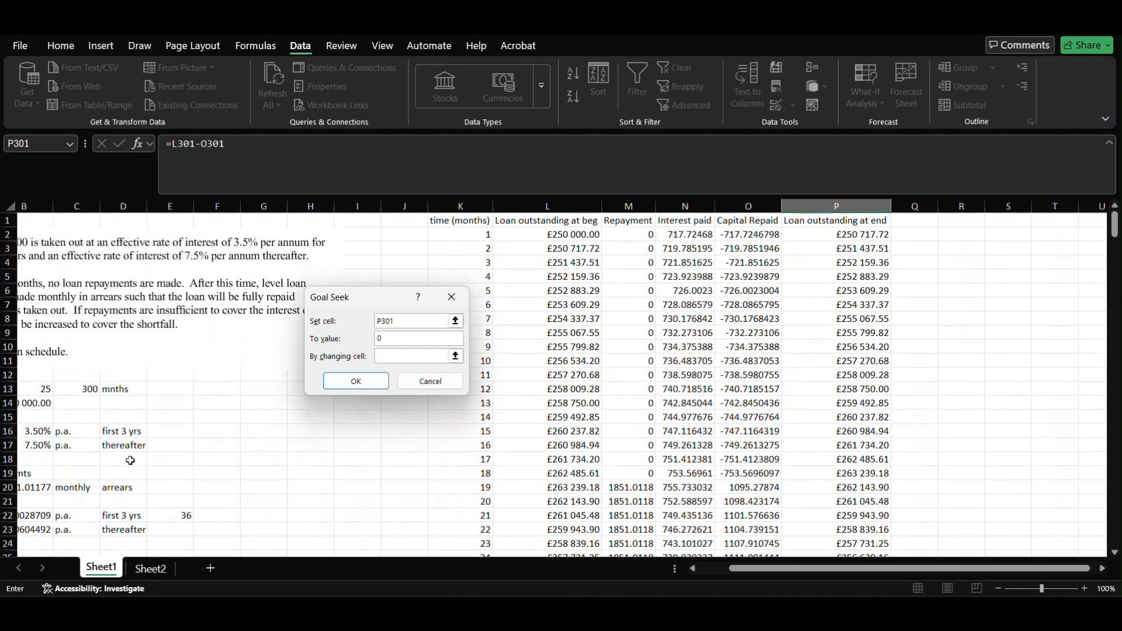
scroll(103, 517, left, 3)
click(112, 490)
key(Return)
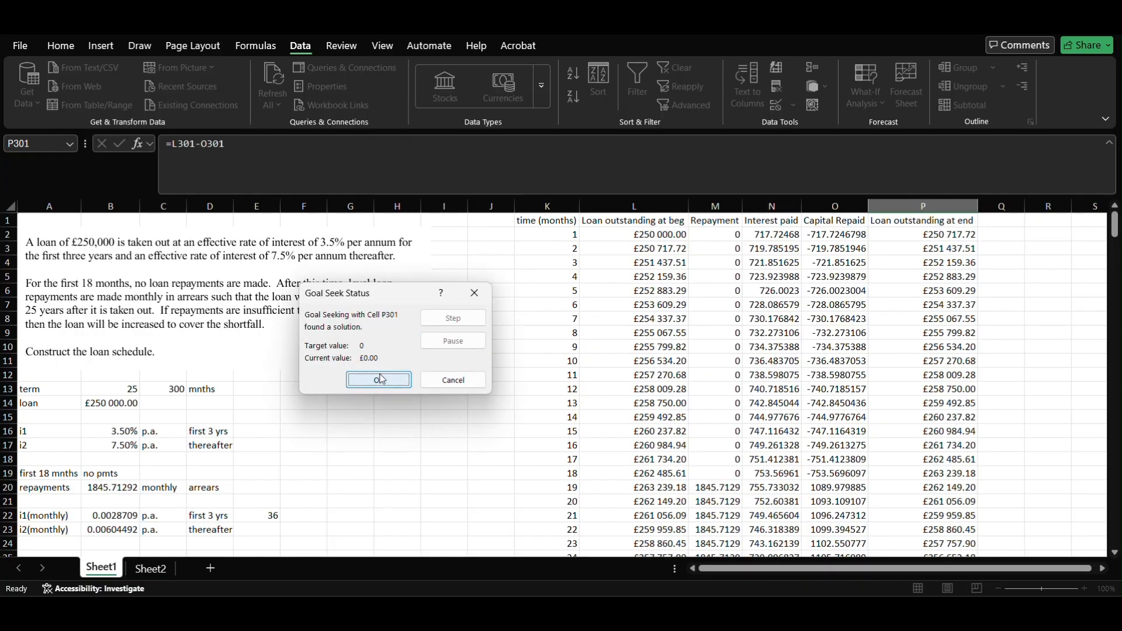
click(379, 376)
click(95, 484)
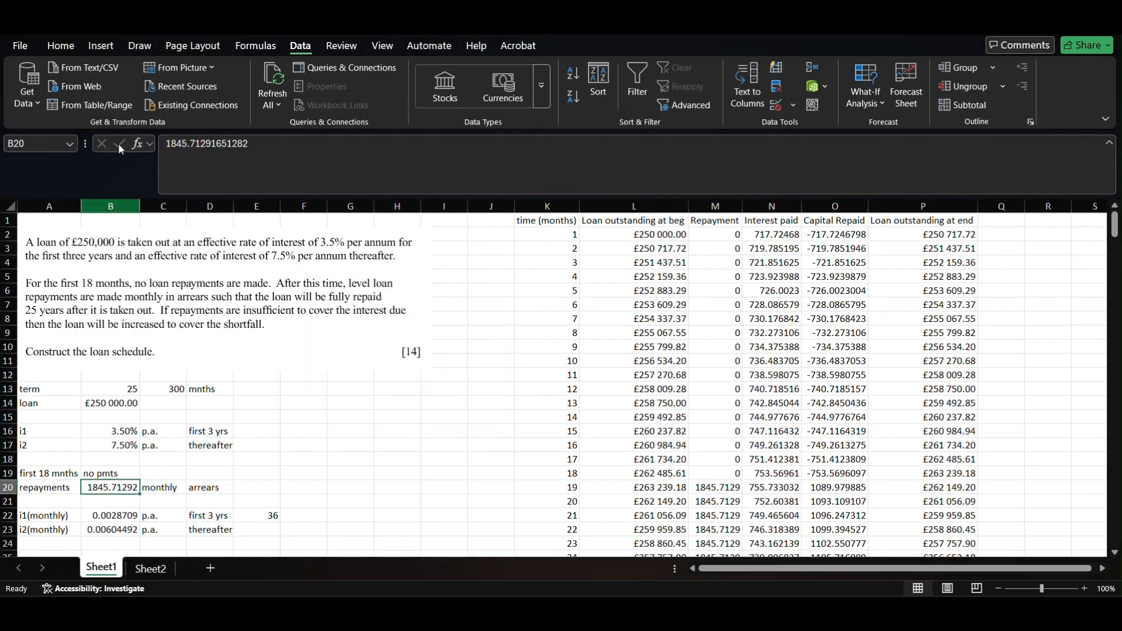
- Format B20 as English (United Kingdom) £ currency showing £1 845.71, and fill it yellow
click(60, 46)
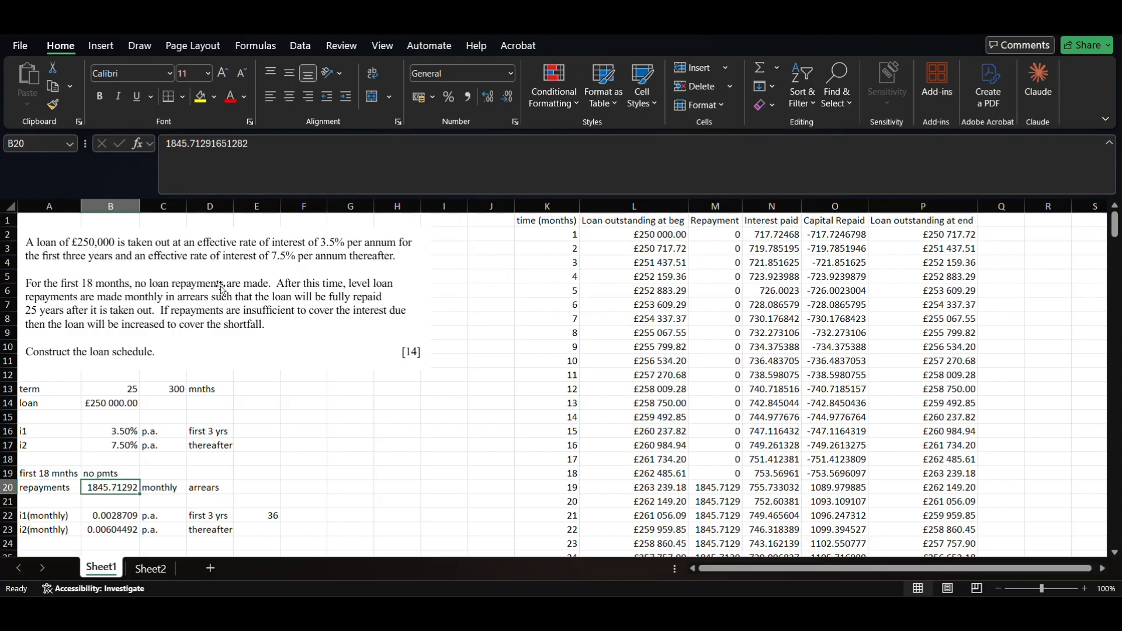
click(511, 74)
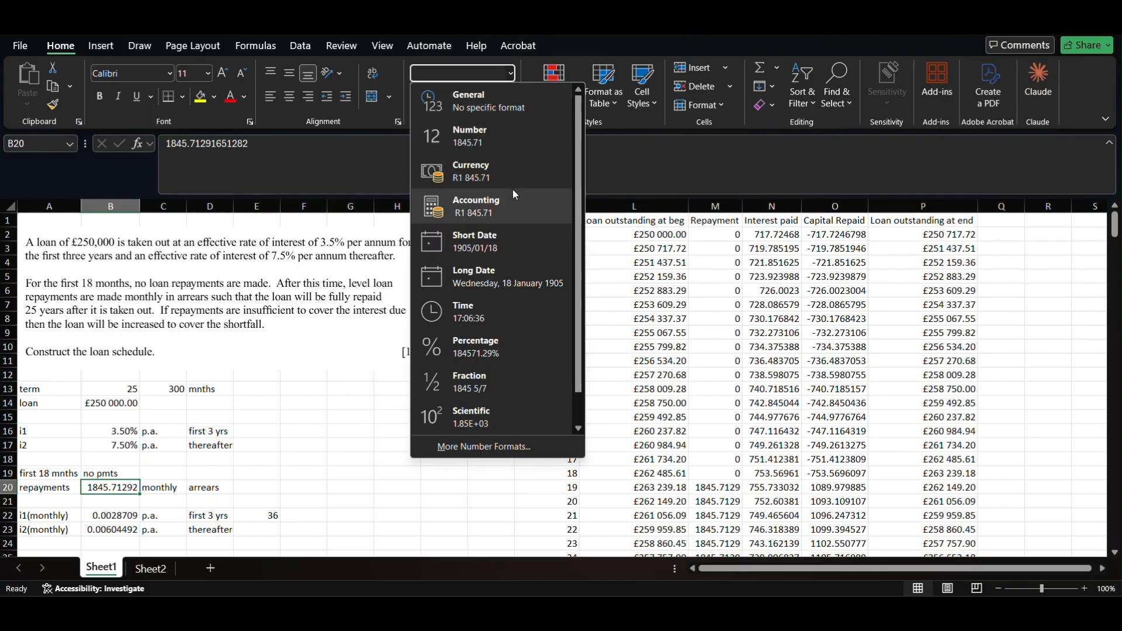
click(508, 170)
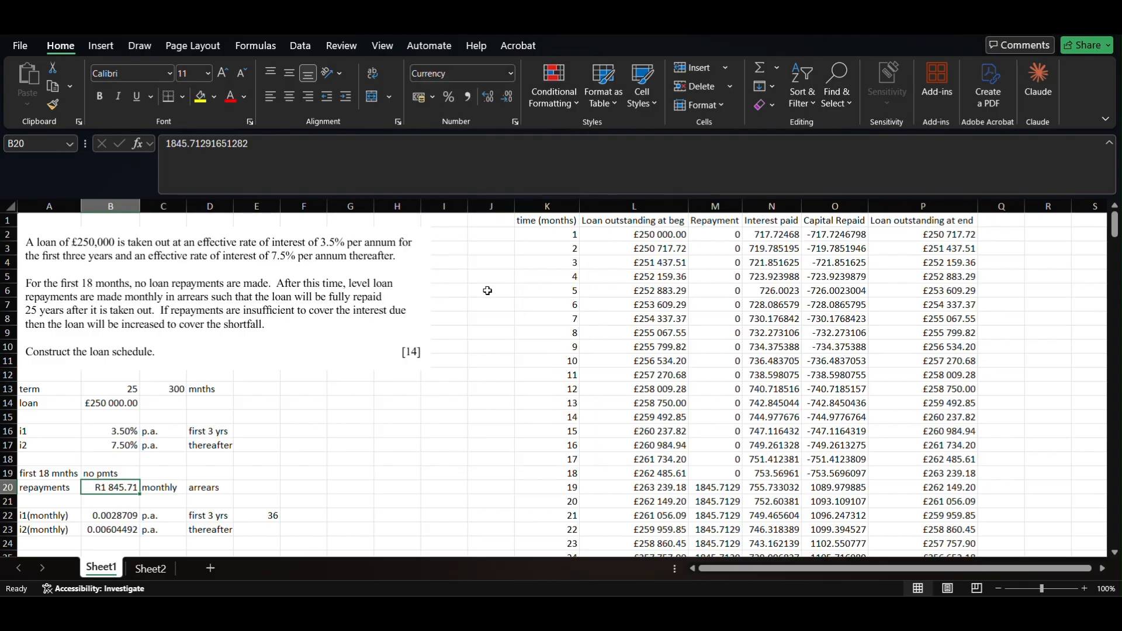
click(510, 73)
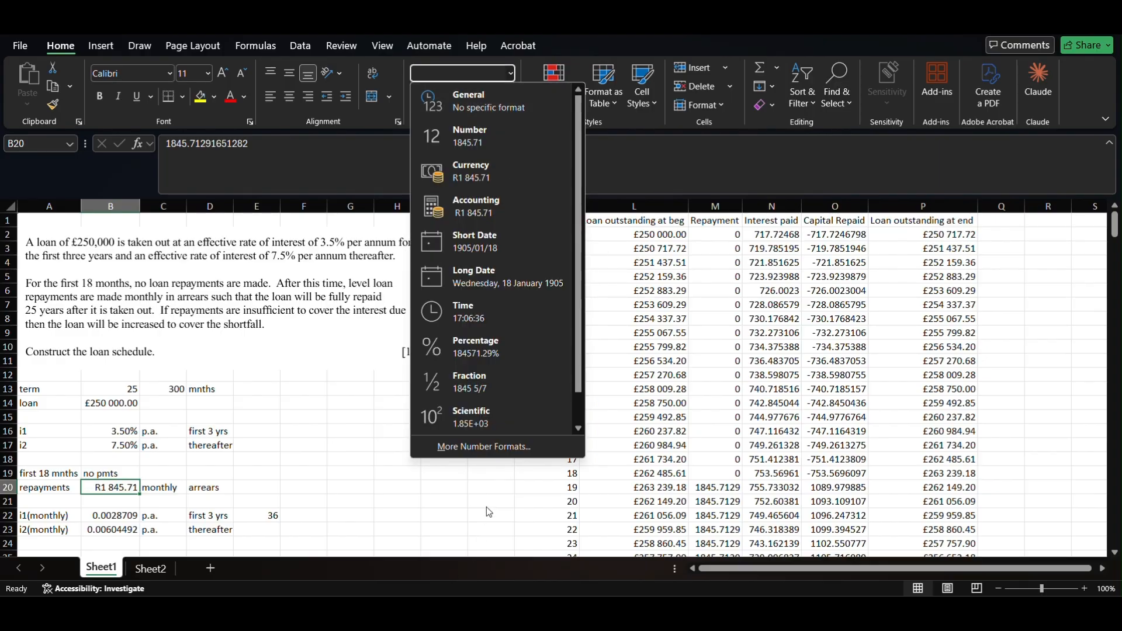
click(503, 443)
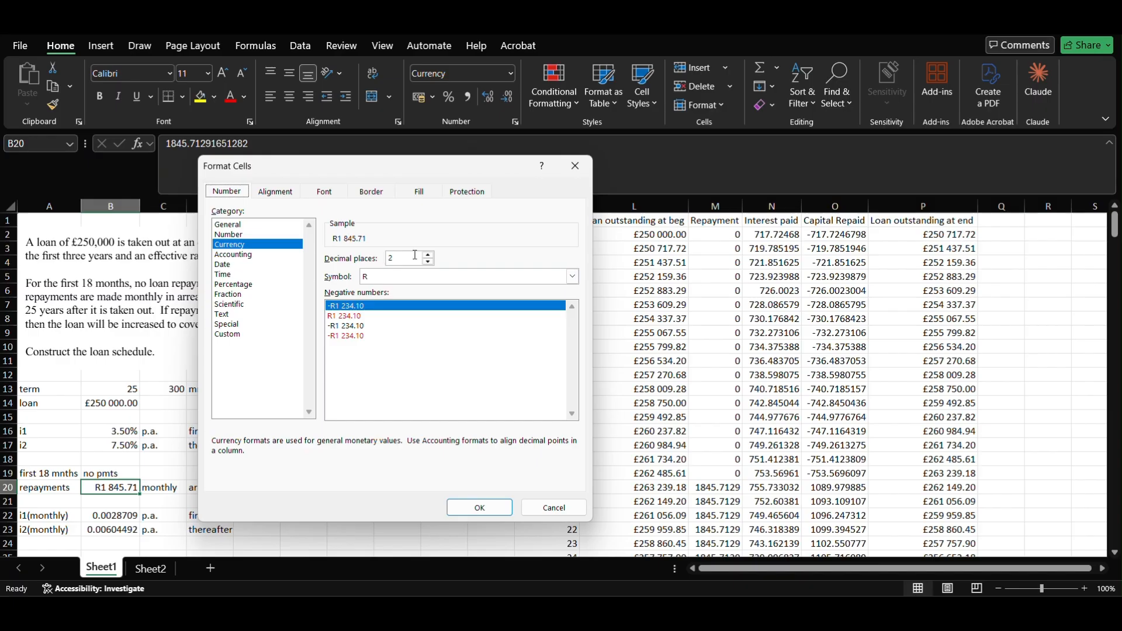
click(447, 276)
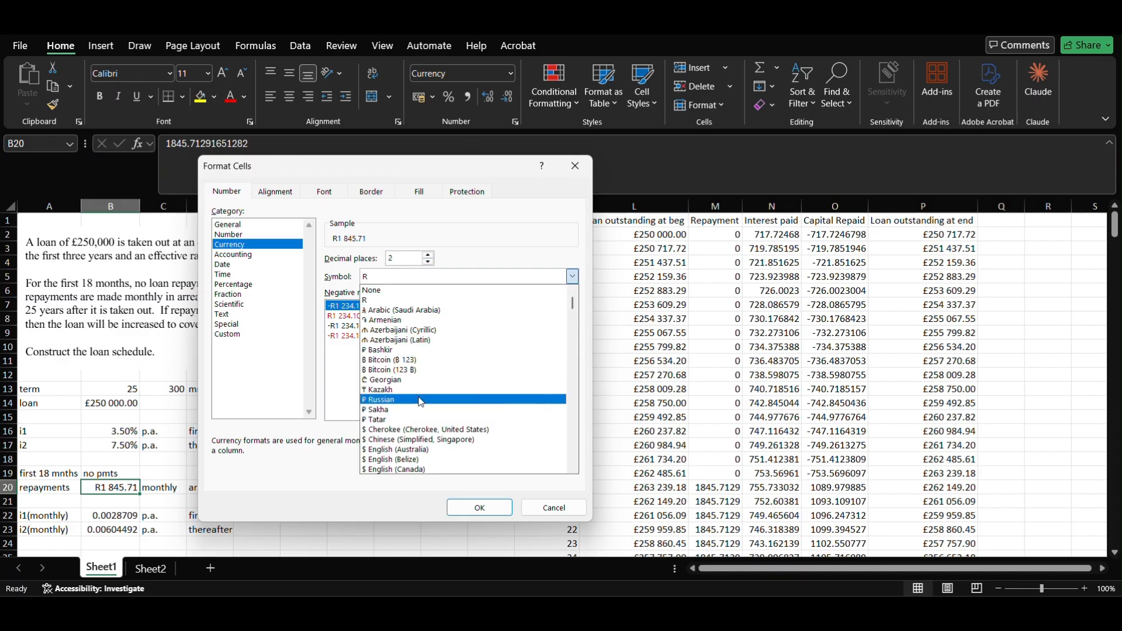
scroll(426, 456, down, 3)
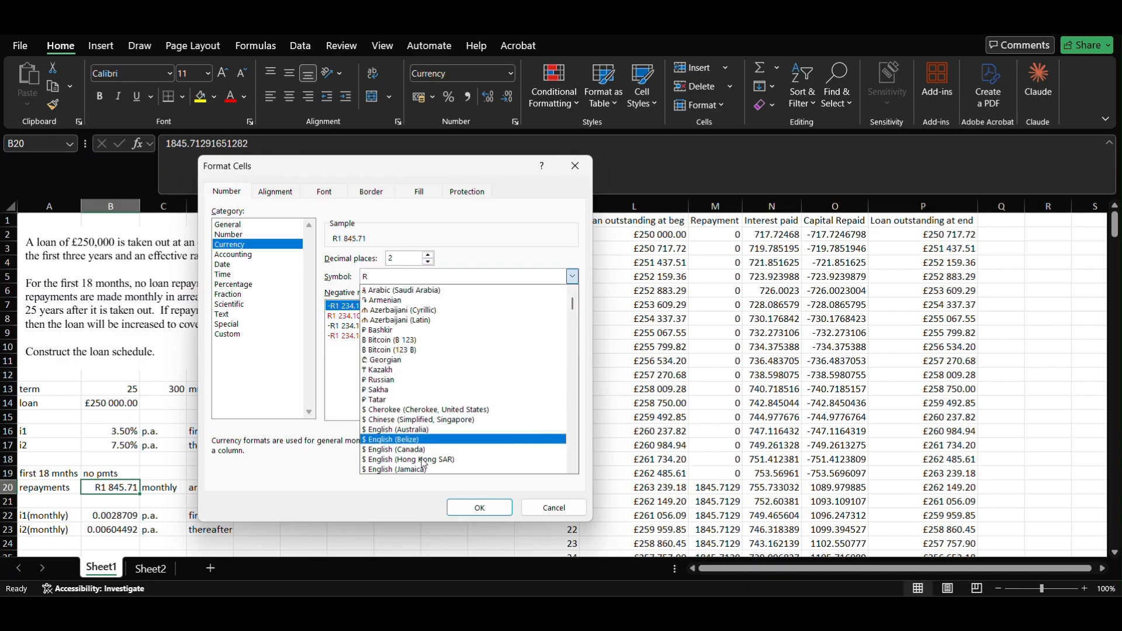
scroll(434, 441, down, 10)
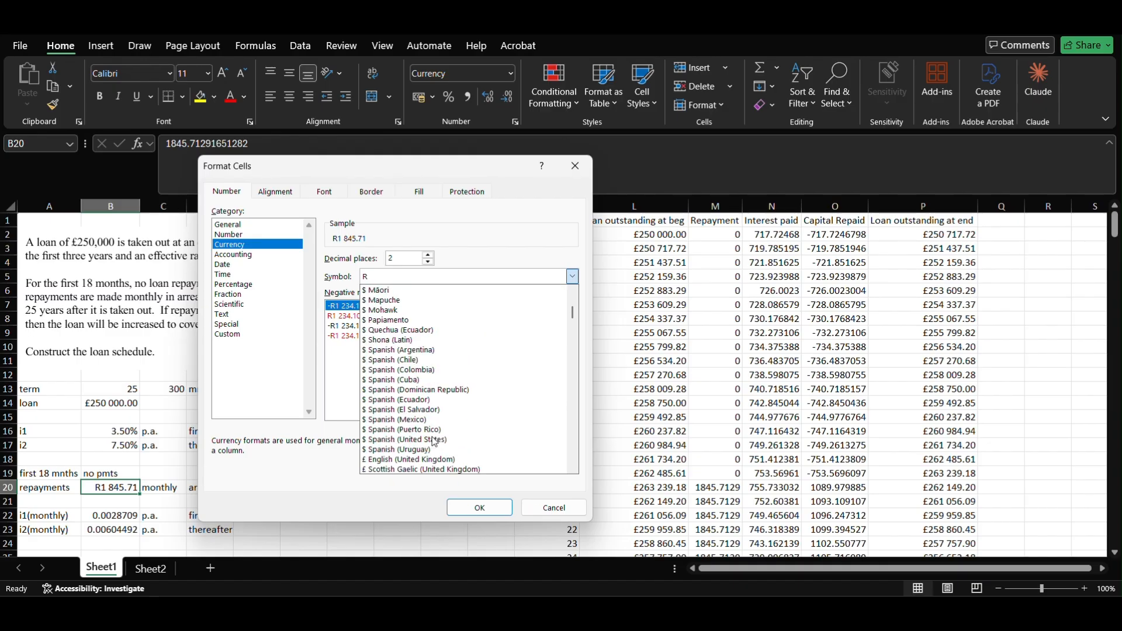
click(433, 460)
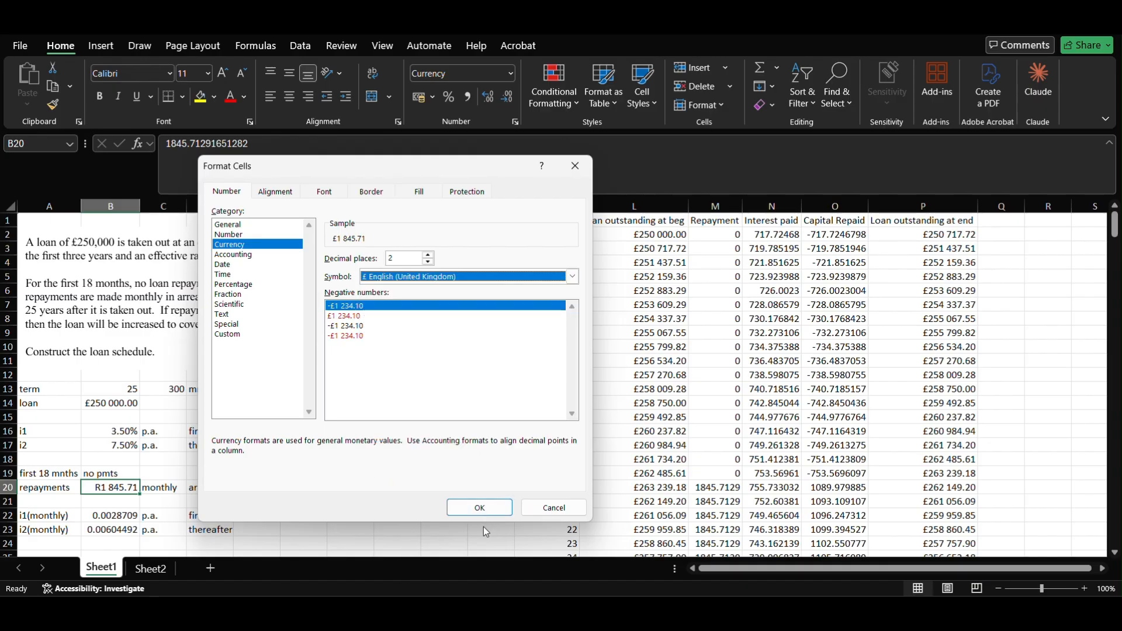
click(480, 508)
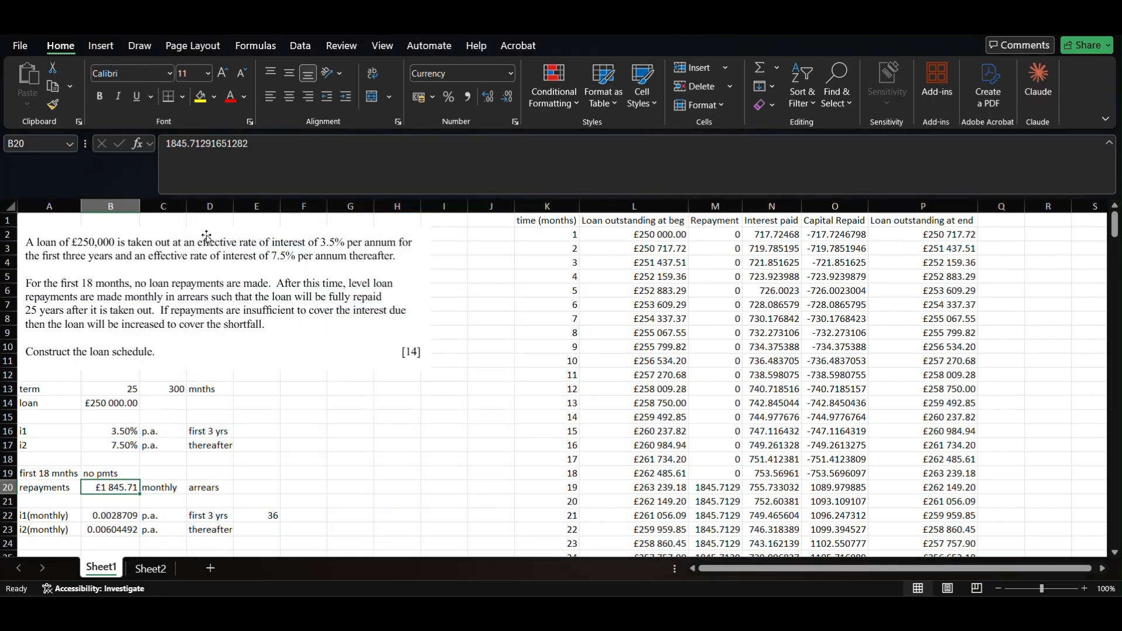
click(200, 97)
- Add the note 'VIA GOALSEEK' in E20
click(250, 494)
text(V)
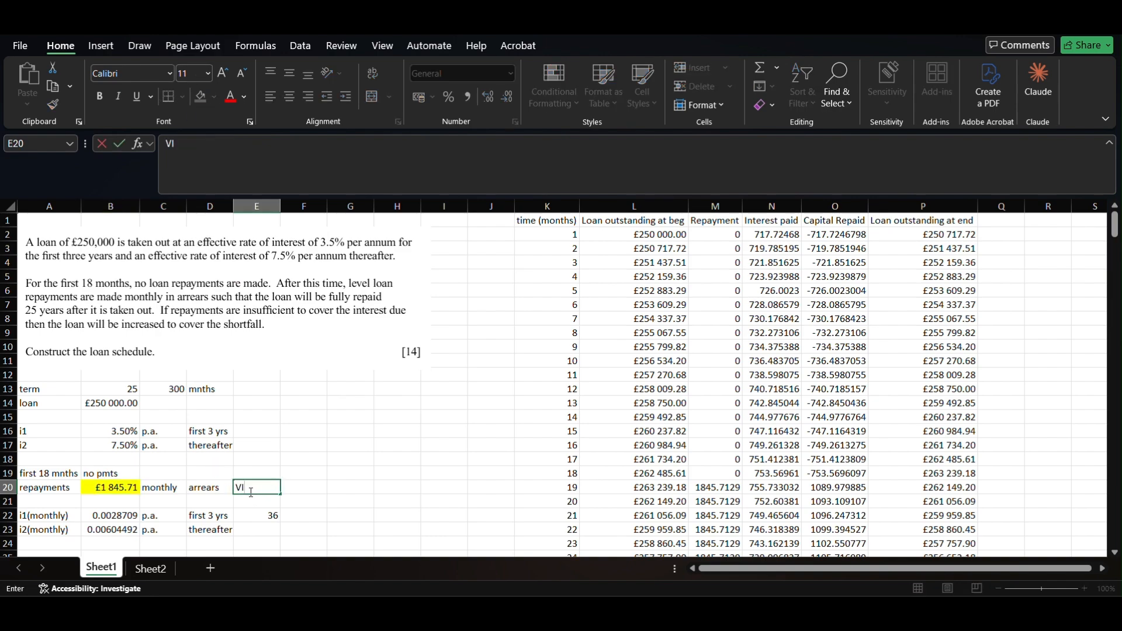
text(IA GOALSEEK)
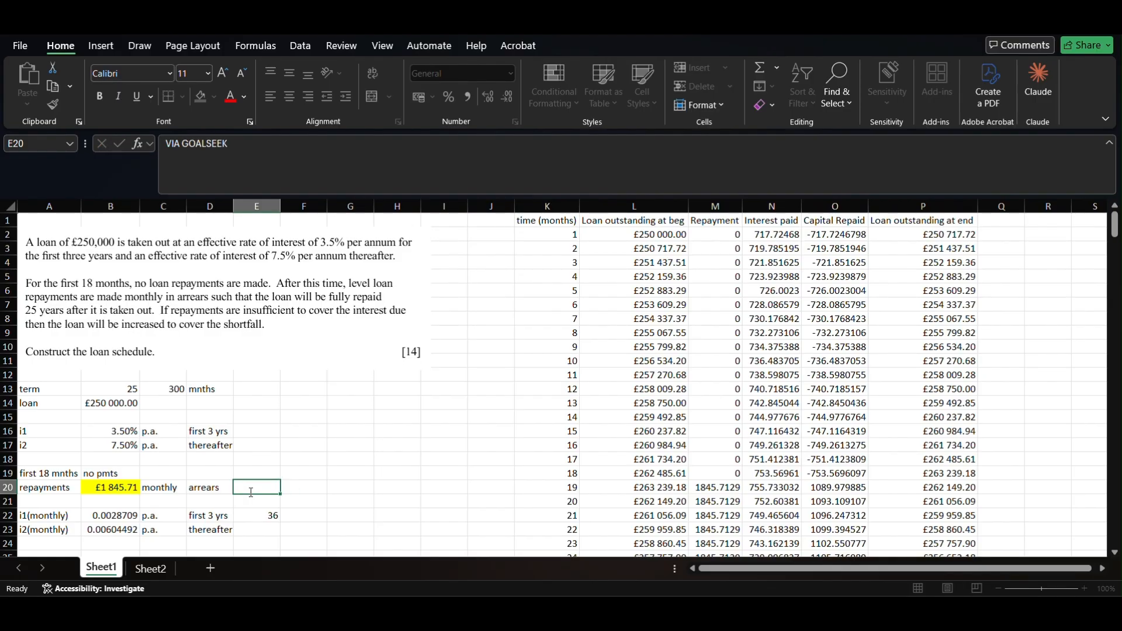
key(Return)
- Highlight the repayments row A20:E20 with a yellow fill
key(Left)
key(Left)
key(Up)
key(Left)
key(Left)
key(shift+Right)
key(shift+Right)
key(shift+Right)
key(shift+Right)
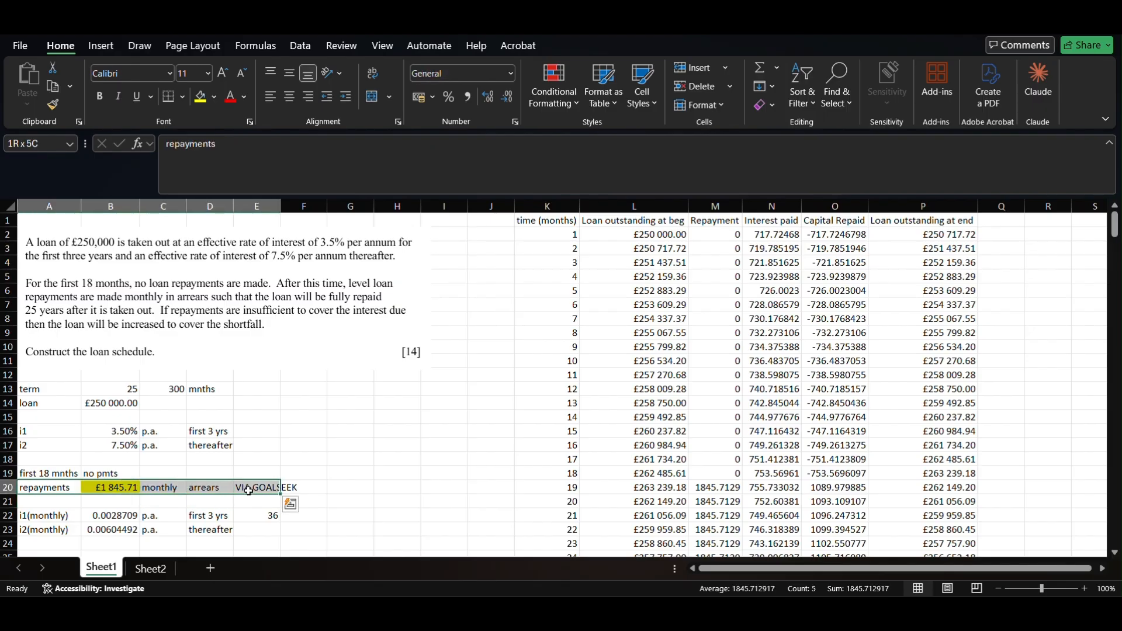
click(200, 97)
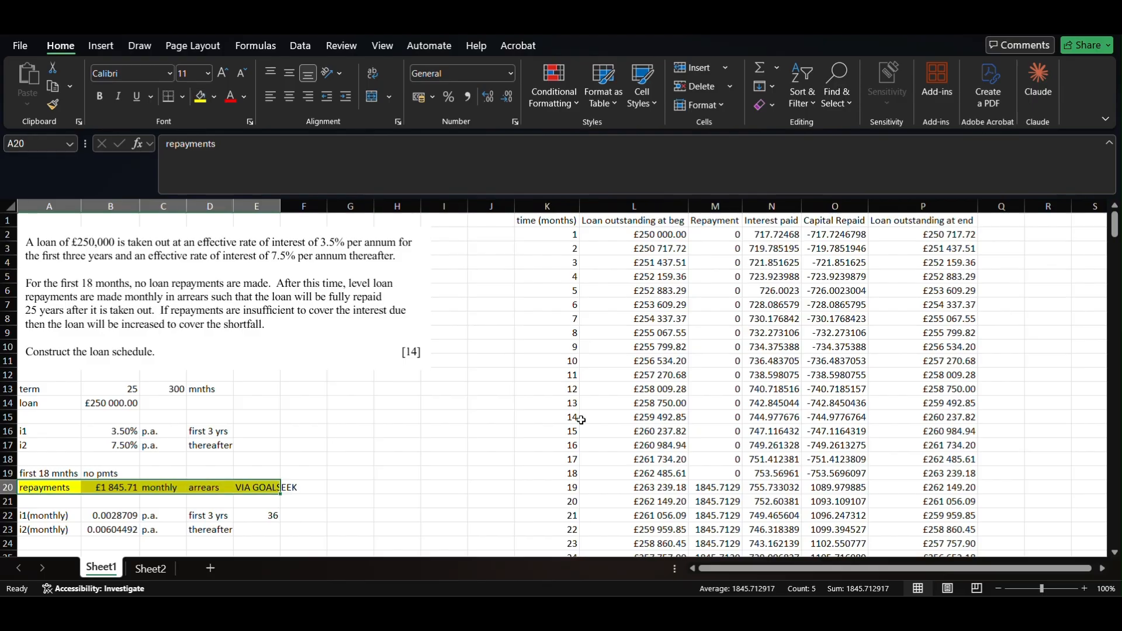
click(563, 223)
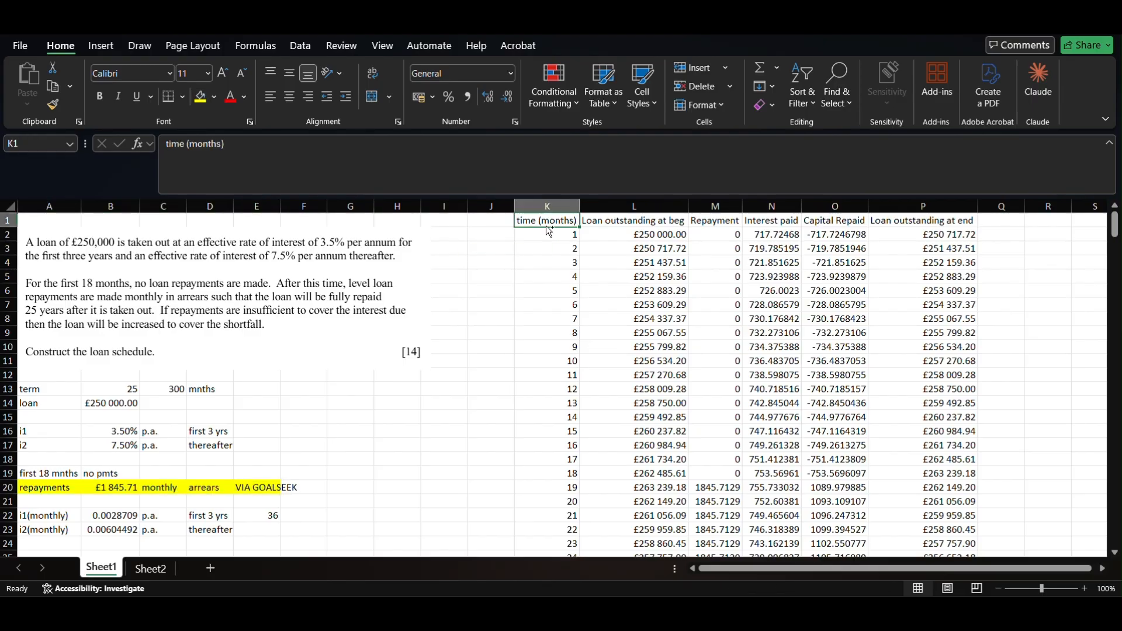
- Fill cell F20 yellow to extend the existing highlight
drag(304, 487, 163, 220)
drag(167, 95, 284, 491)
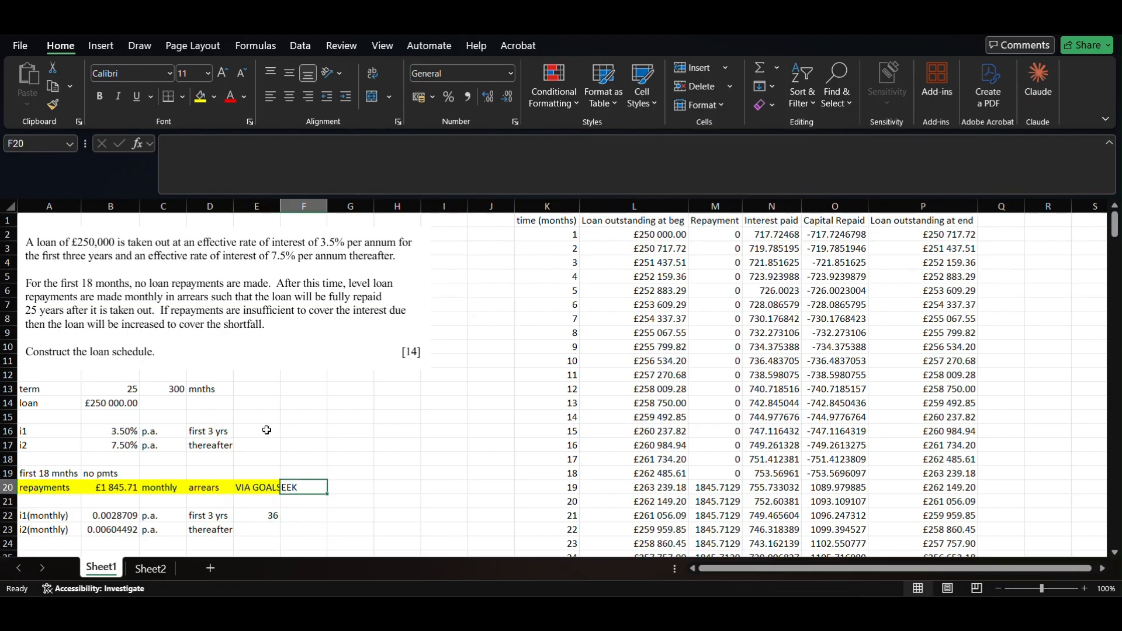
click(209, 104)
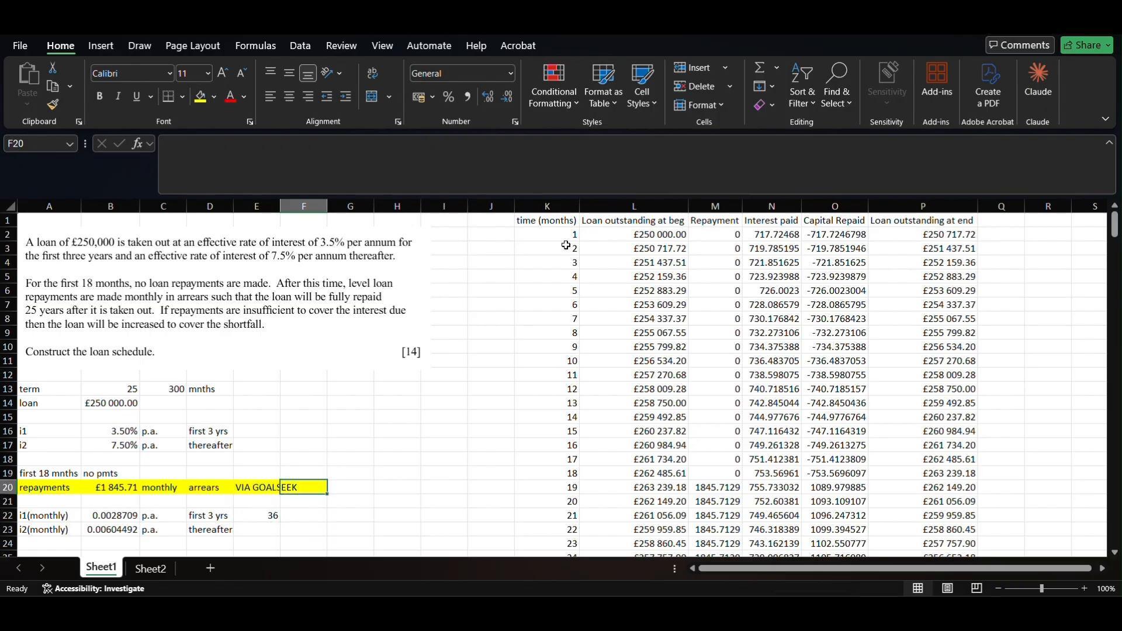
- Apply All Borders to the loan schedule table K1:P301
click(532, 218)
key(ctrl+shift+Right)
key(ctrl+shift+Down)
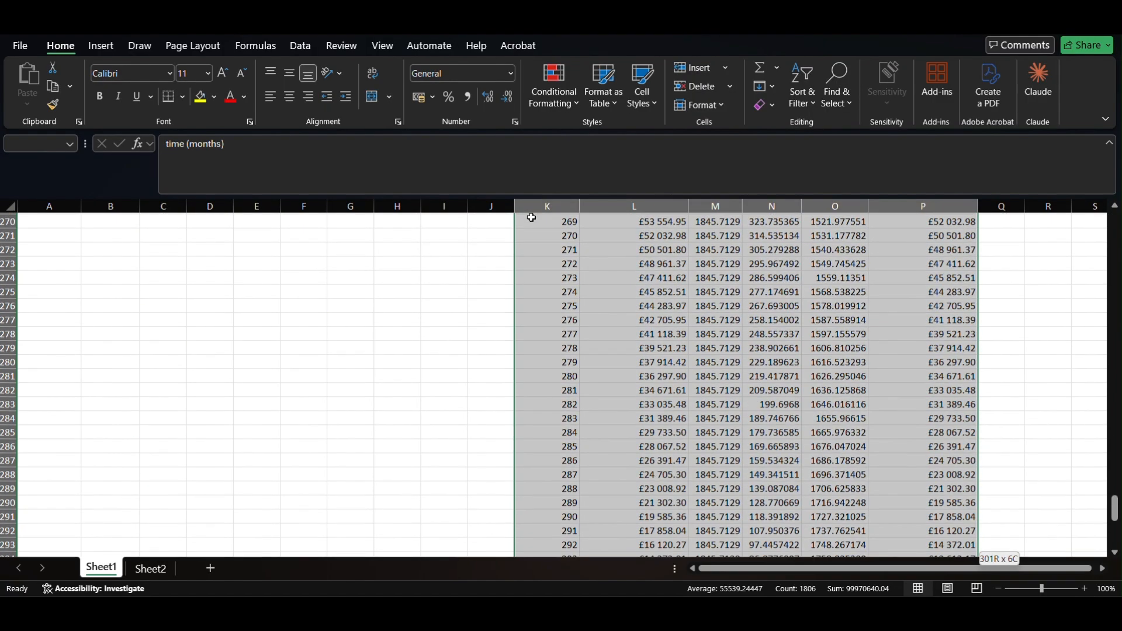
key(alt+h)
key(b)
key(a)
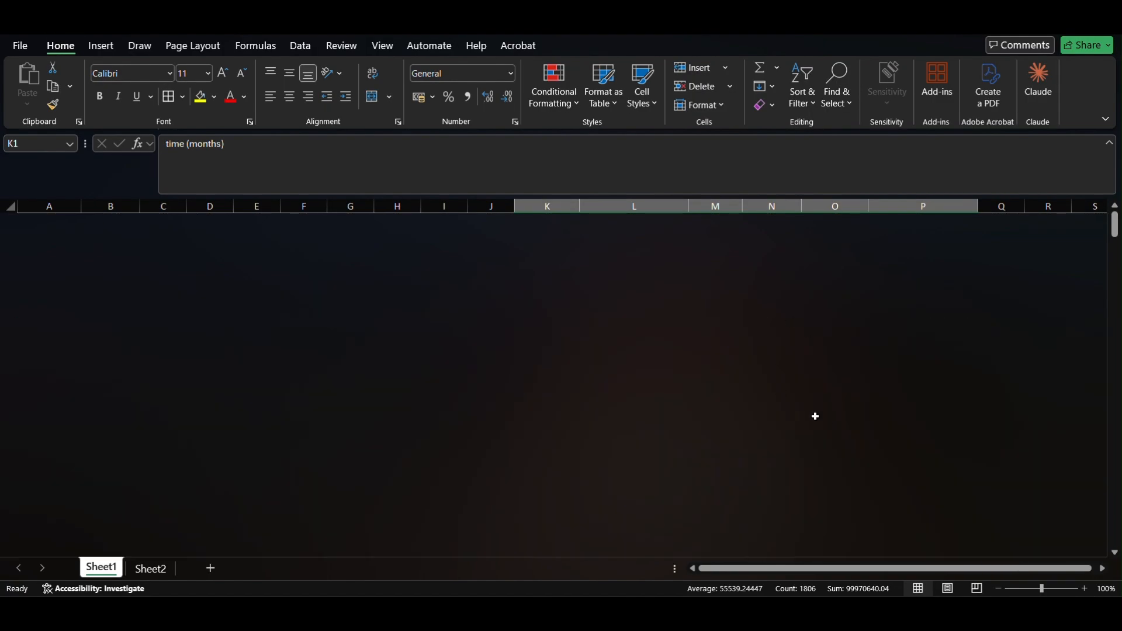
scroll(799, 441, right, 3)
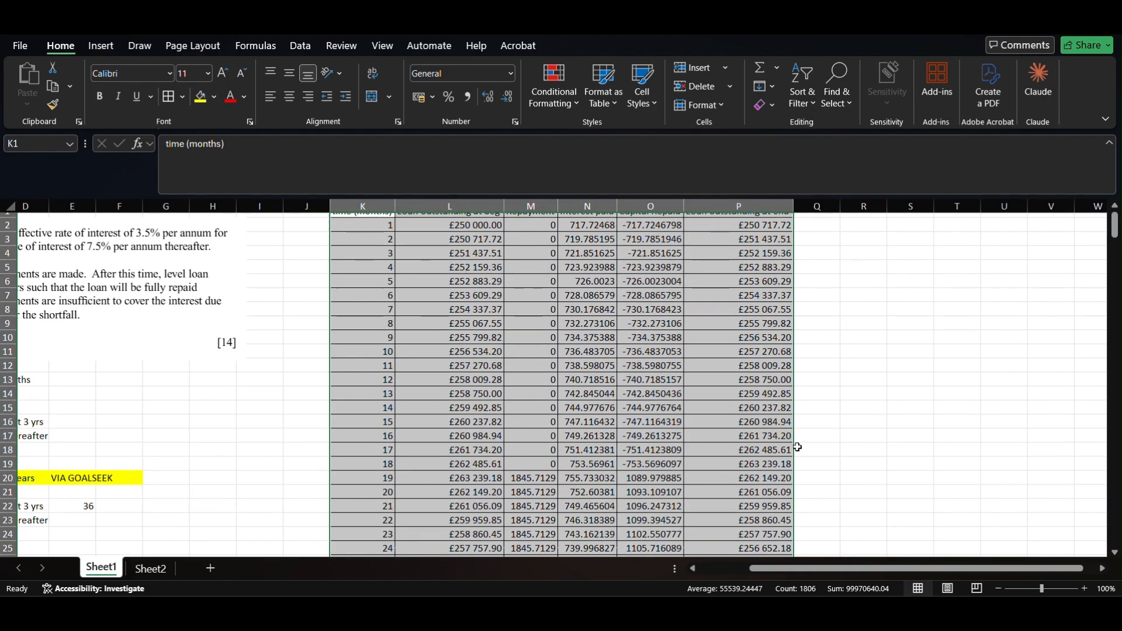
drag(515, 242, 537, 472)
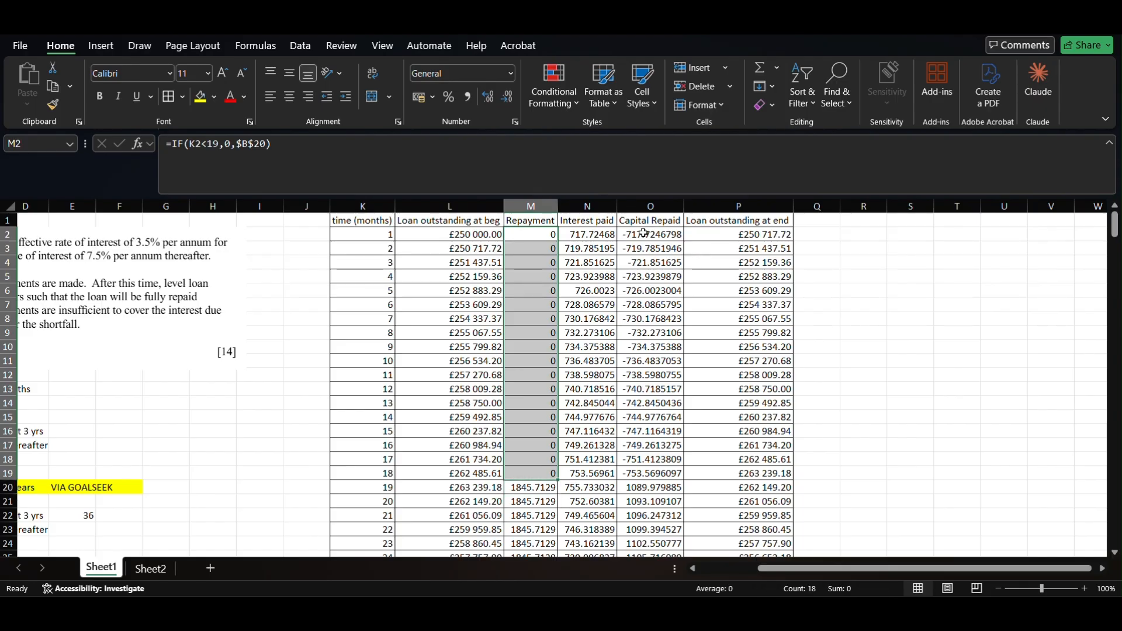
drag(758, 234, 775, 268)
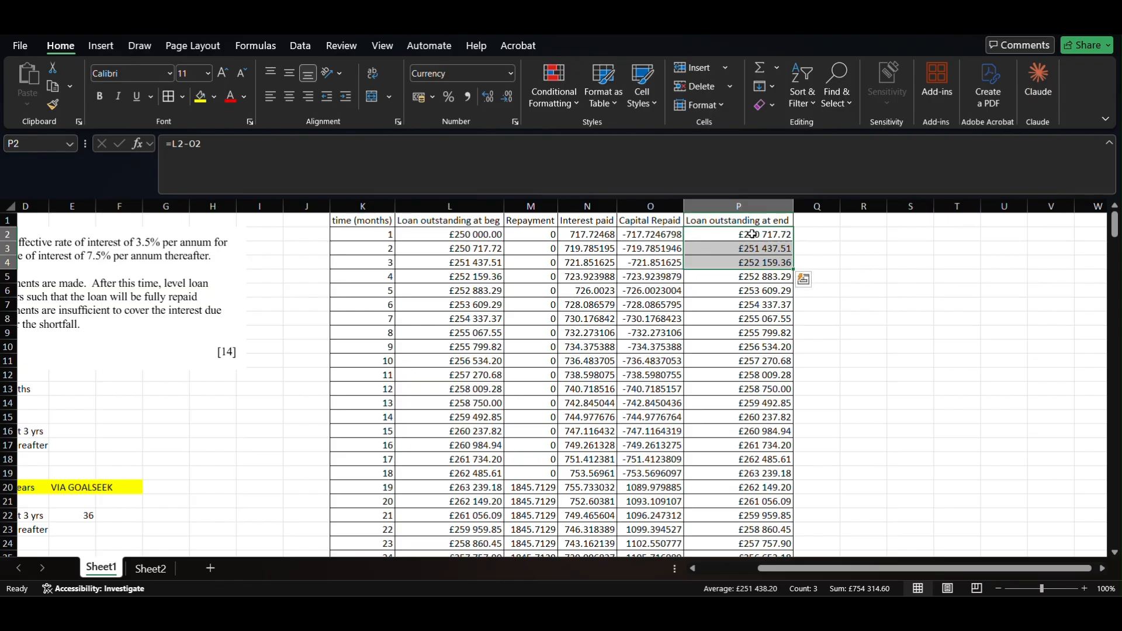
drag(757, 244, 747, 480)
scroll(575, 396, down, 3)
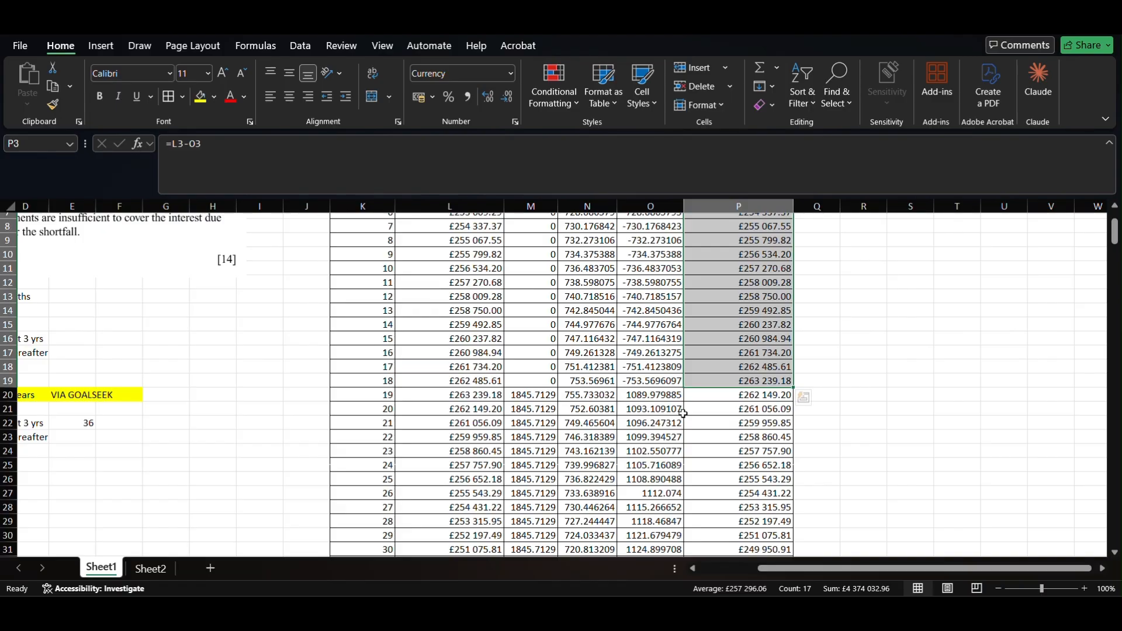
scroll(650, 396, down, 4)
scroll(666, 397, up, 2)
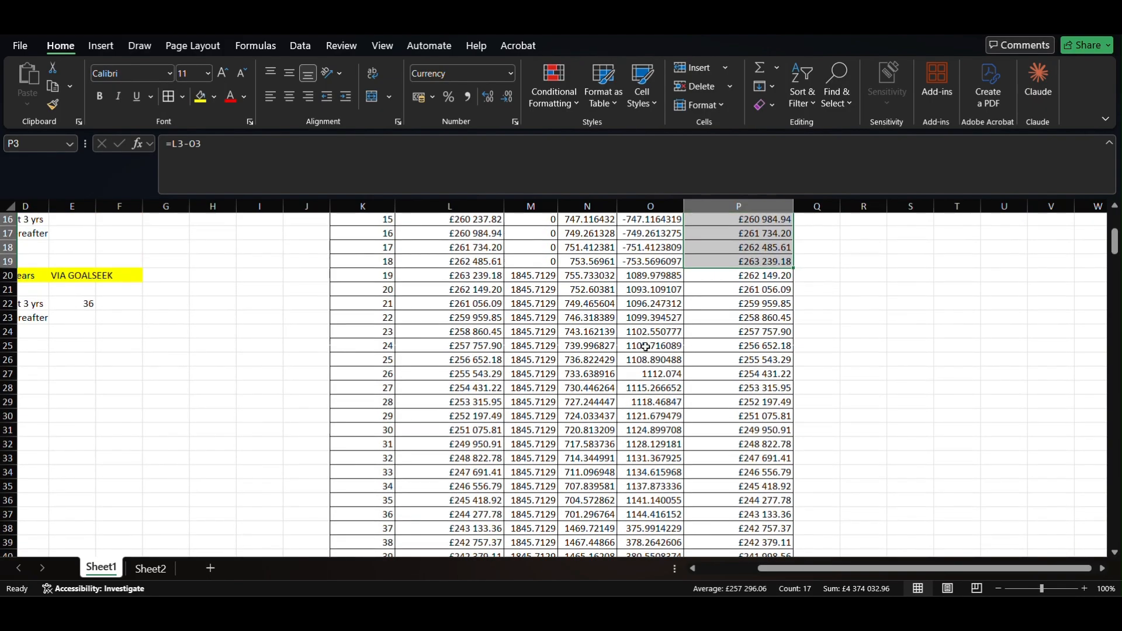
scroll(636, 336, down, 1)
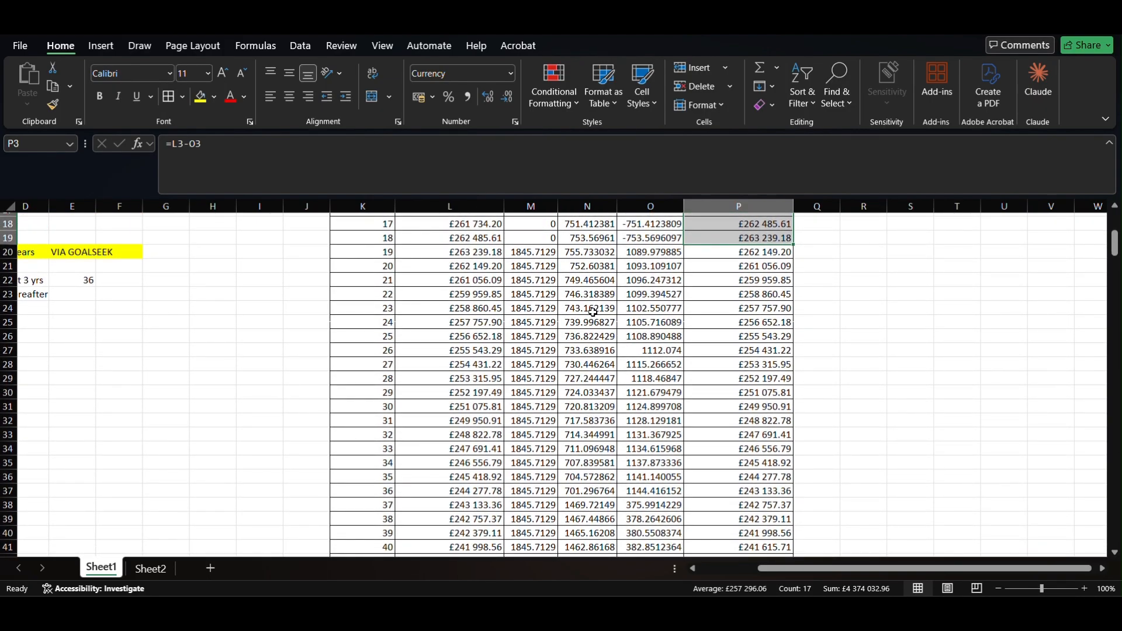
scroll(586, 478, down, 2)
scroll(589, 410, up, 2)
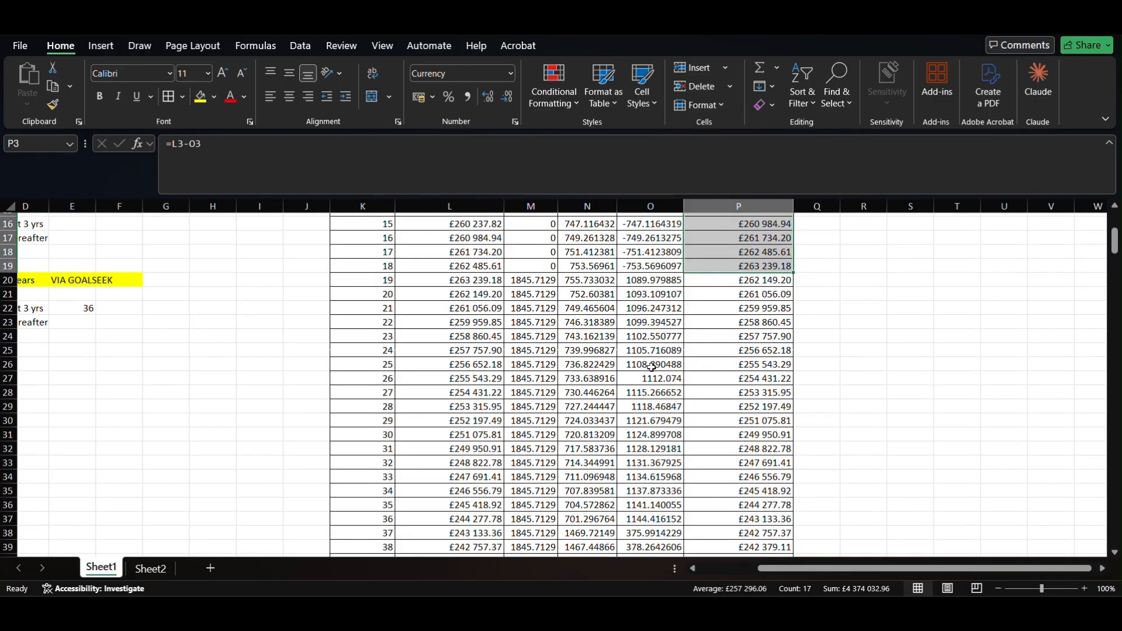
right_click(653, 451)
key(Escape)
drag(467, 322, 494, 418)
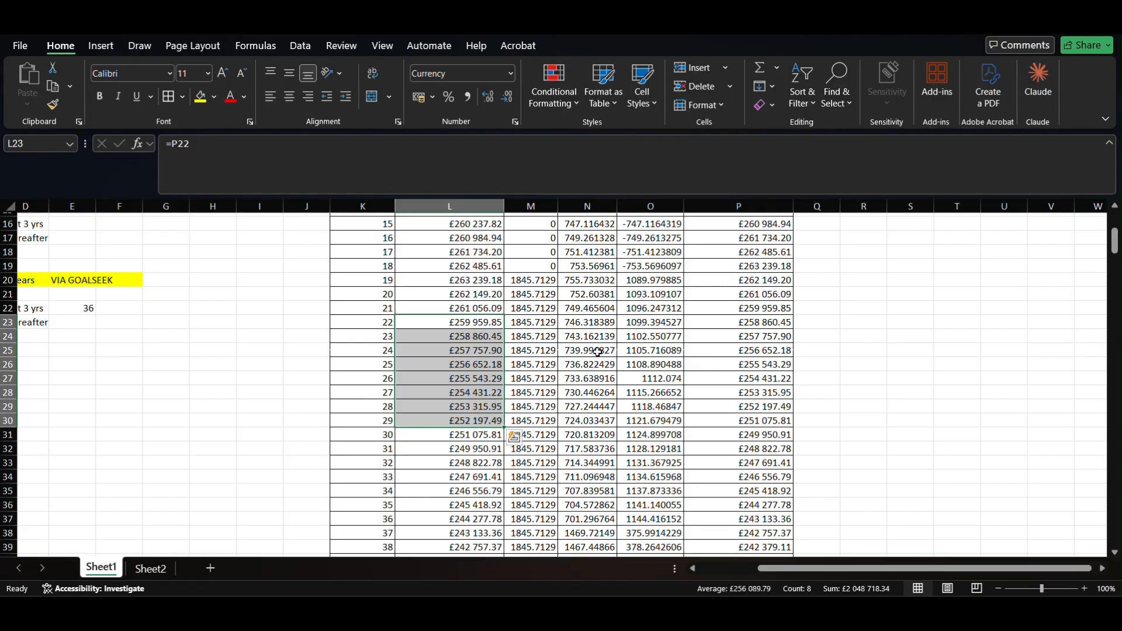
drag(593, 339, 595, 438)
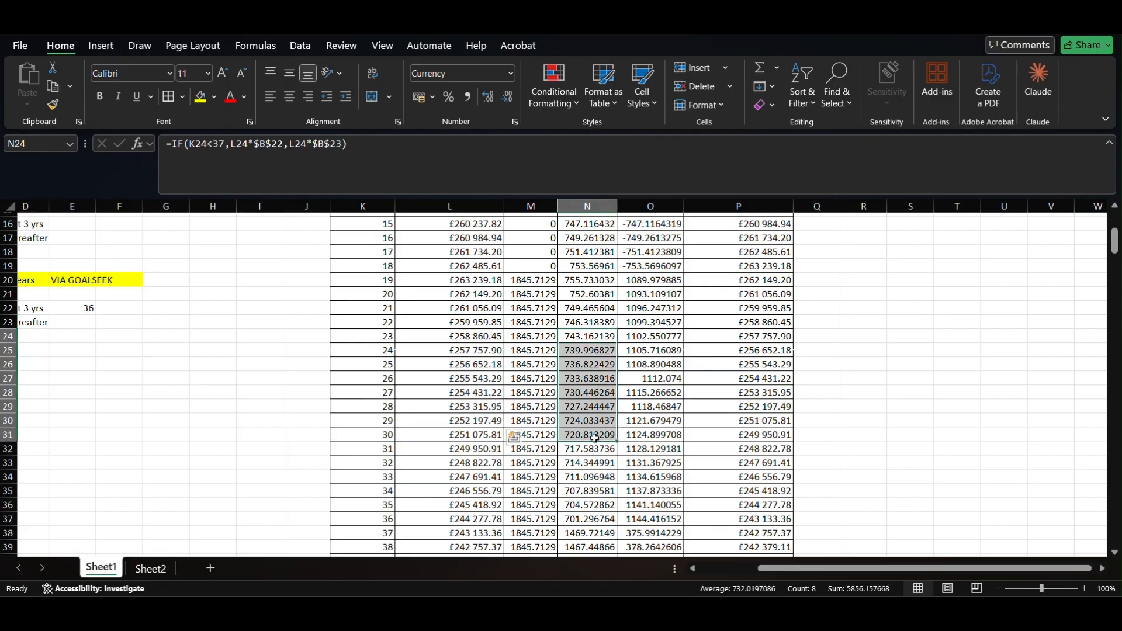
click(666, 349)
drag(666, 349, 660, 436)
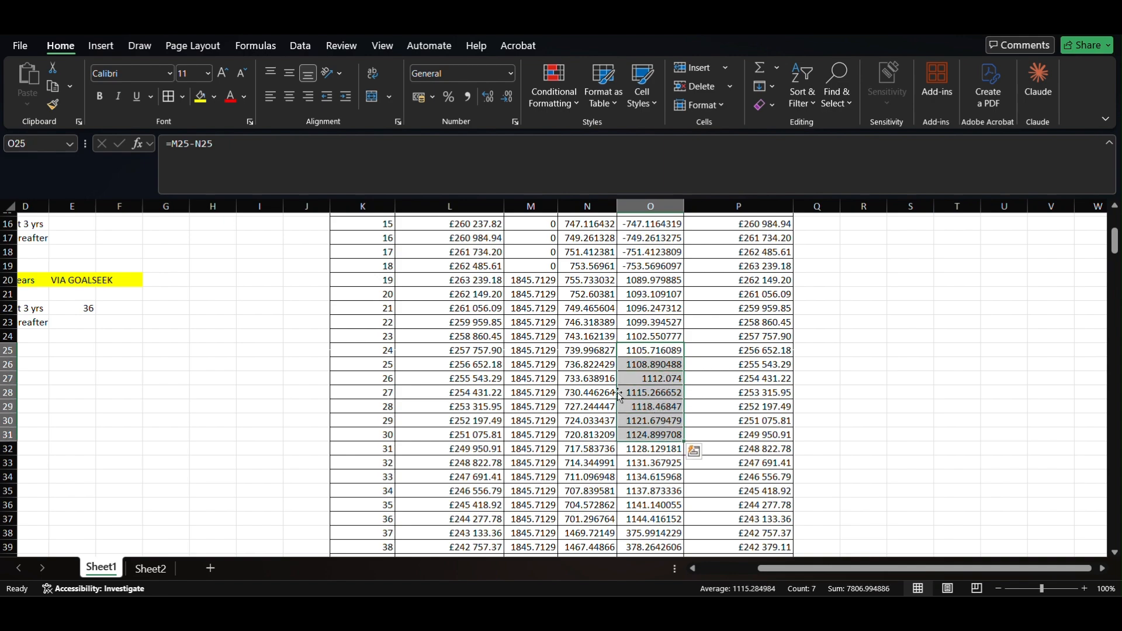
click(534, 345)
drag(534, 345, 534, 423)
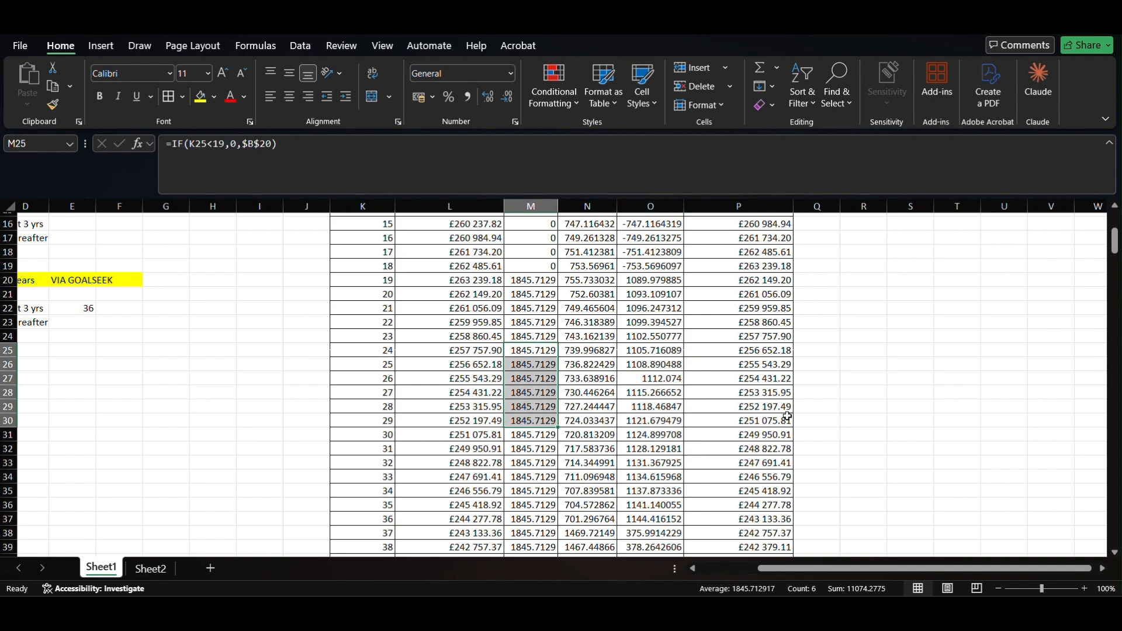
scroll(805, 449, down, 3)
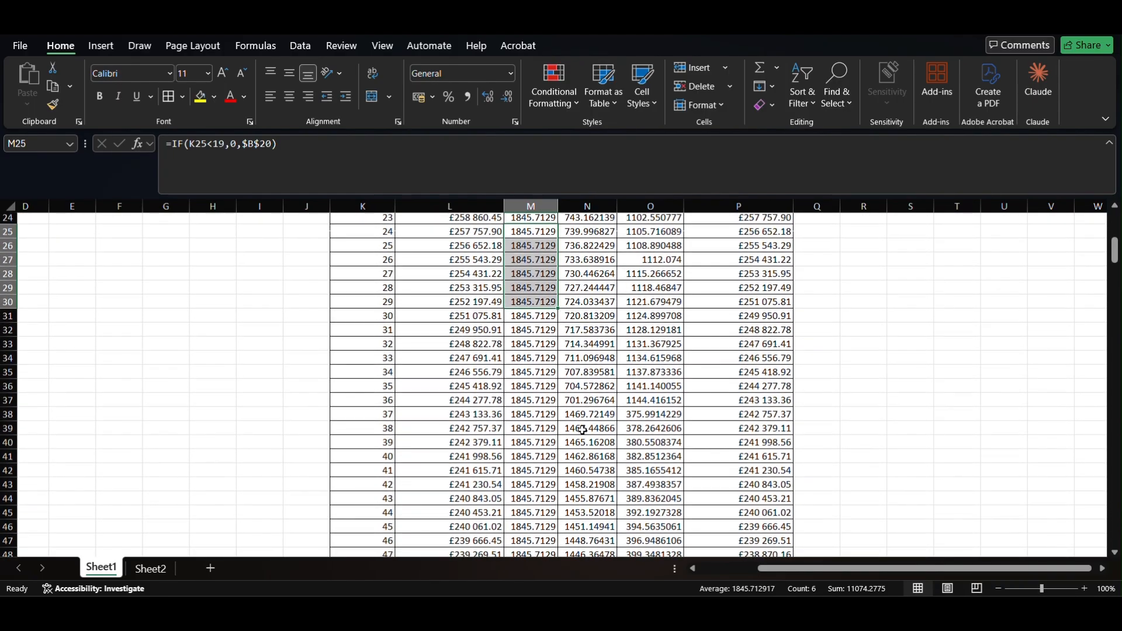
click(589, 402)
drag(589, 402, 590, 416)
scroll(610, 433, down, 8)
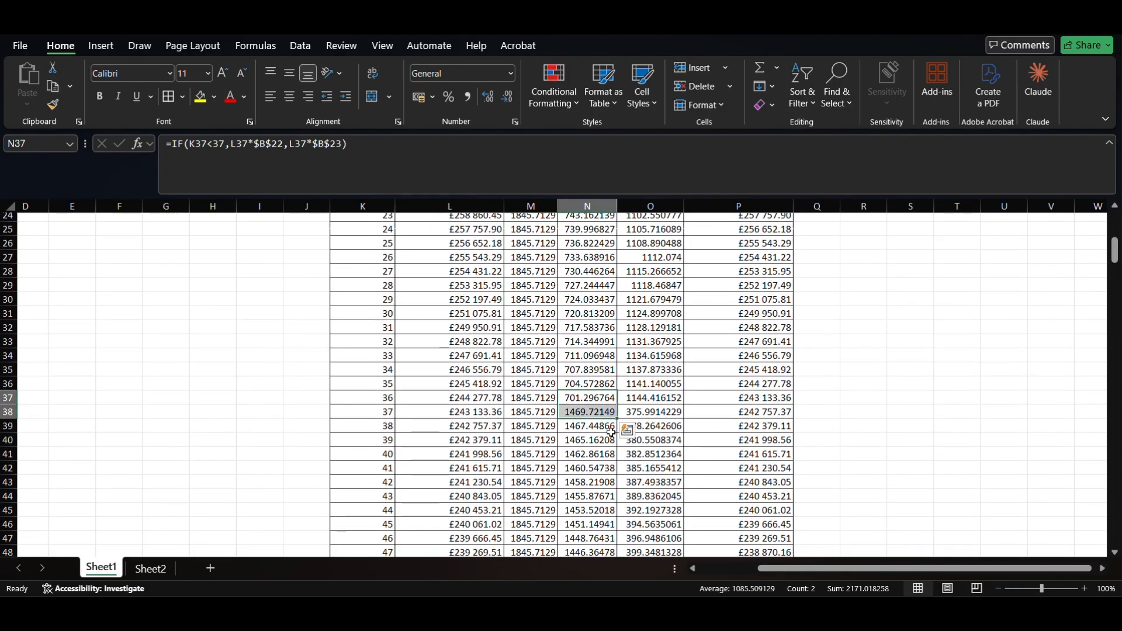
scroll(611, 433, down, 20)
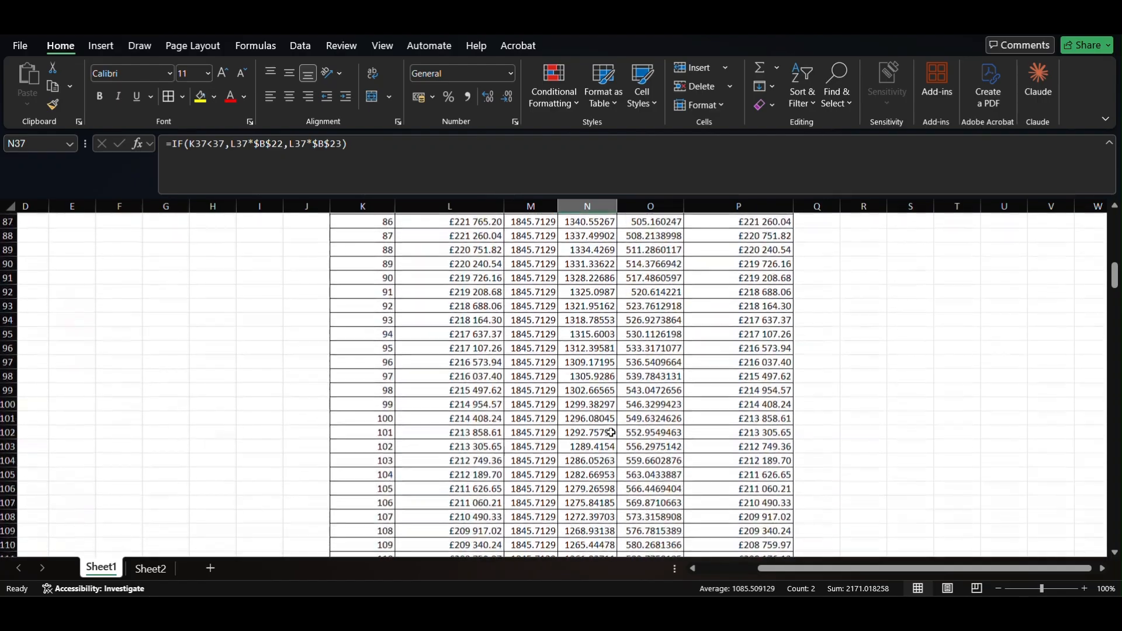
scroll(610, 433, down, 18)
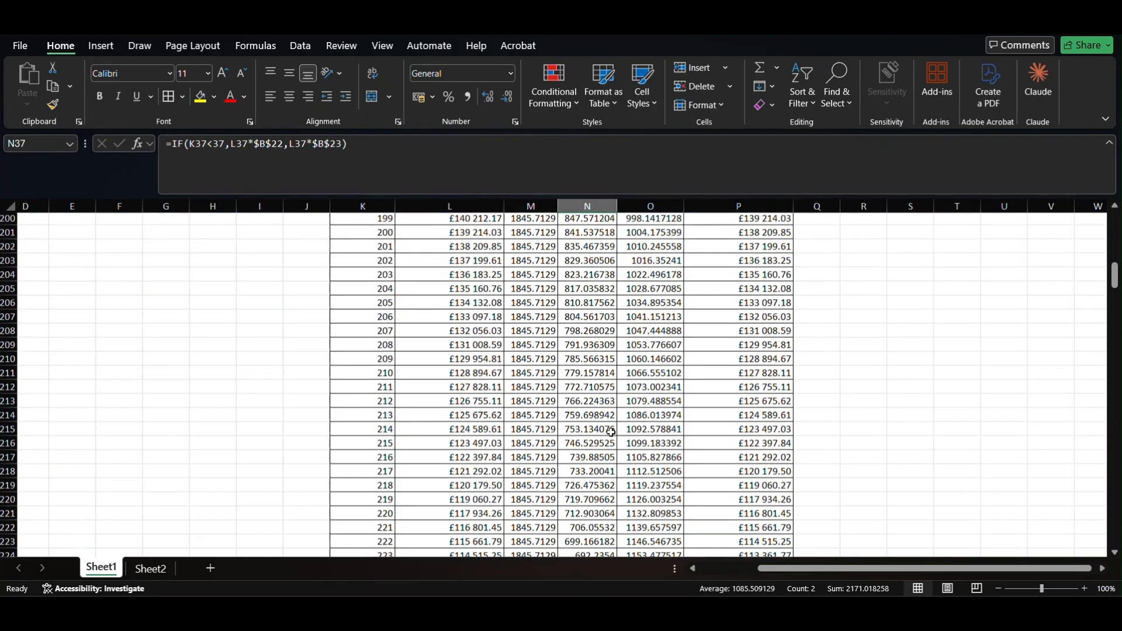
scroll(611, 433, down, 18)
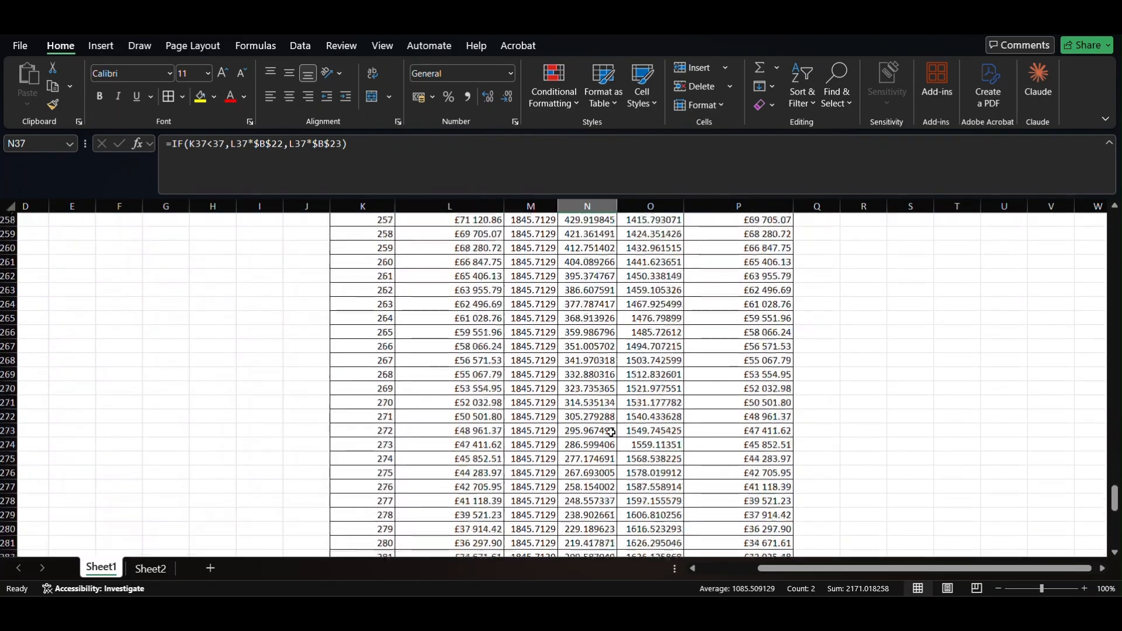
- Fill the final £0.00 balance in P301 yellow, then return to the top of the sheet
click(722, 477)
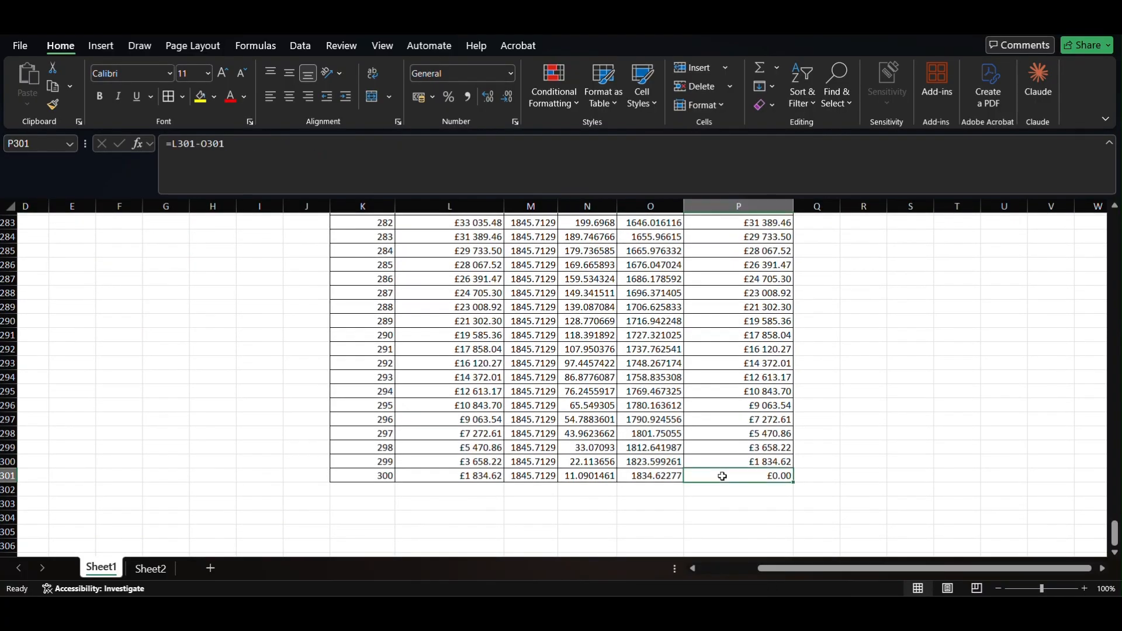
click(200, 96)
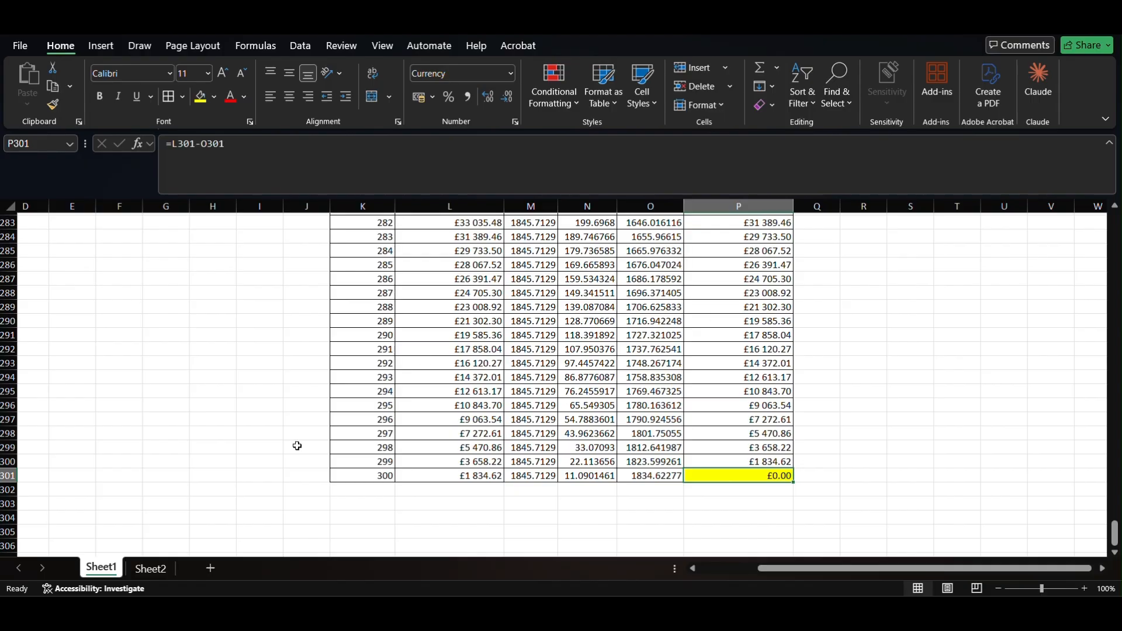
scroll(363, 411, up, 20)
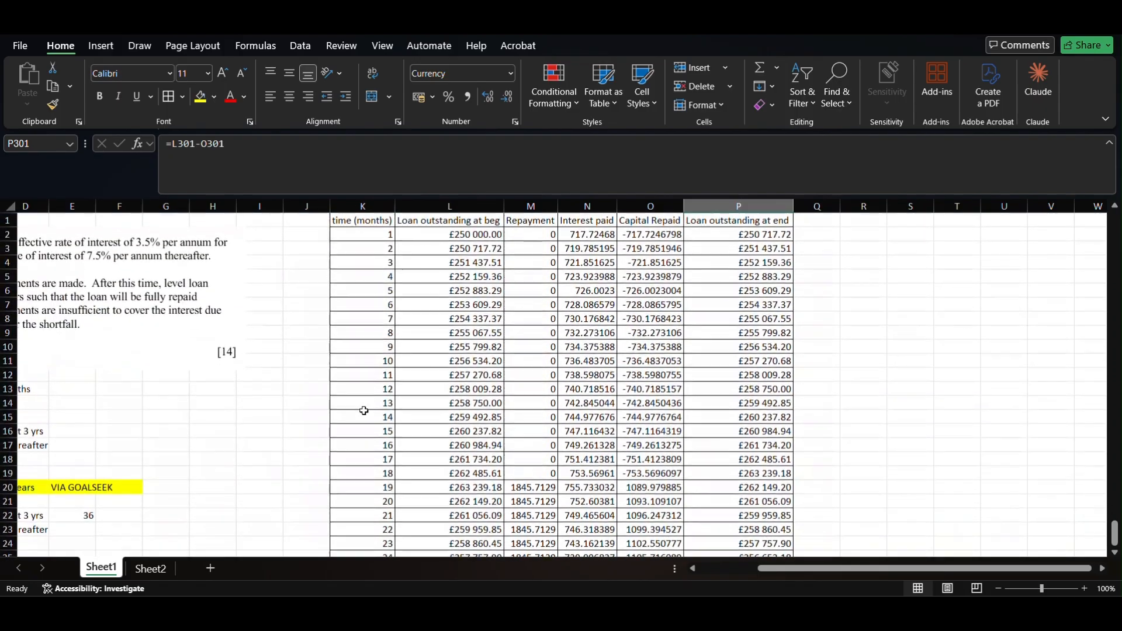
scroll(255, 403, left, 3)
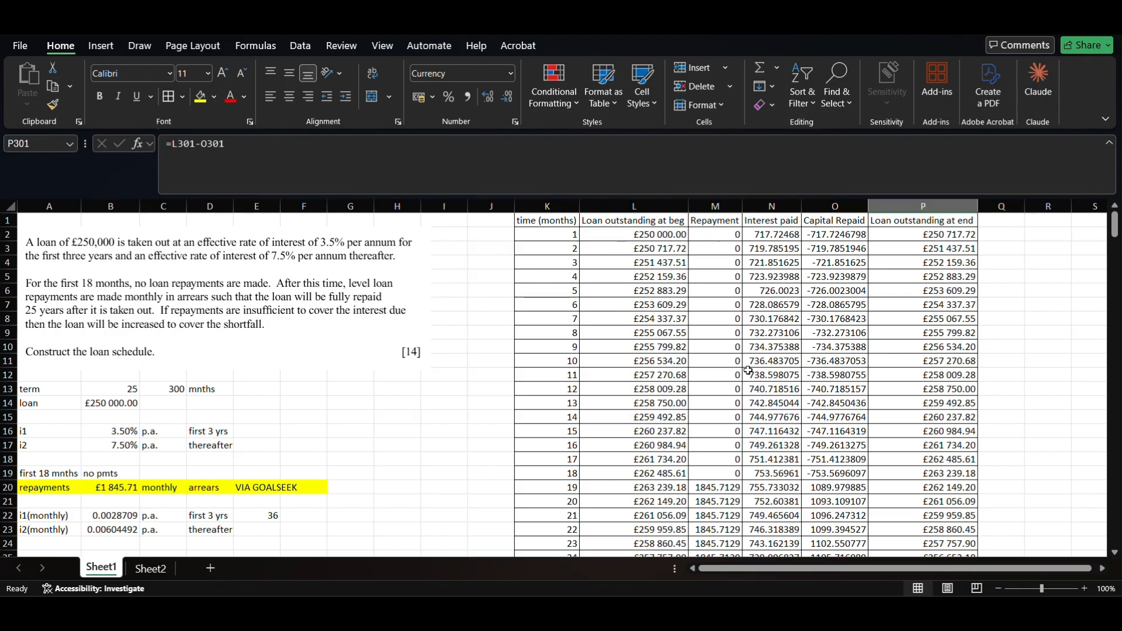
click(117, 486)
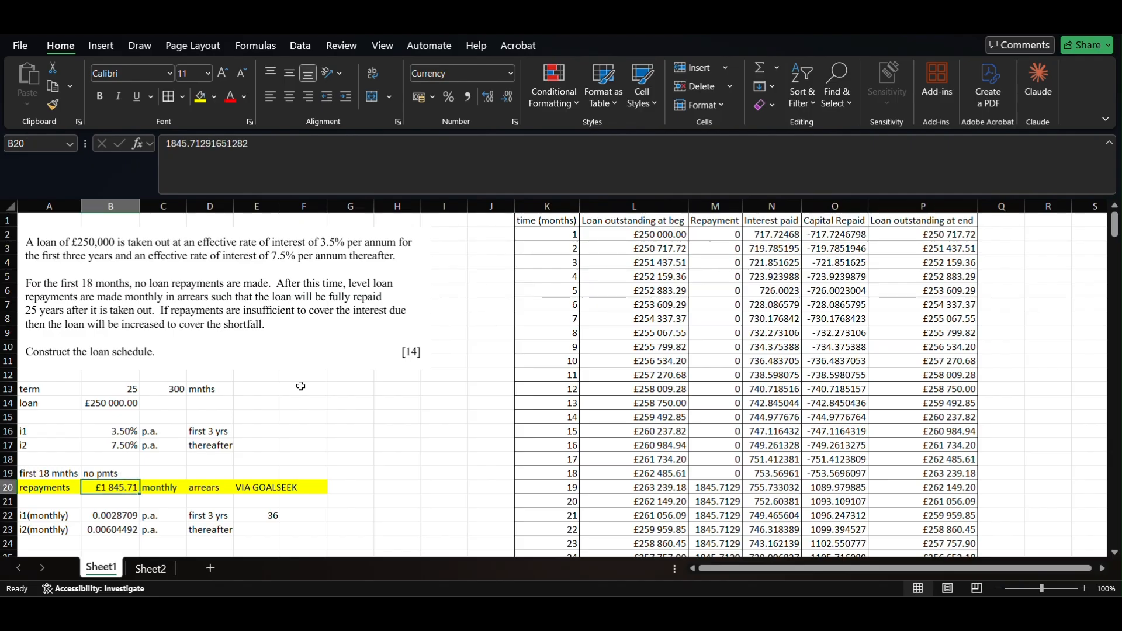